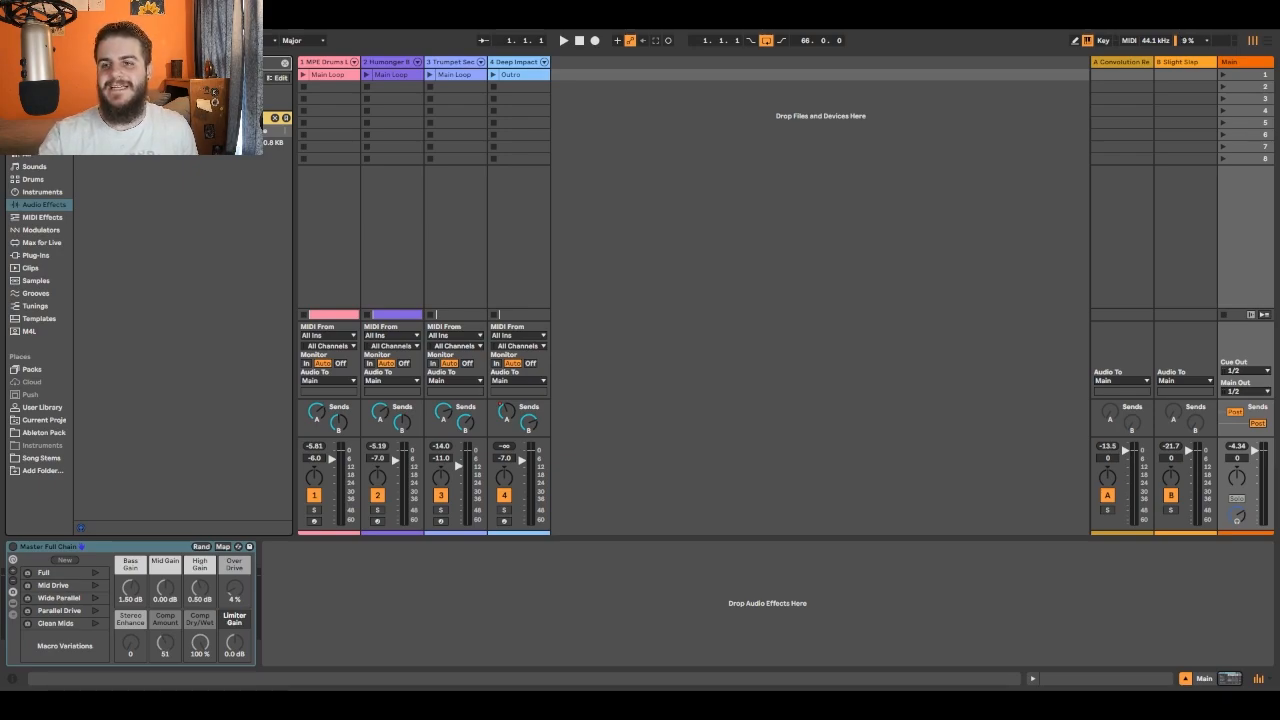
- Select the Main track and add the chosen browser effect after the Master Full Chain rack
left_click(1250, 64)
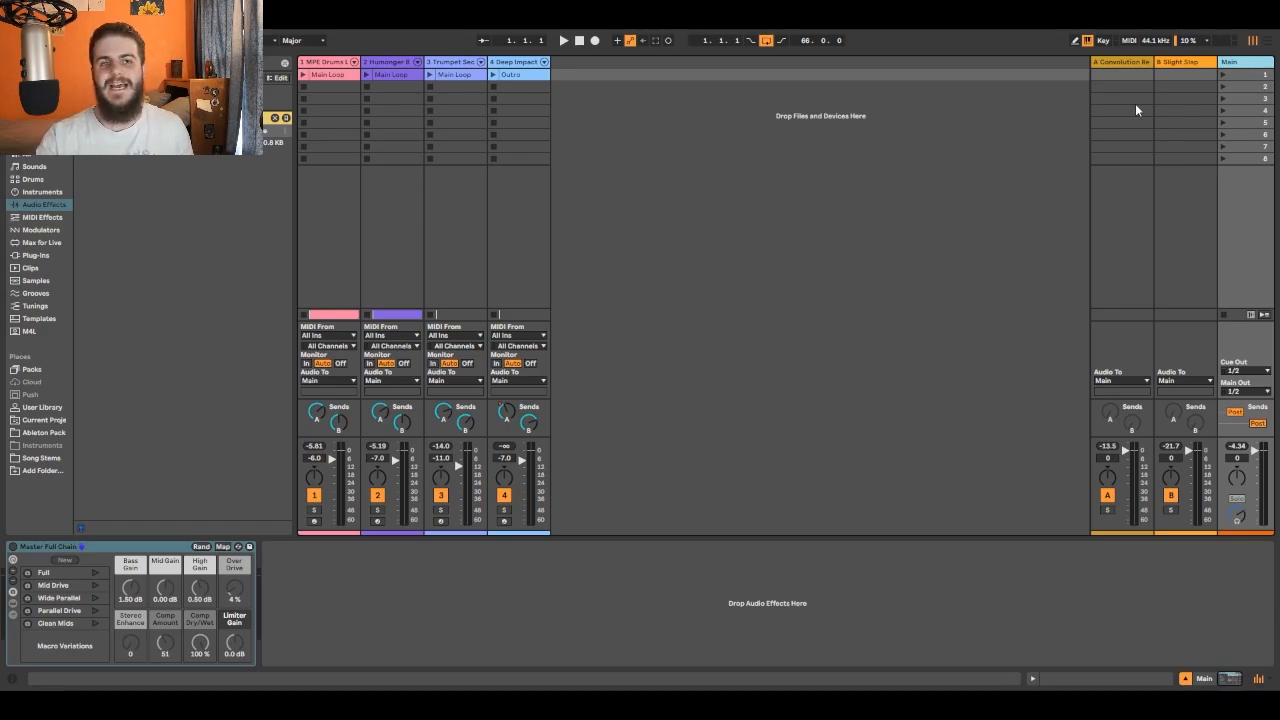
left_click_drag(200, 132, 335, 616)
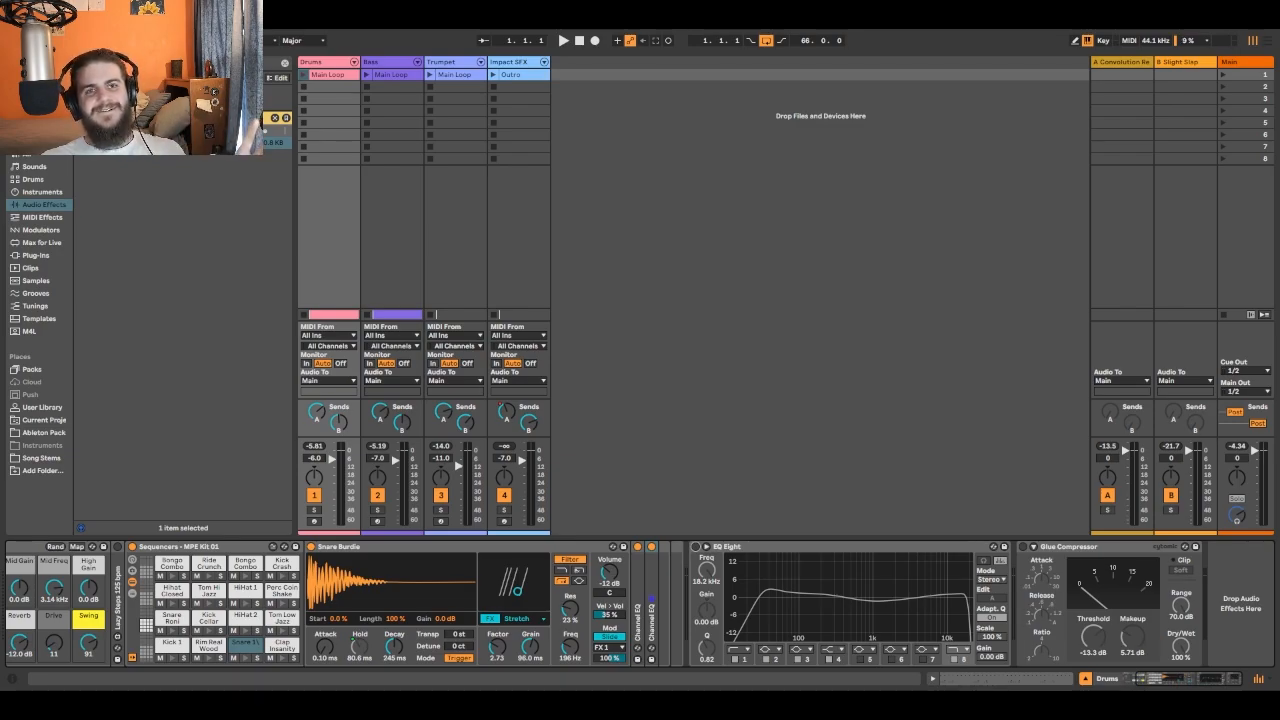
- Listen to the full session playing all tracks with the device view hidden, and stop playback
left_click(564, 41)
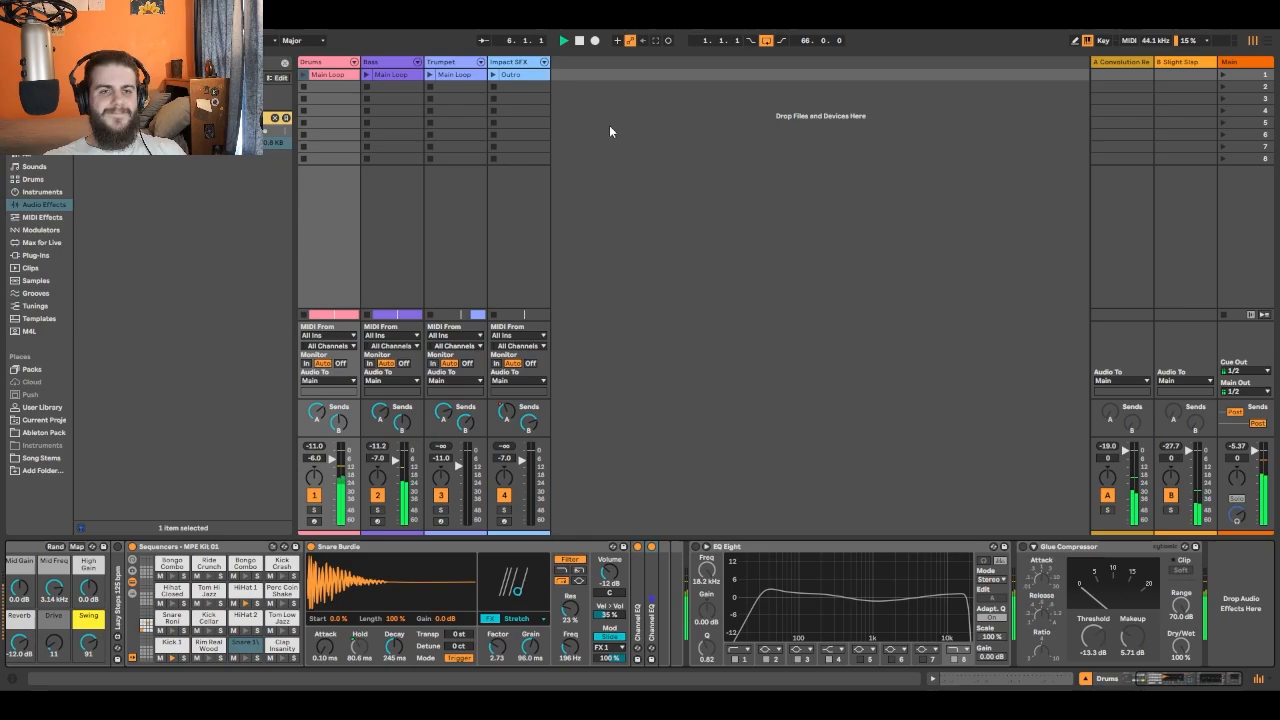
key("ctrl+alt+l")
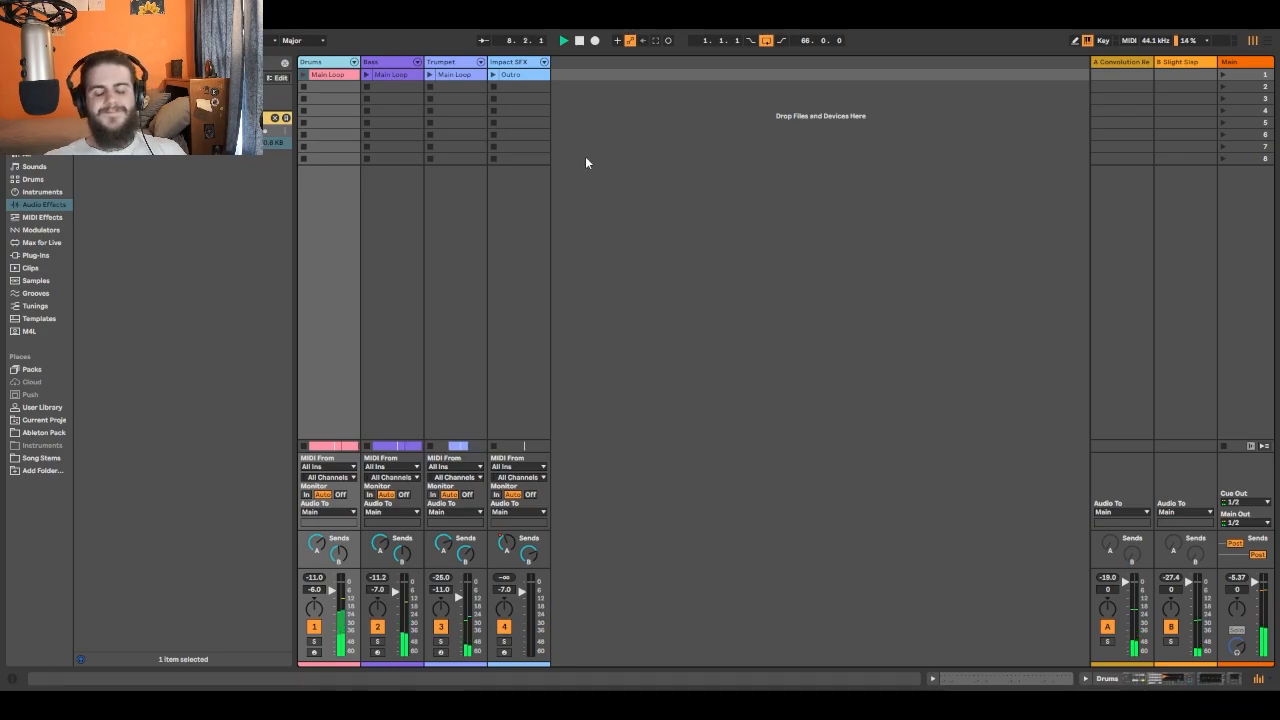
left_click(579, 41)
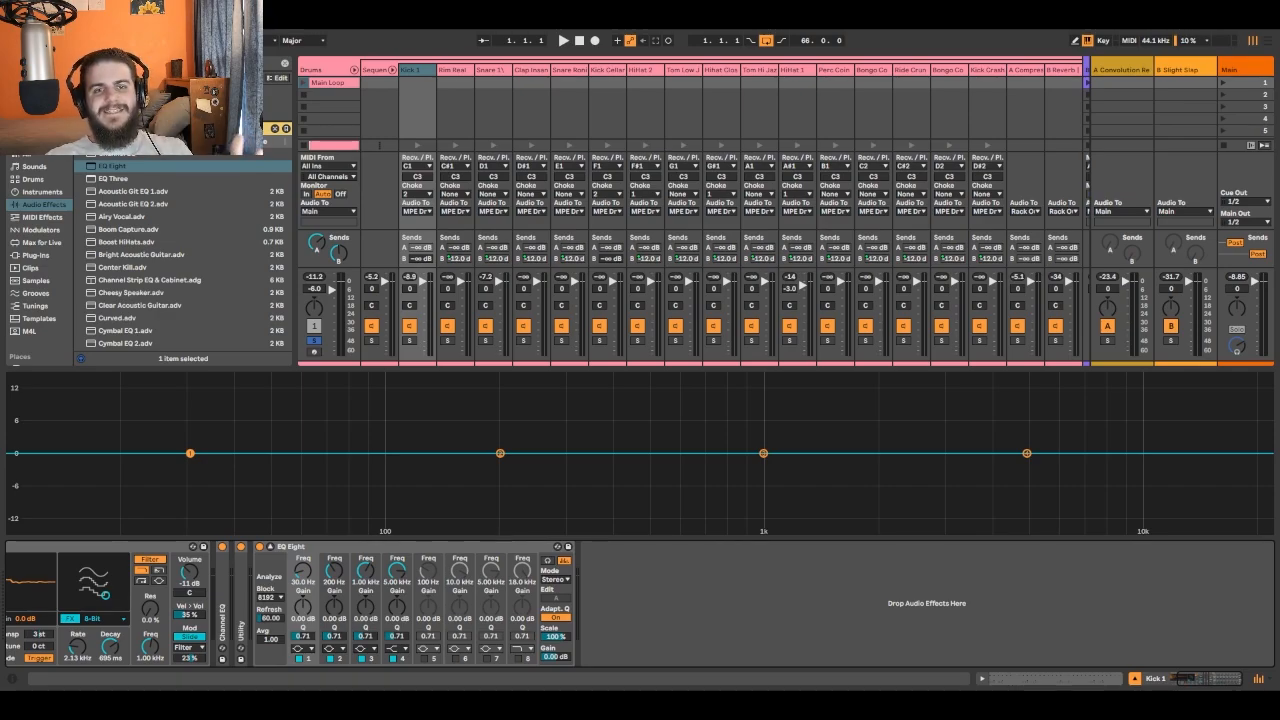
- During playback, turn band 1 of Kick 1's EQ Eight into a low cut at about 49.2 Hz with Q 1.84, and compare it bypassed
key("space")
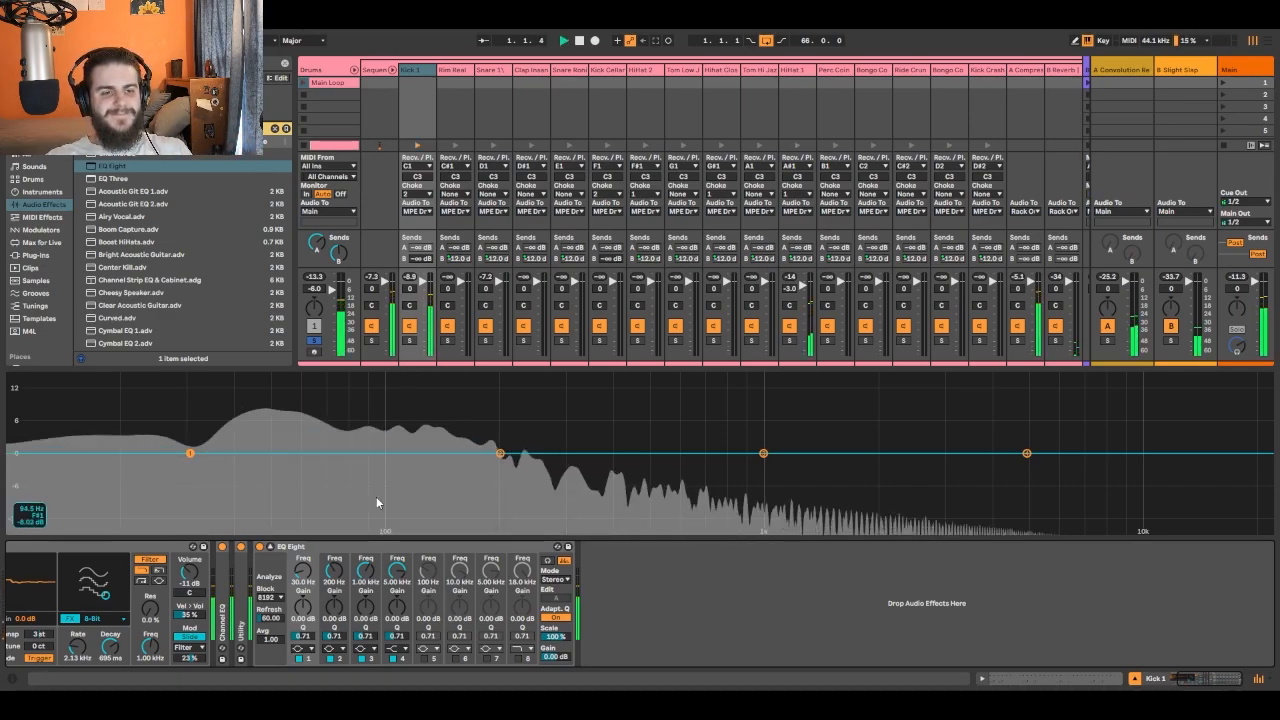
left_click(306, 651)
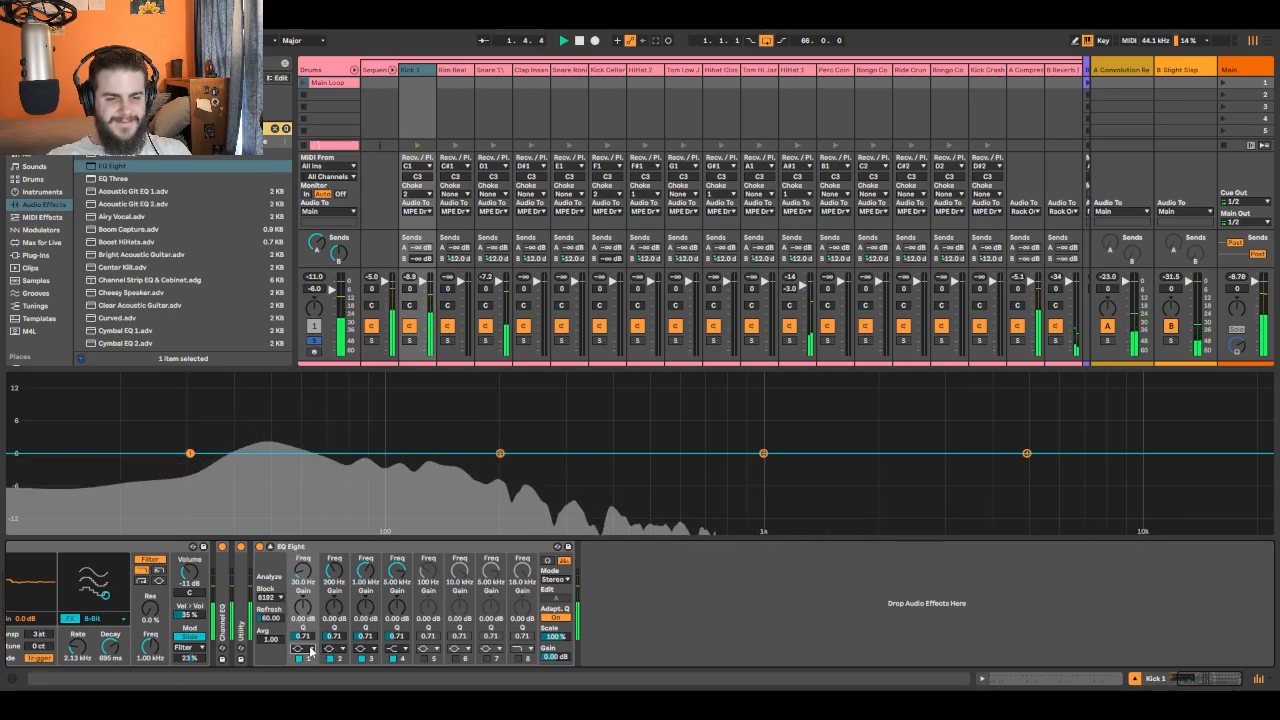
left_click(308, 586)
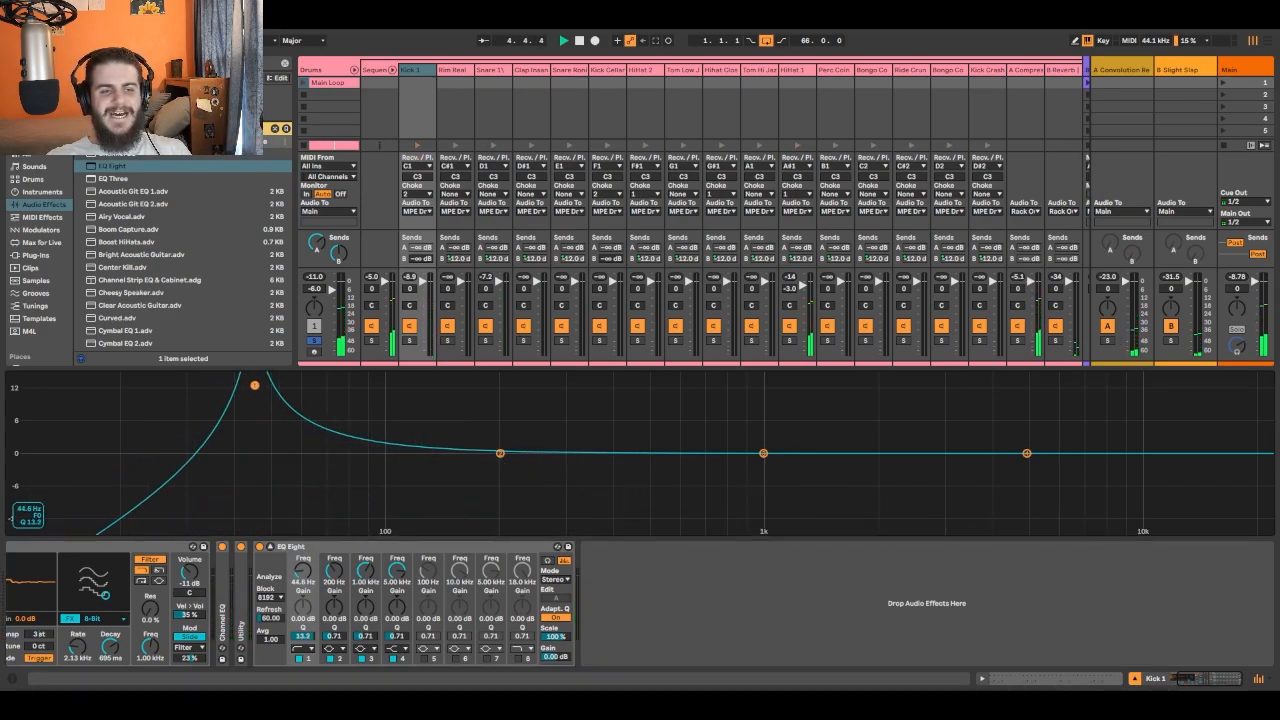
left_click_drag(255, 385, 268, 437)
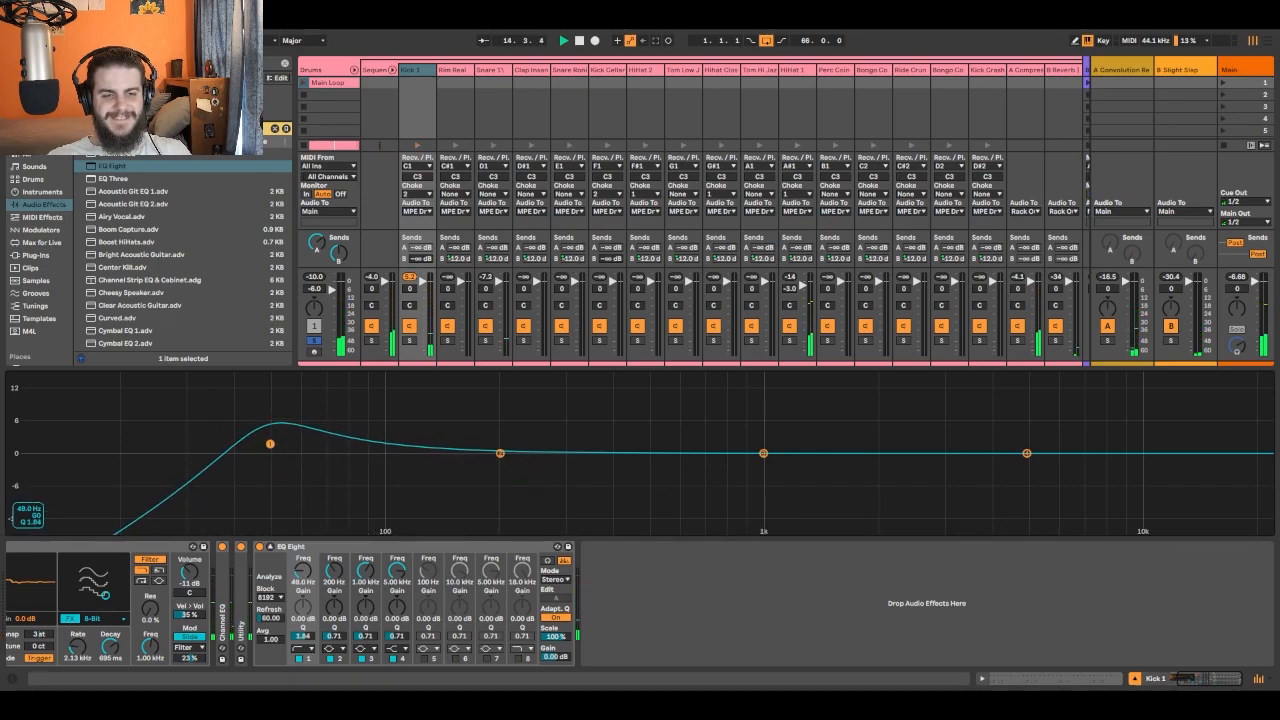
left_click(260, 548)
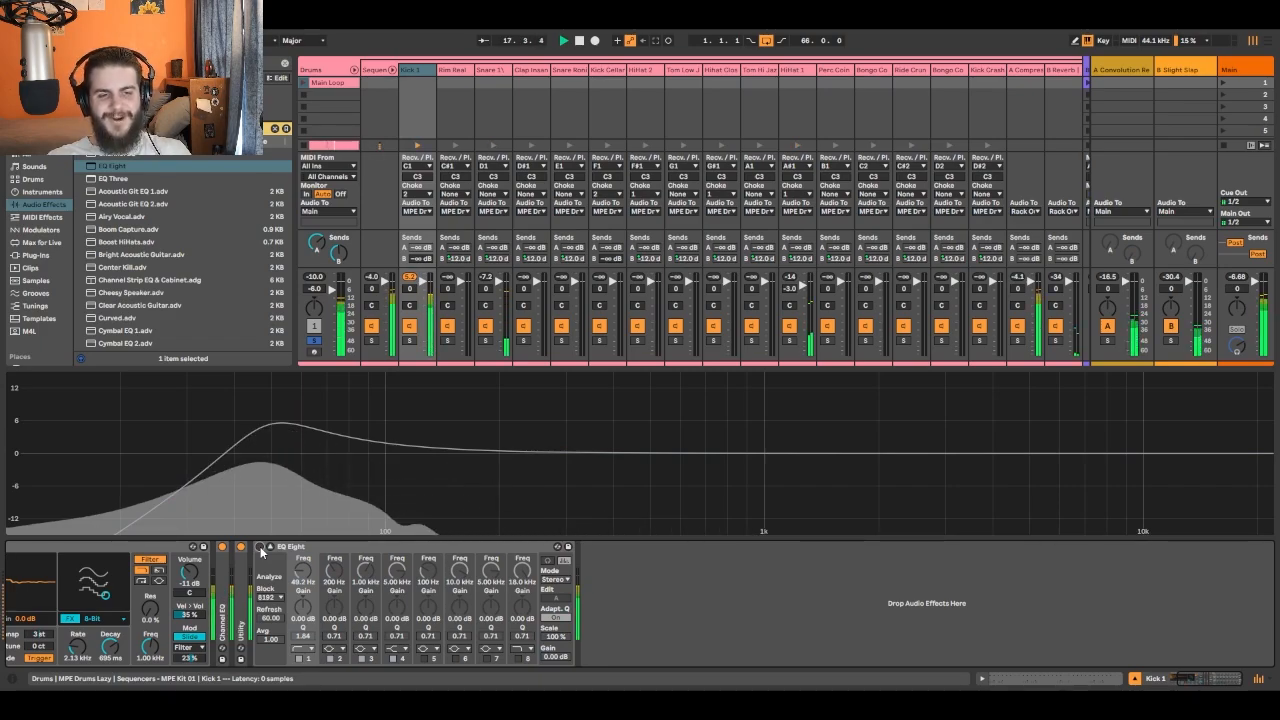
left_click(260, 548)
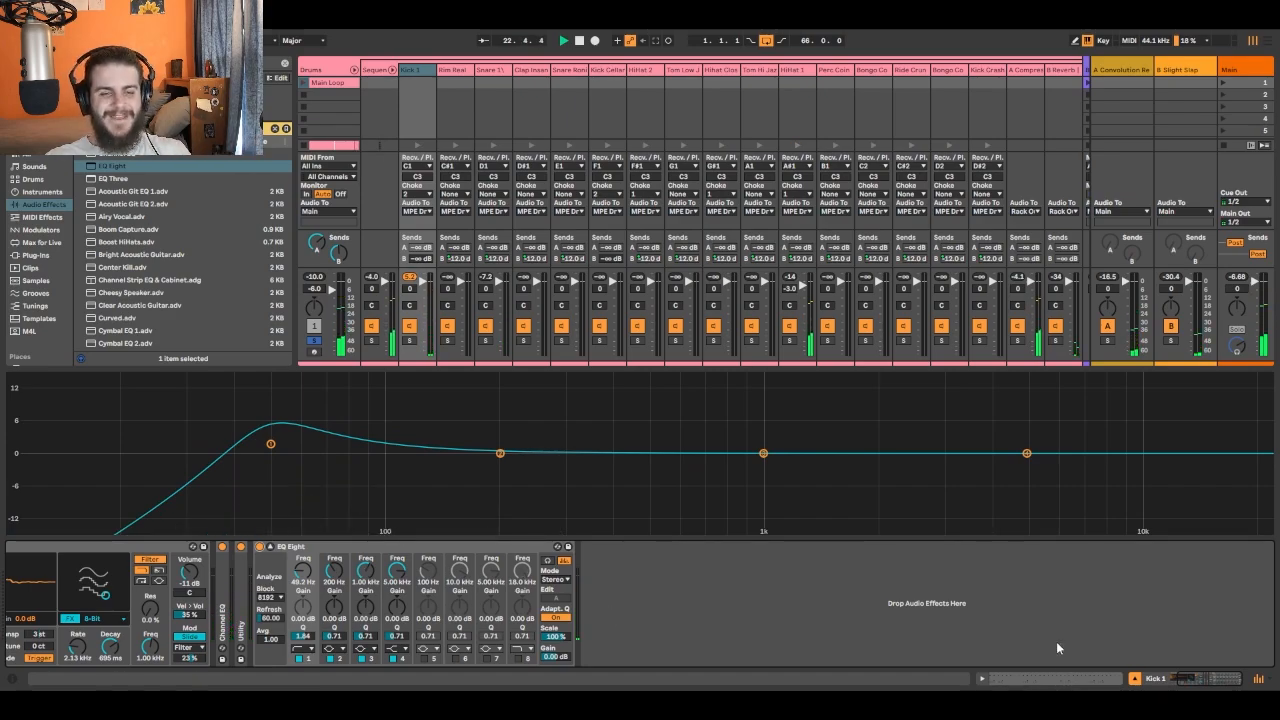
- Sweep a 15 dB boost on band 2 of the kick EQ, turn it into a notch at about 125 Hz with Q 8.60, and compare it bypassed
left_click_drag(500, 453, 415, 376)
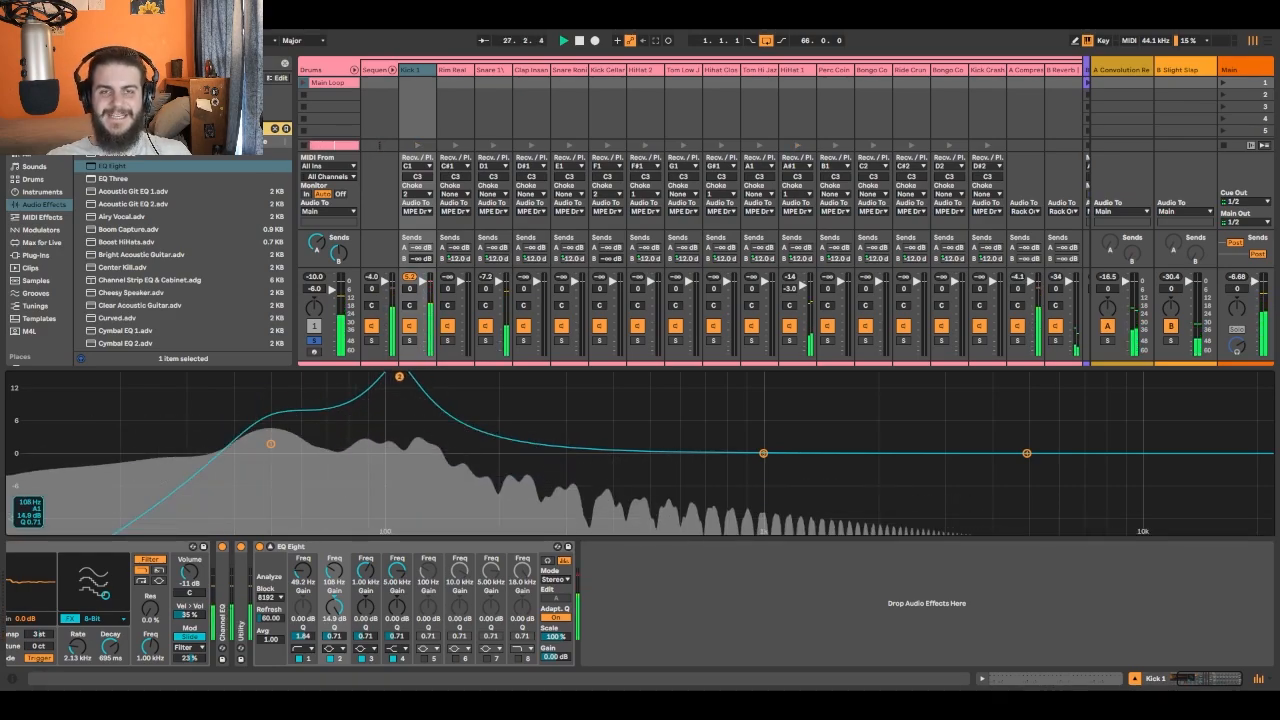
left_click_drag(399, 376, 416, 376)
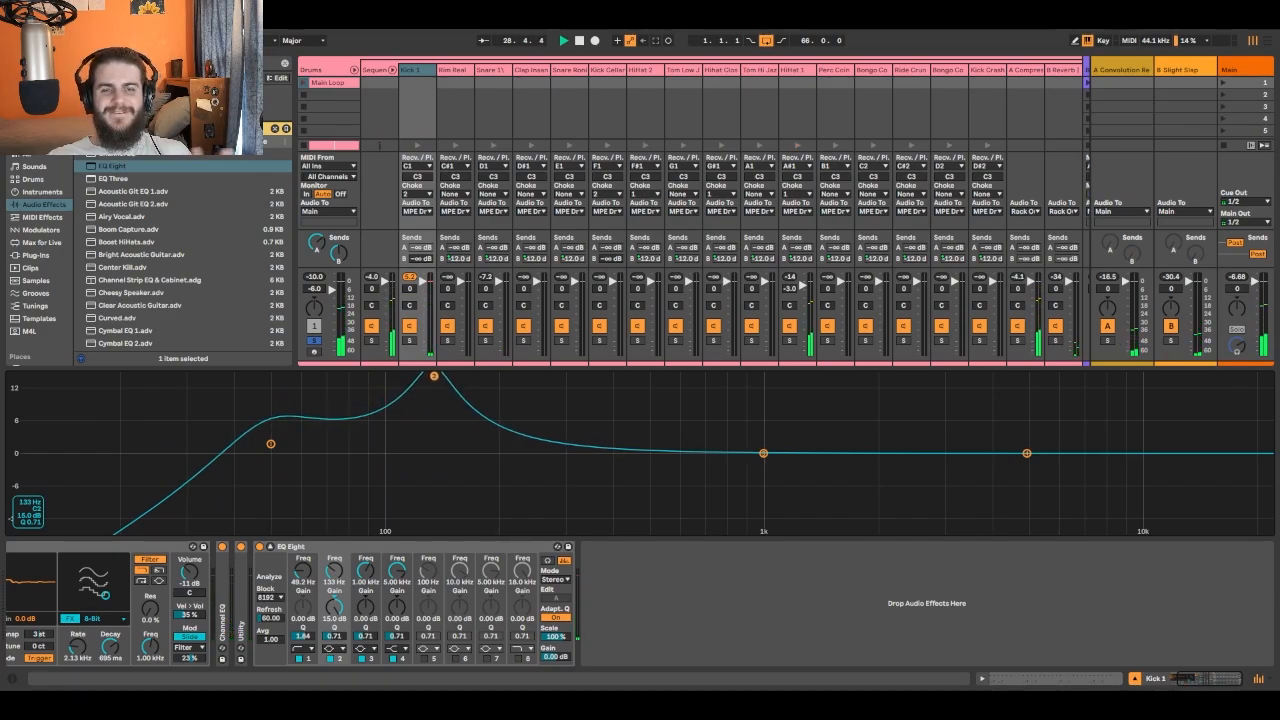
left_click_drag(433, 376, 436, 376)
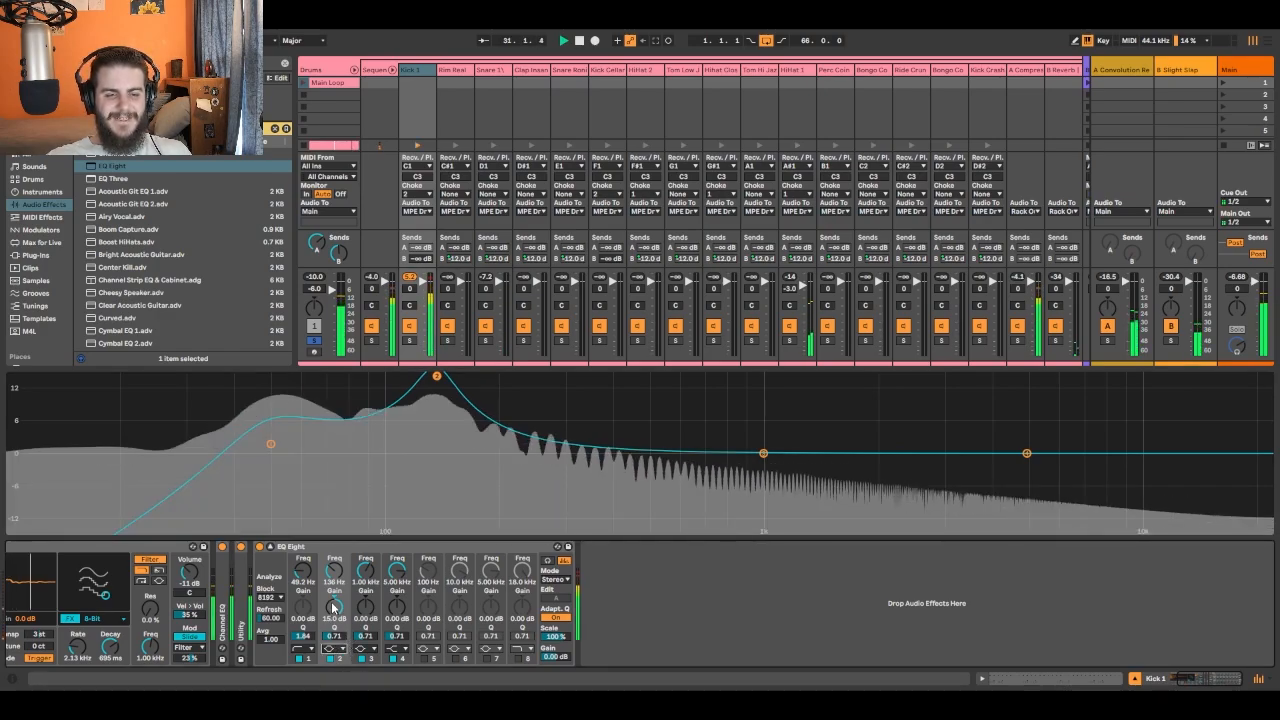
left_click(334, 611)
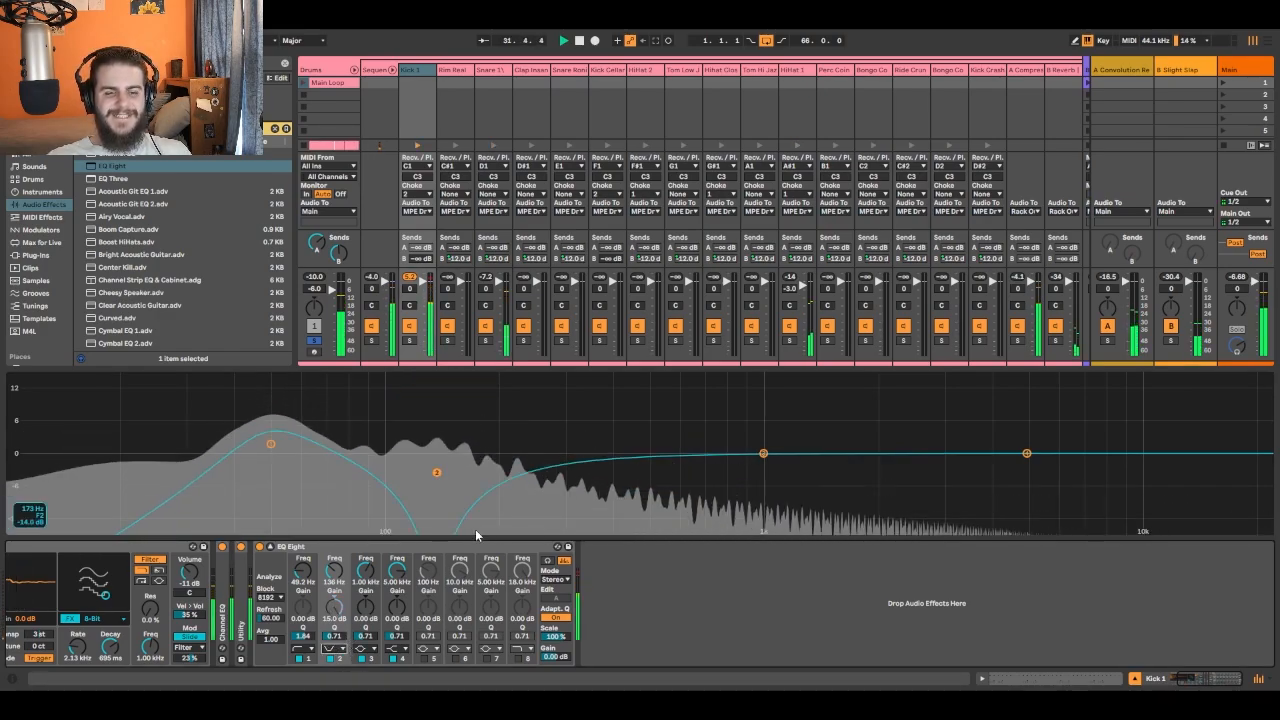
left_click_drag(437, 473, 436, 455)
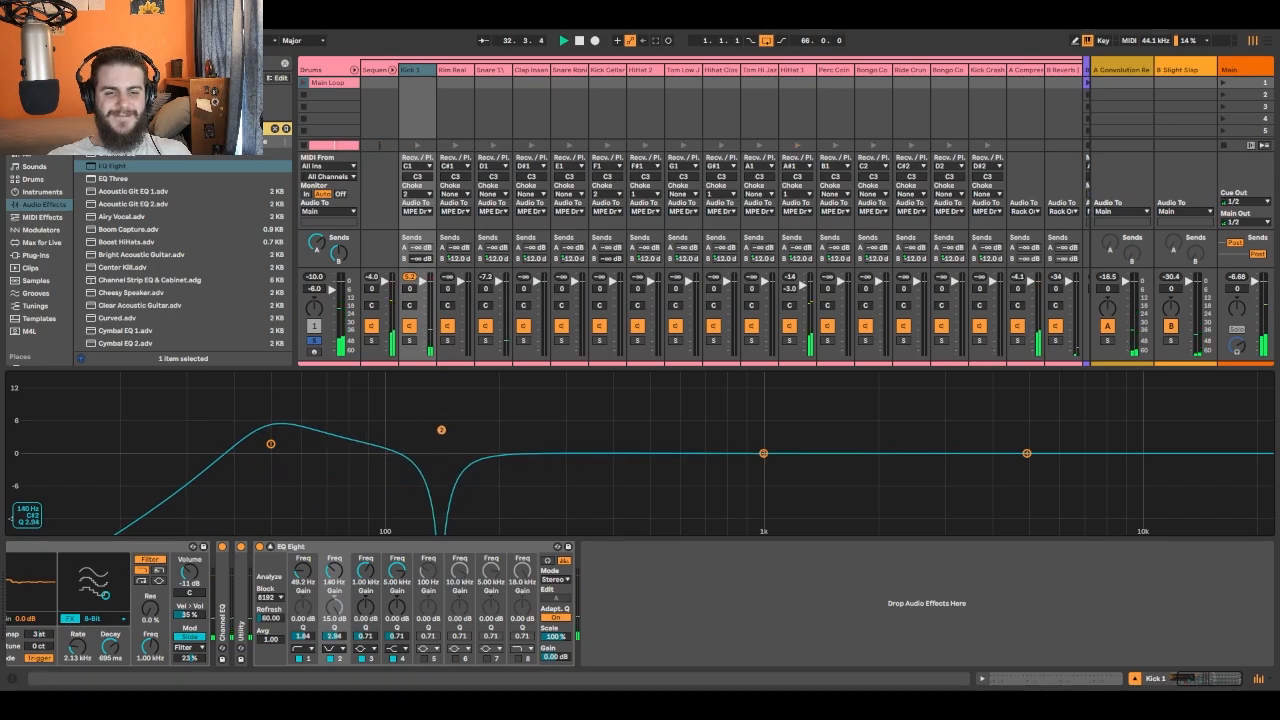
mouse_move(441, 409)
left_mouse_down()
mouse_move(437, 423)
mouse_move(425, 386)
mouse_move(423, 398)
left_mouse_up()
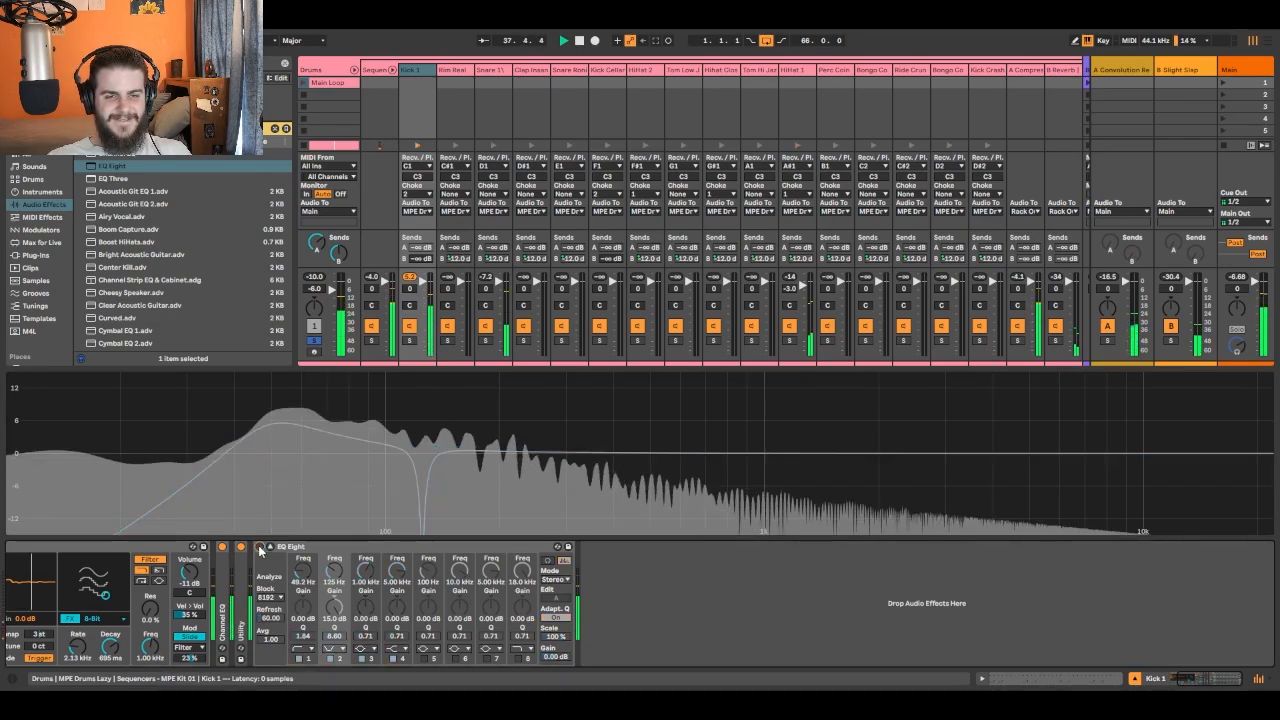
left_click(260, 547)
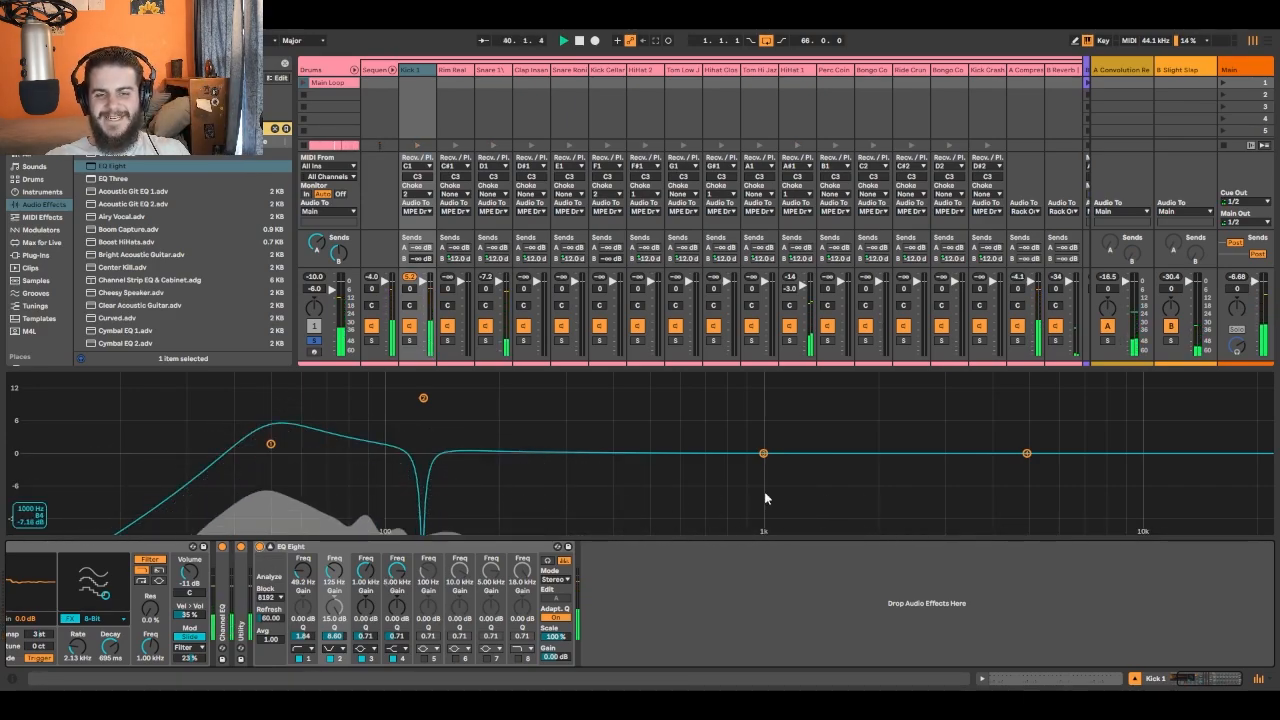
- Boost band 3 of the kick EQ by about 2.46 dB at 401 Hz and widen the band 2 notch to Q 5.12
left_click_drag(763, 454, 618, 437)
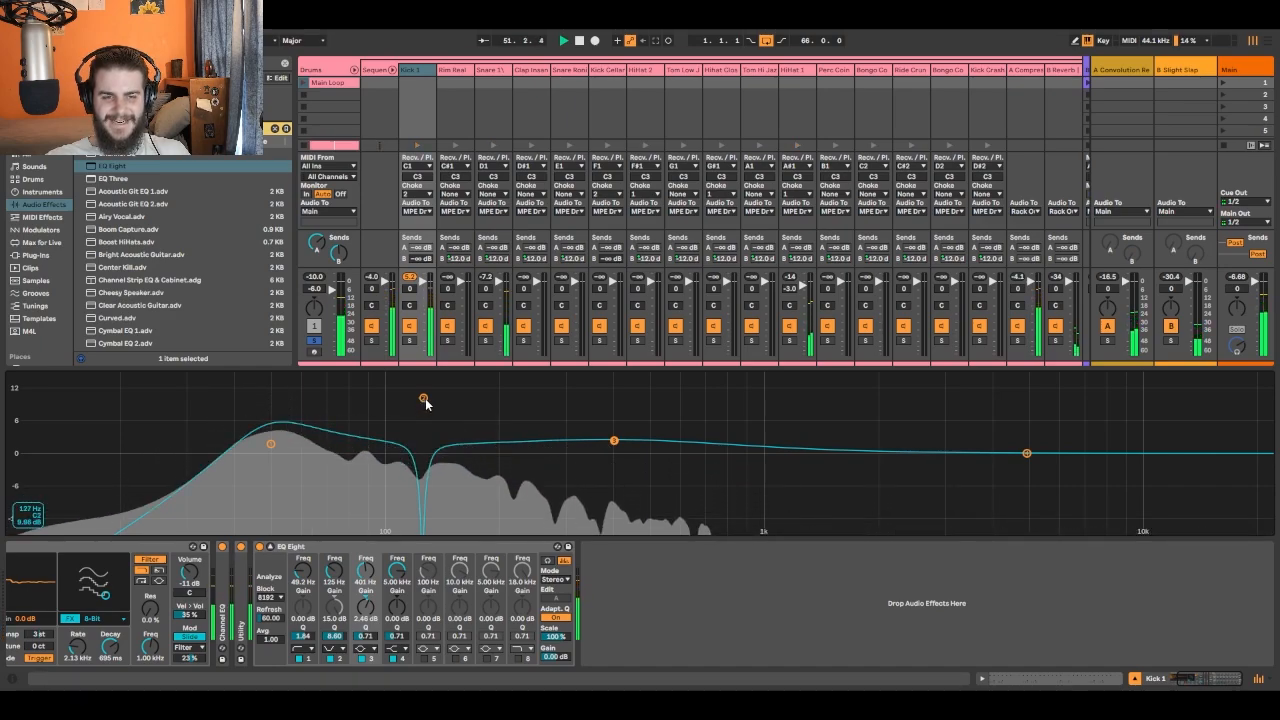
left_click_drag(423, 398, 423, 410)
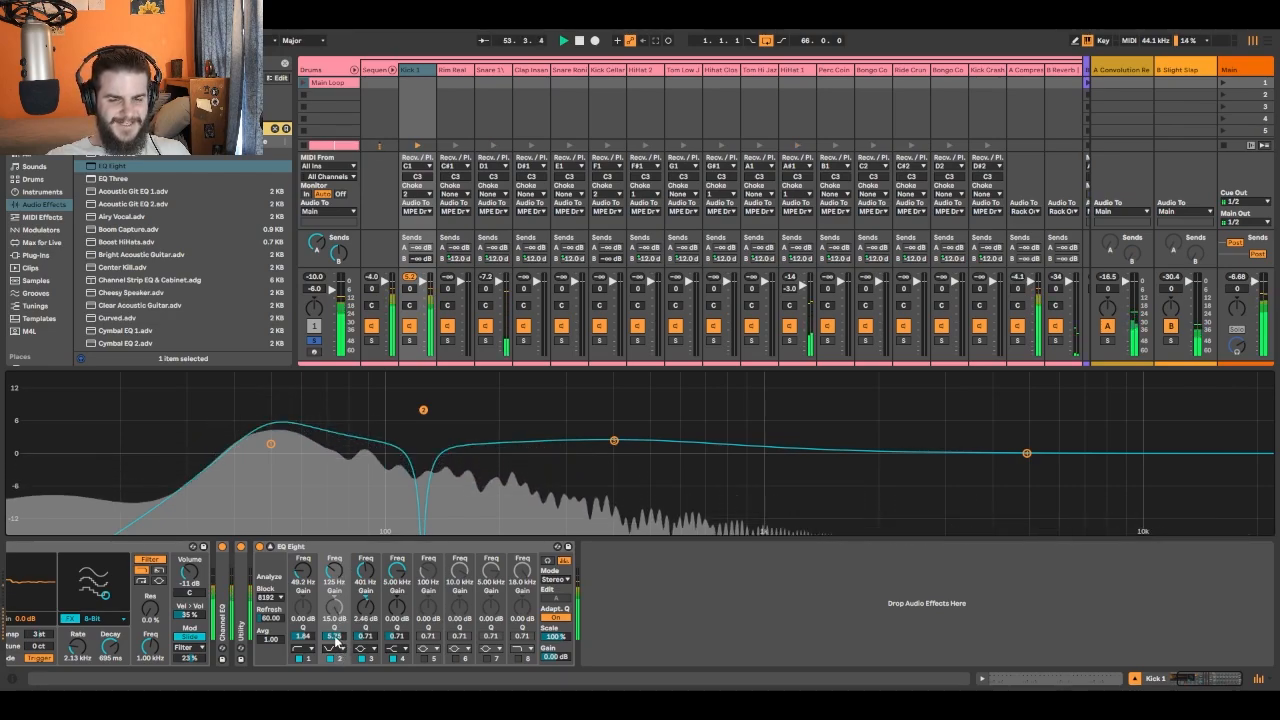
mouse_move(336, 643)
left_mouse_down()
mouse_move(336, 668)
mouse_move(336, 638)
left_mouse_up()
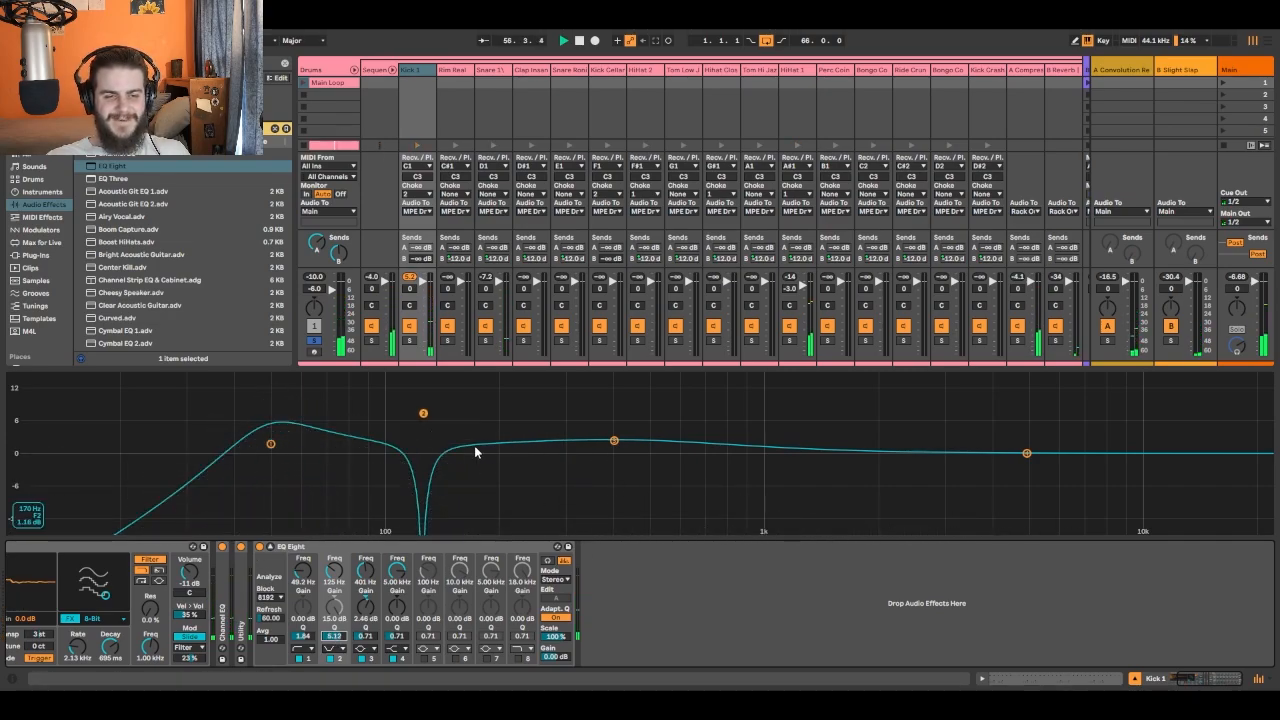
- Listen to the full mix from the start with the Drums track unsoloed, and solo the Drums track again
left_click(316, 342)
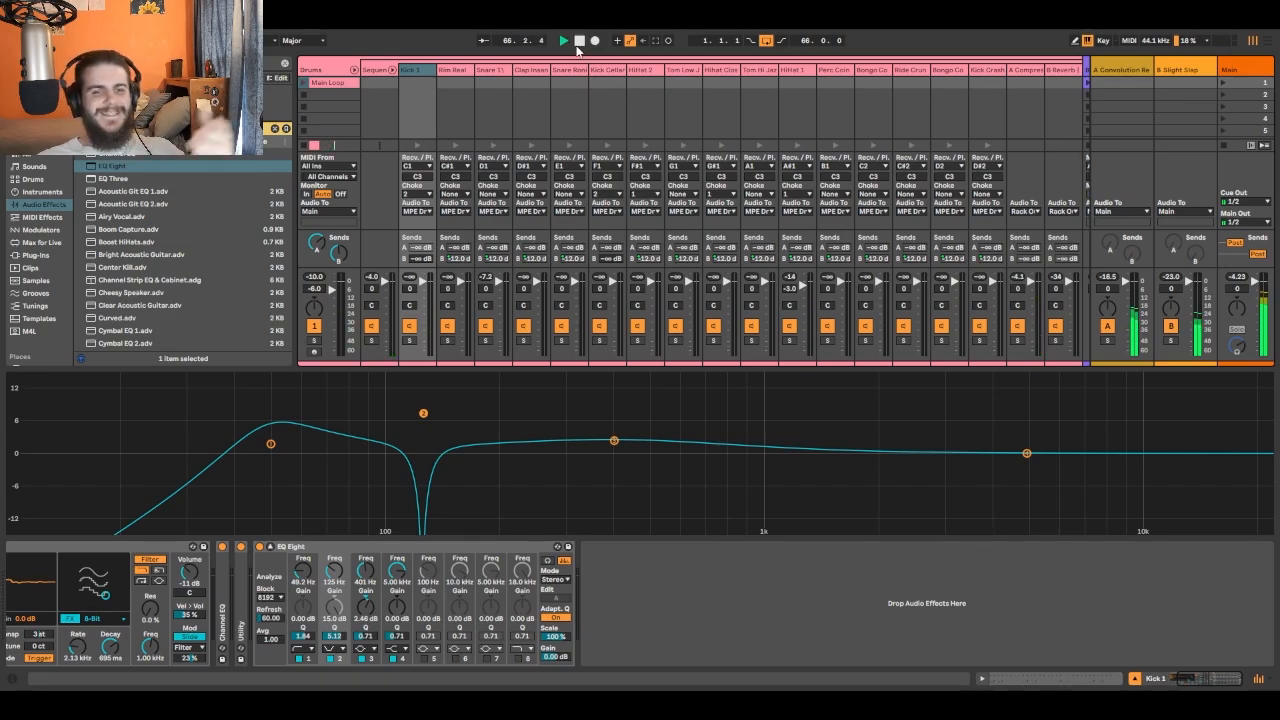
left_click(563, 40)
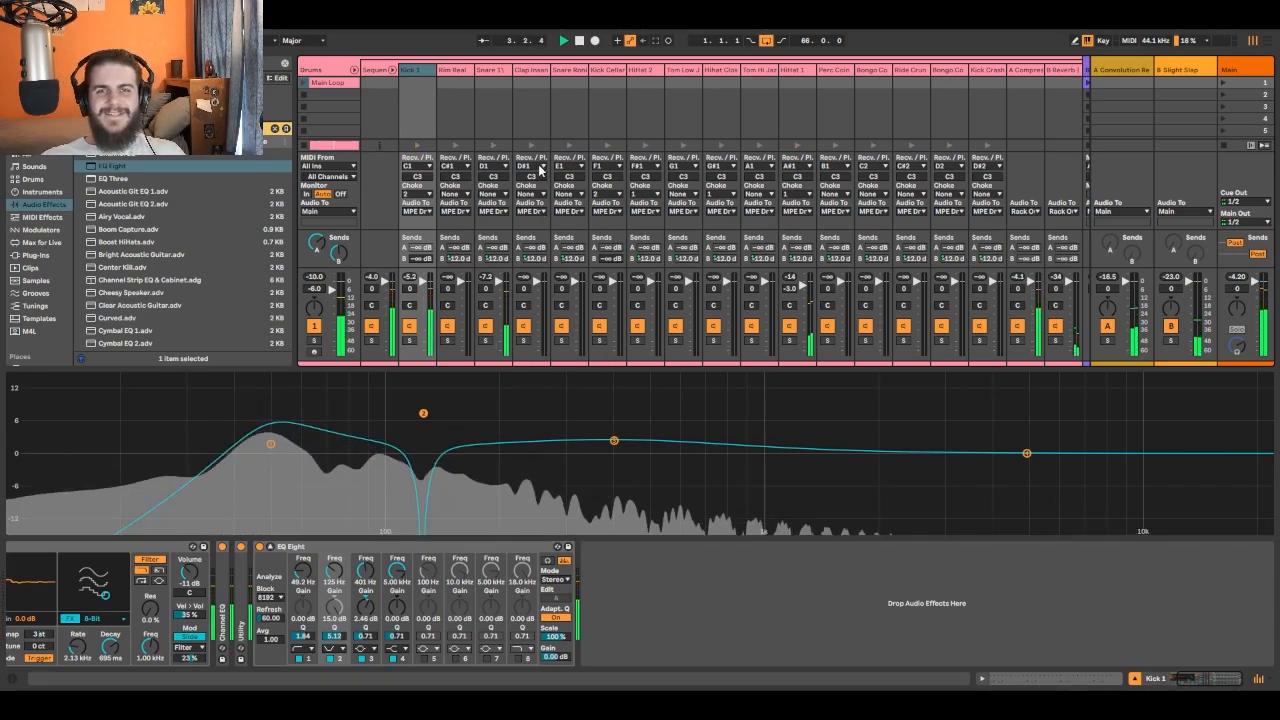
left_click(487, 341)
left_click(486, 511)
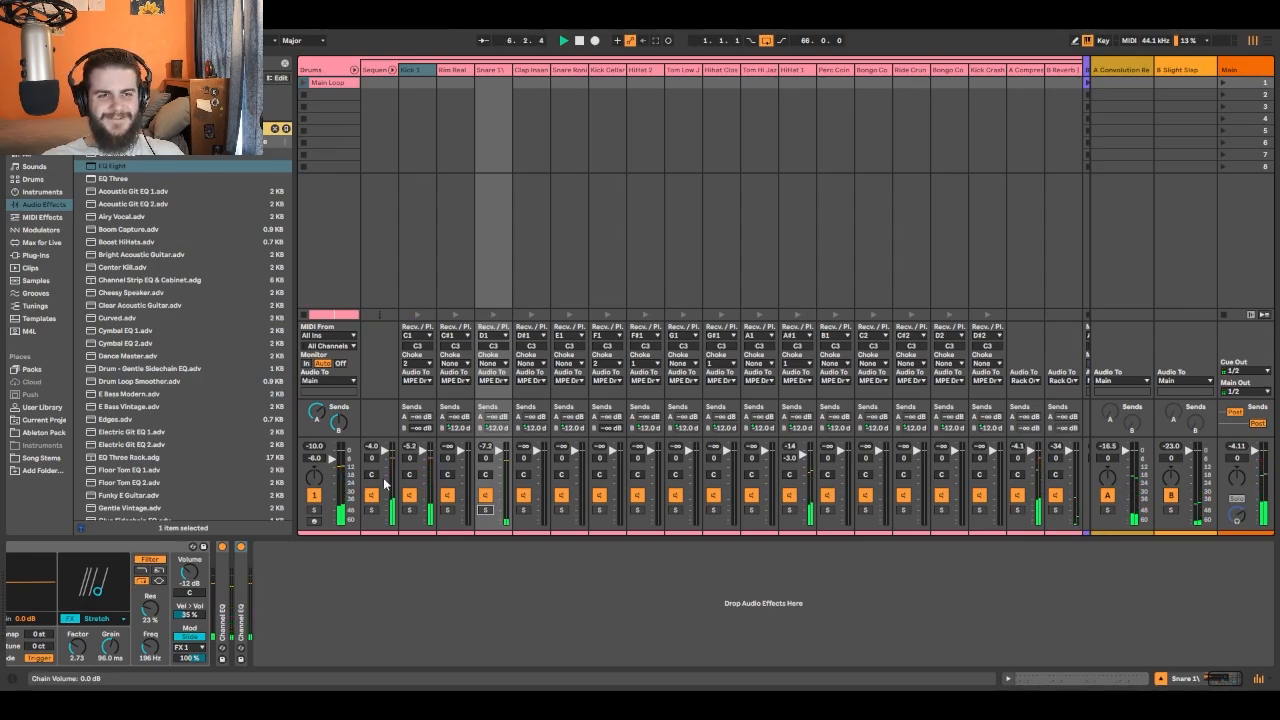
left_click(333, 515)
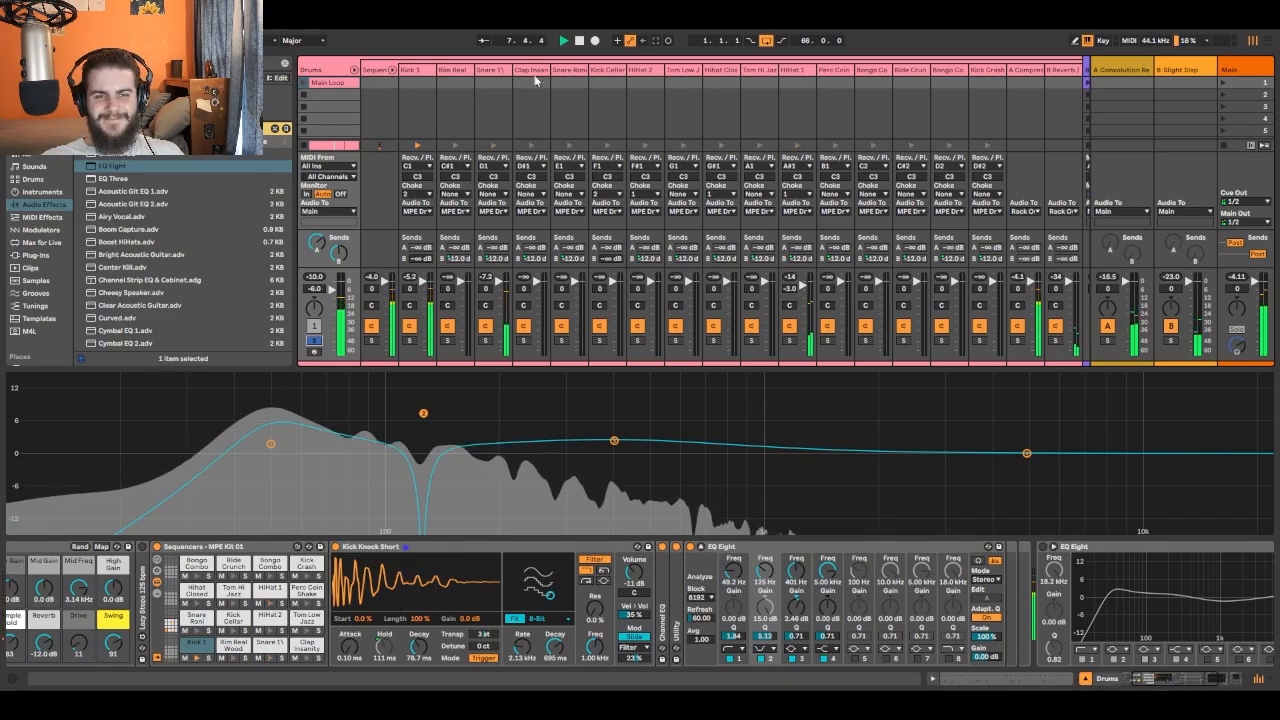
- Add an EQ Eight to the end of the D1 snare chain and expand its frequency display
left_click(492, 72)
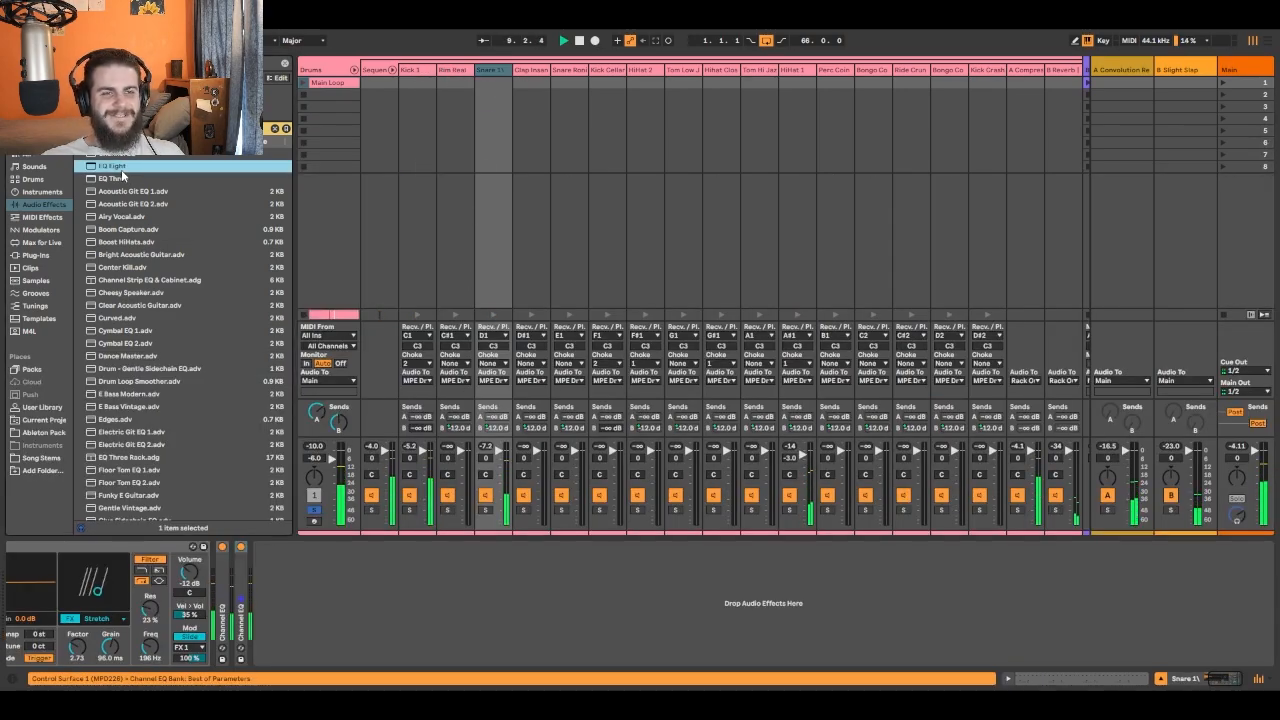
left_click_drag(121, 167, 364, 600)
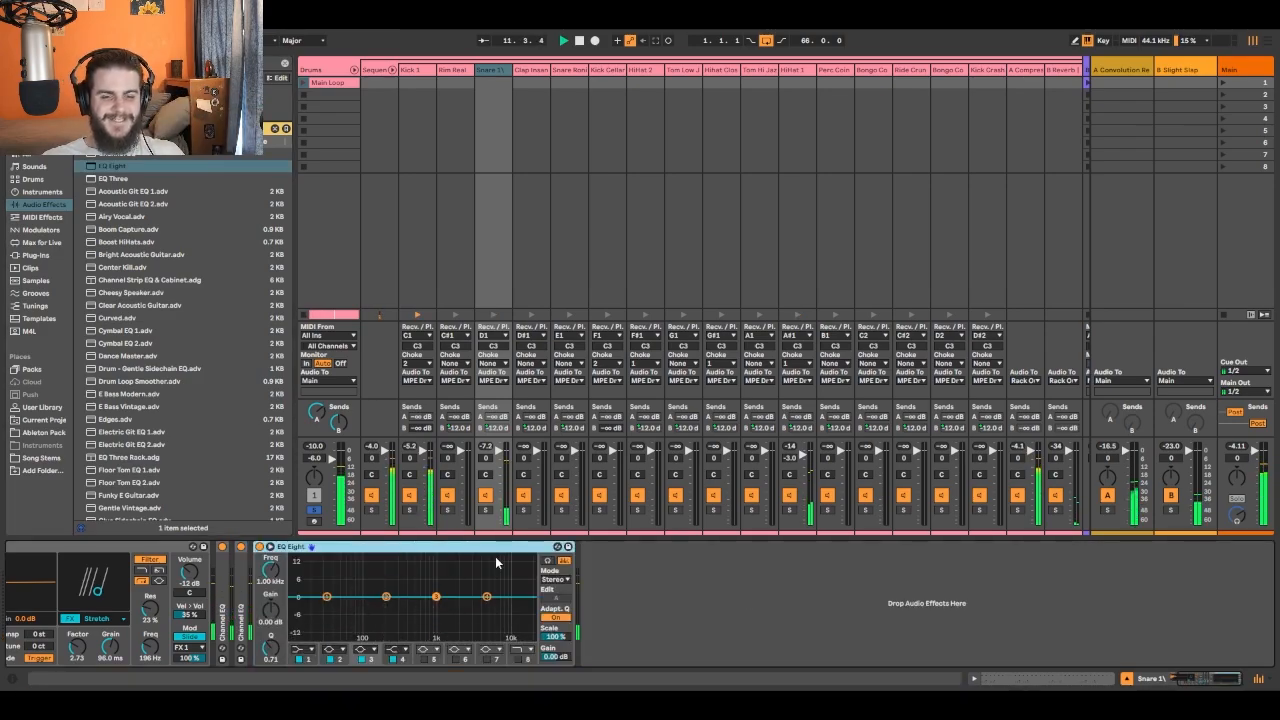
left_click(270, 548)
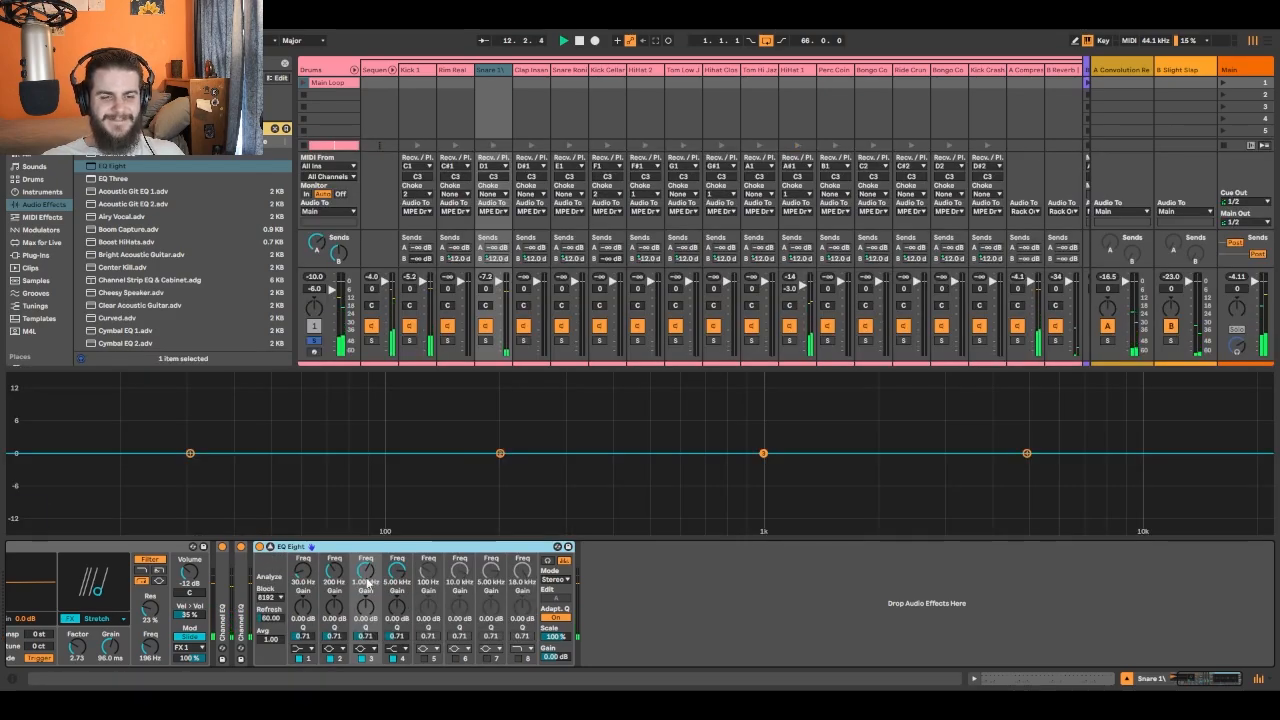
- Turn band 1 of the snare's EQ Eight into a low cut at about 141 Hz with Q 1.47
left_click(302, 650)
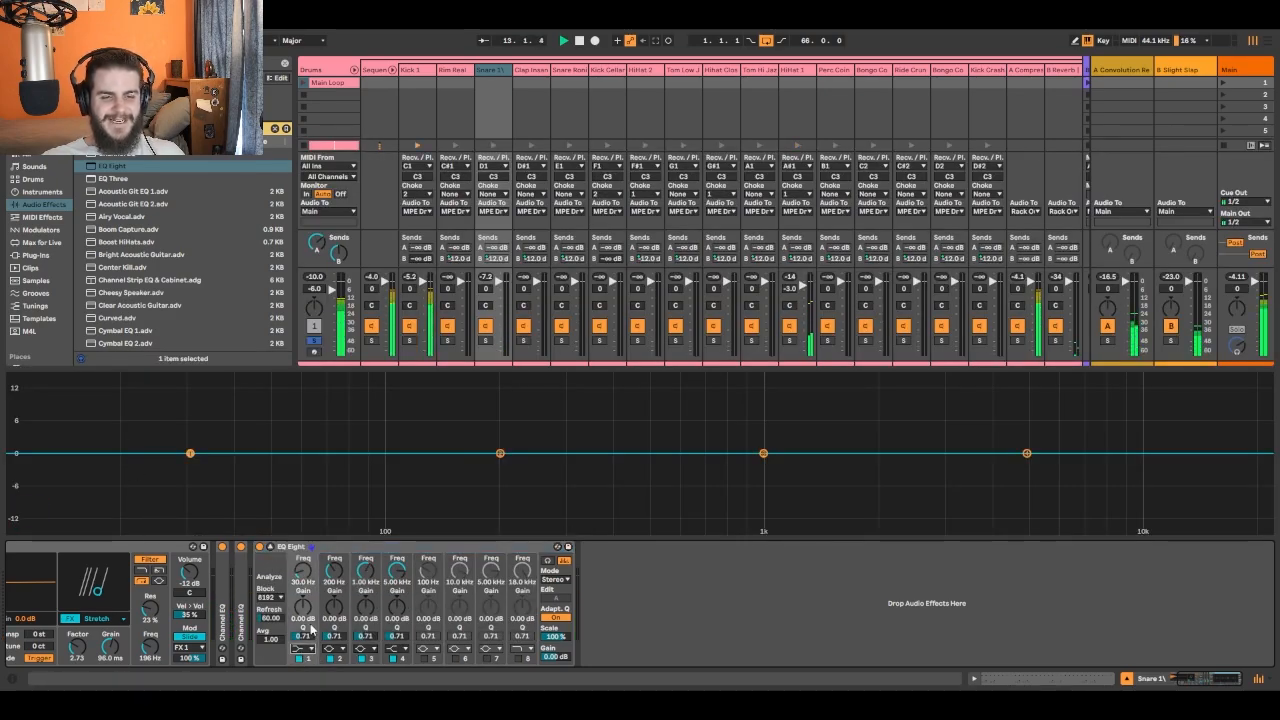
left_click(306, 588)
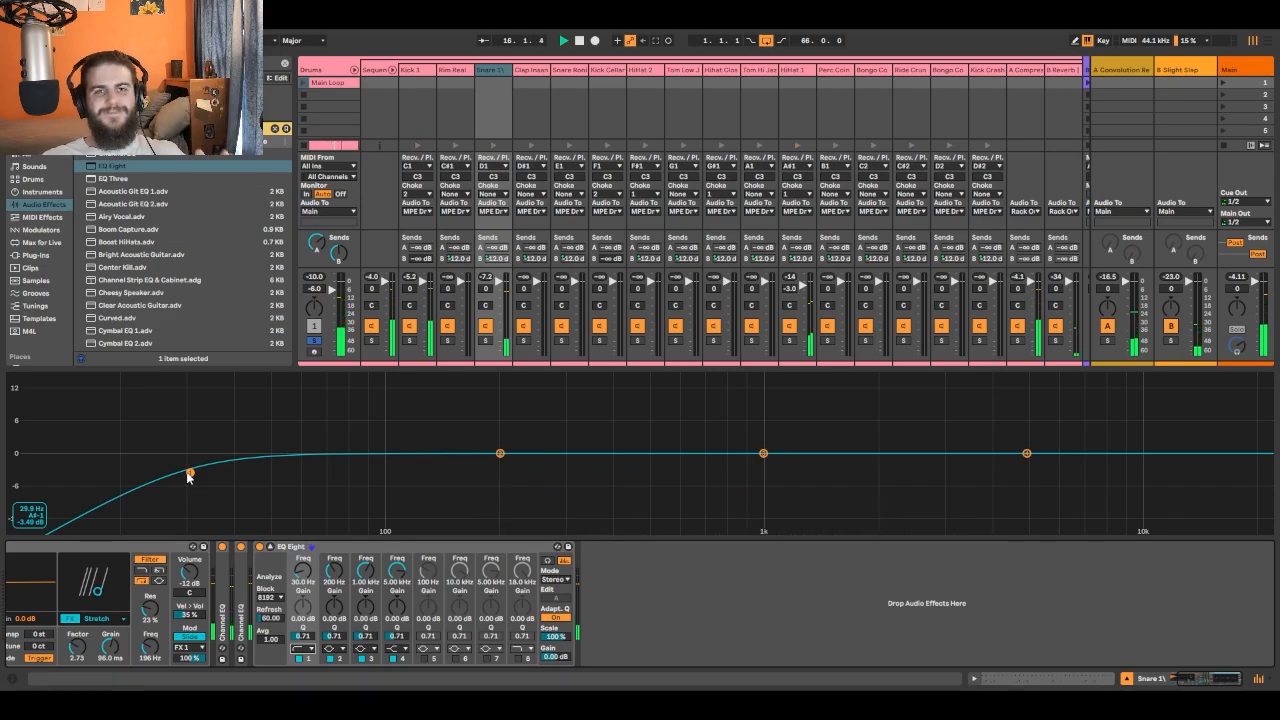
left_click_drag(190, 473, 453, 376)
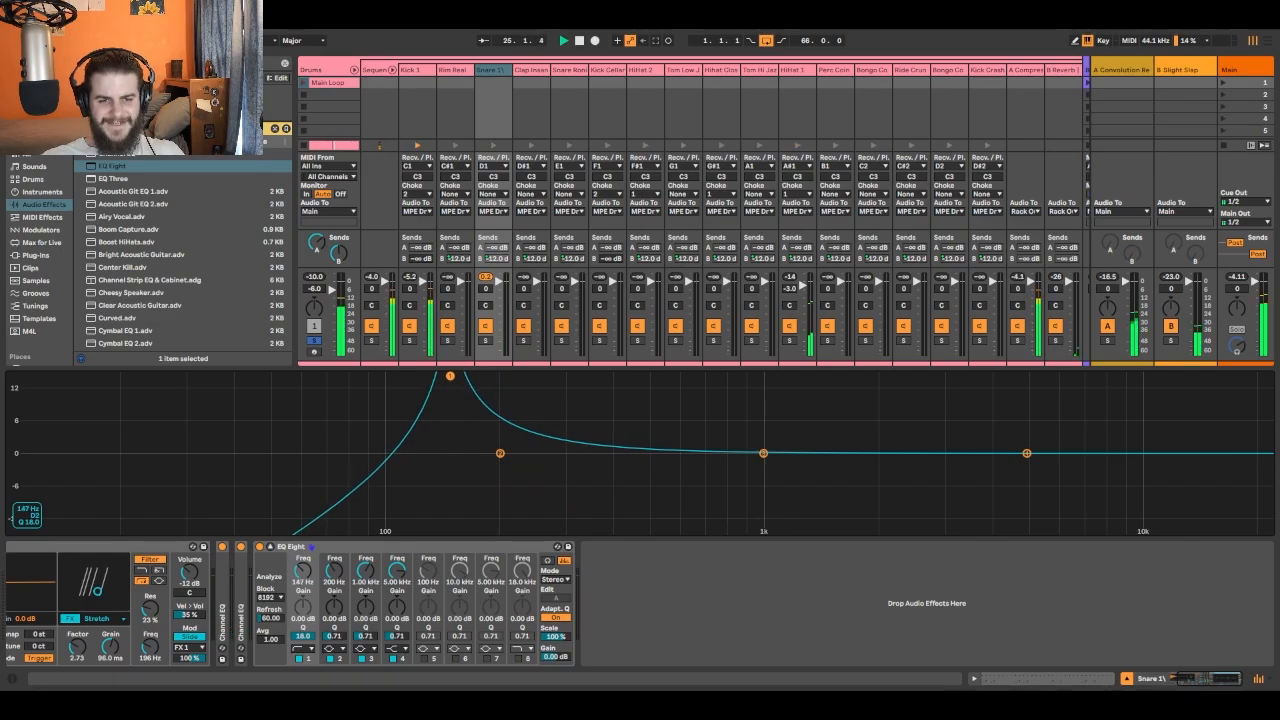
left_click_drag(450, 376, 443, 449)
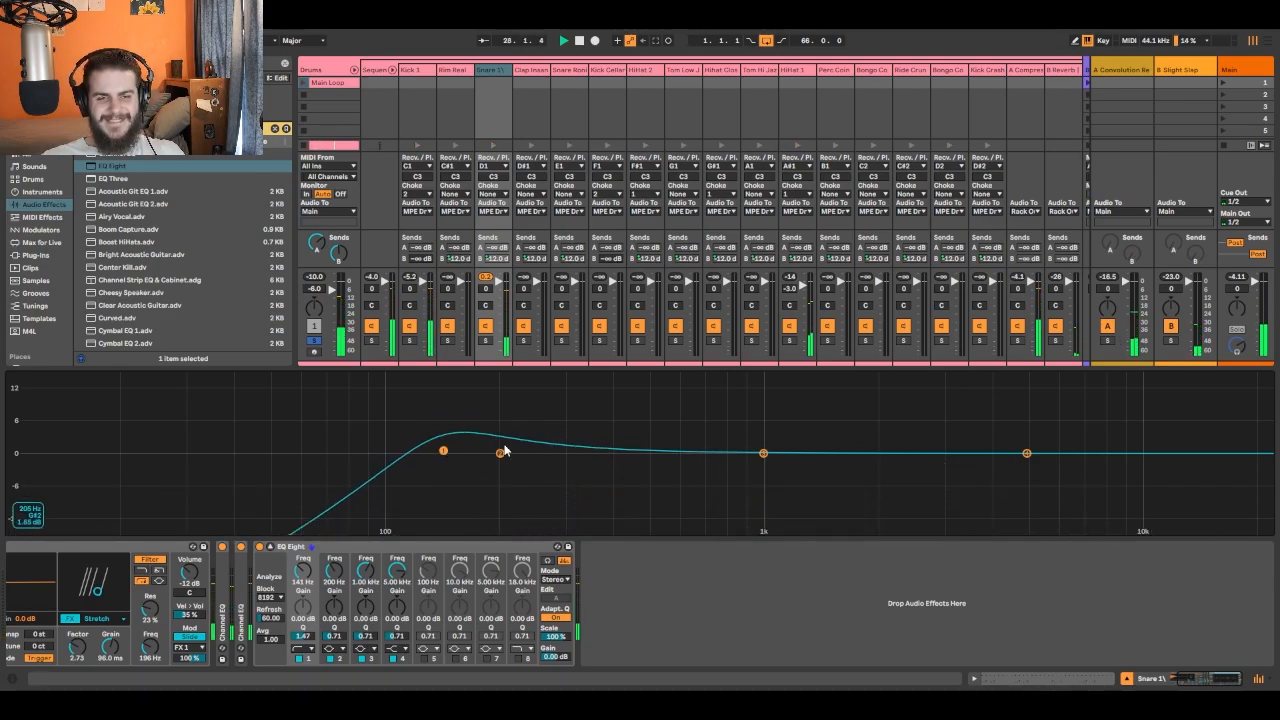
- Sweep band 2 of the snare EQ, turn it into a notch at about 356 Hz with Q about 11, and compare against bypass
left_click_drag(500, 453, 565, 375)
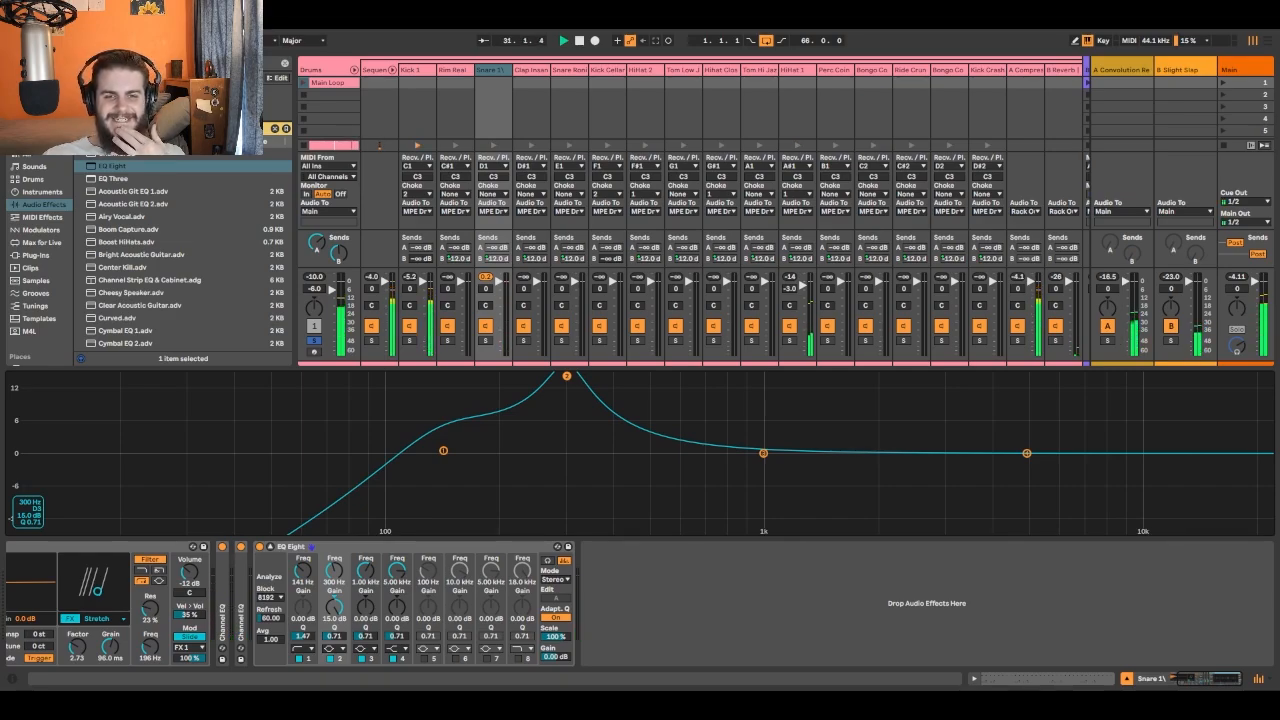
left_click_drag(566, 375, 589, 375)
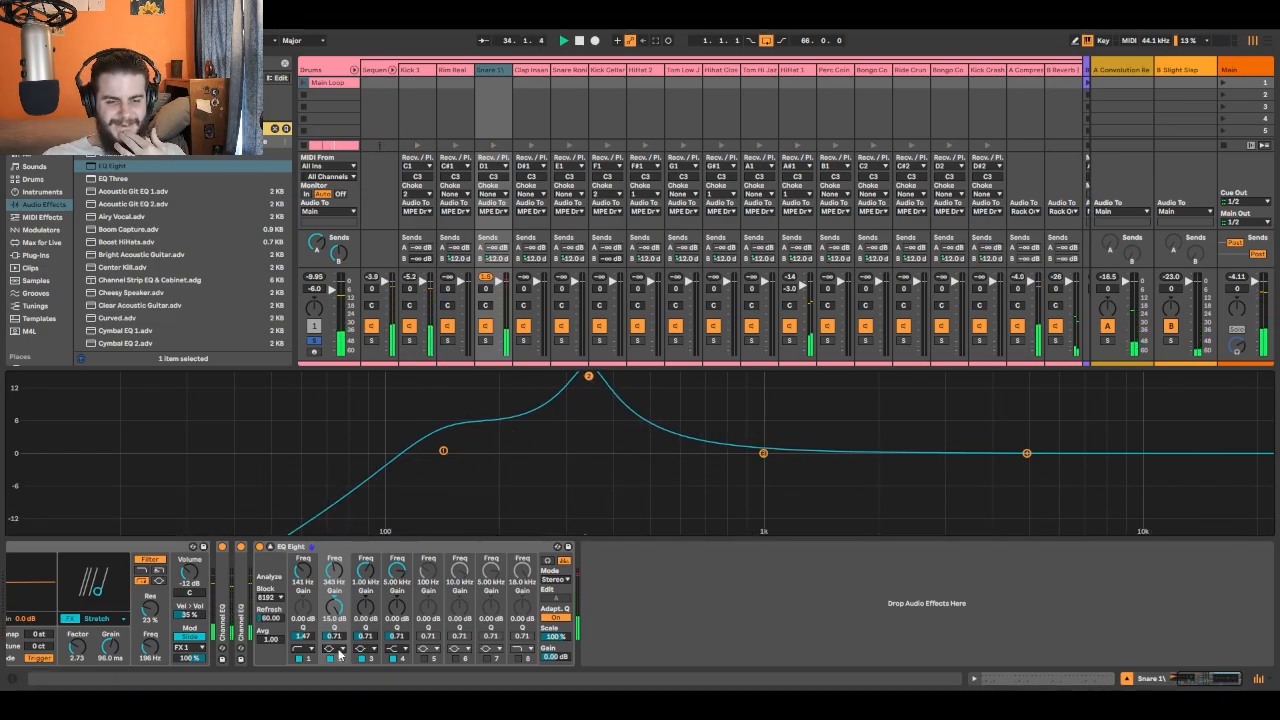
left_click(337, 614)
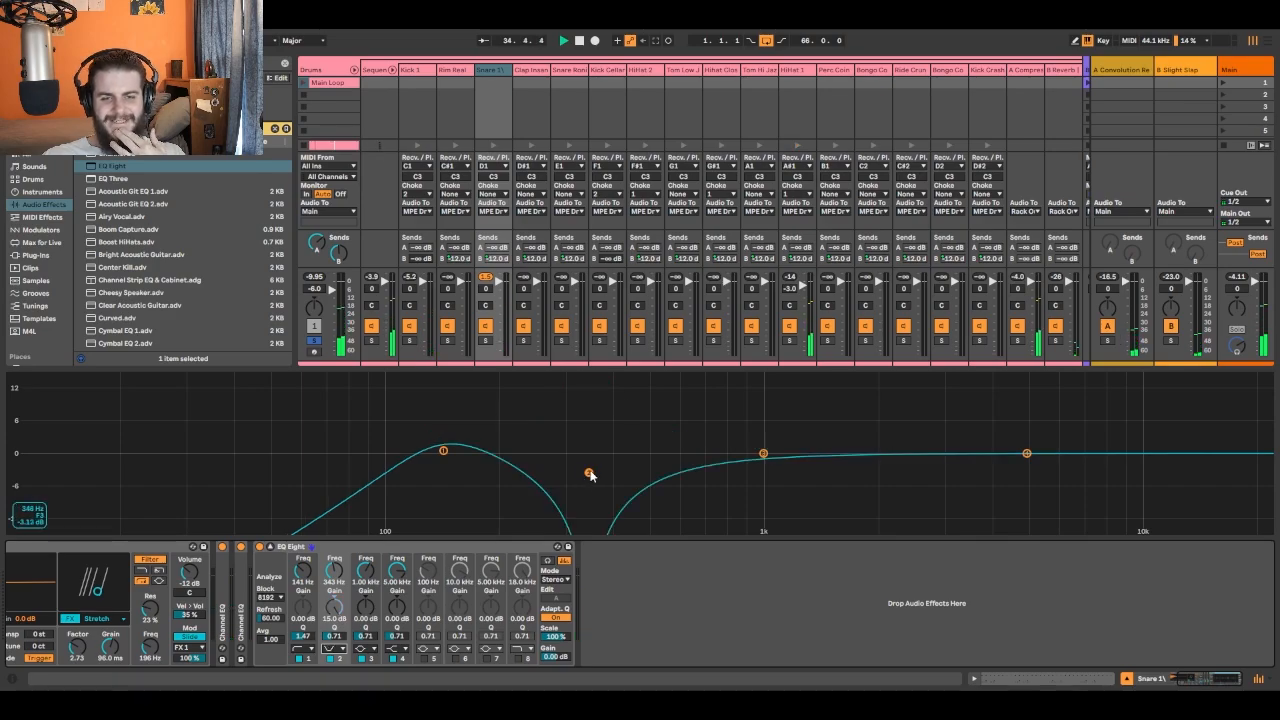
left_click_drag(590, 475, 592, 406)
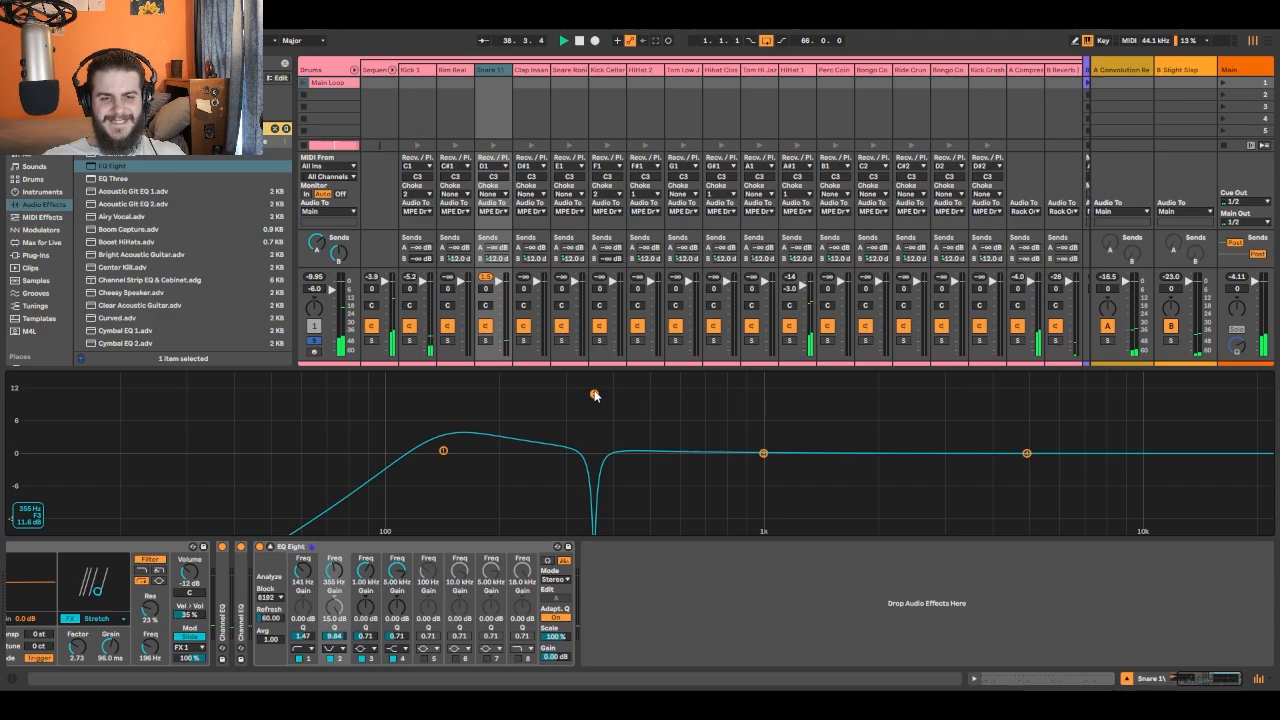
left_click_drag(594, 402, 594, 391)
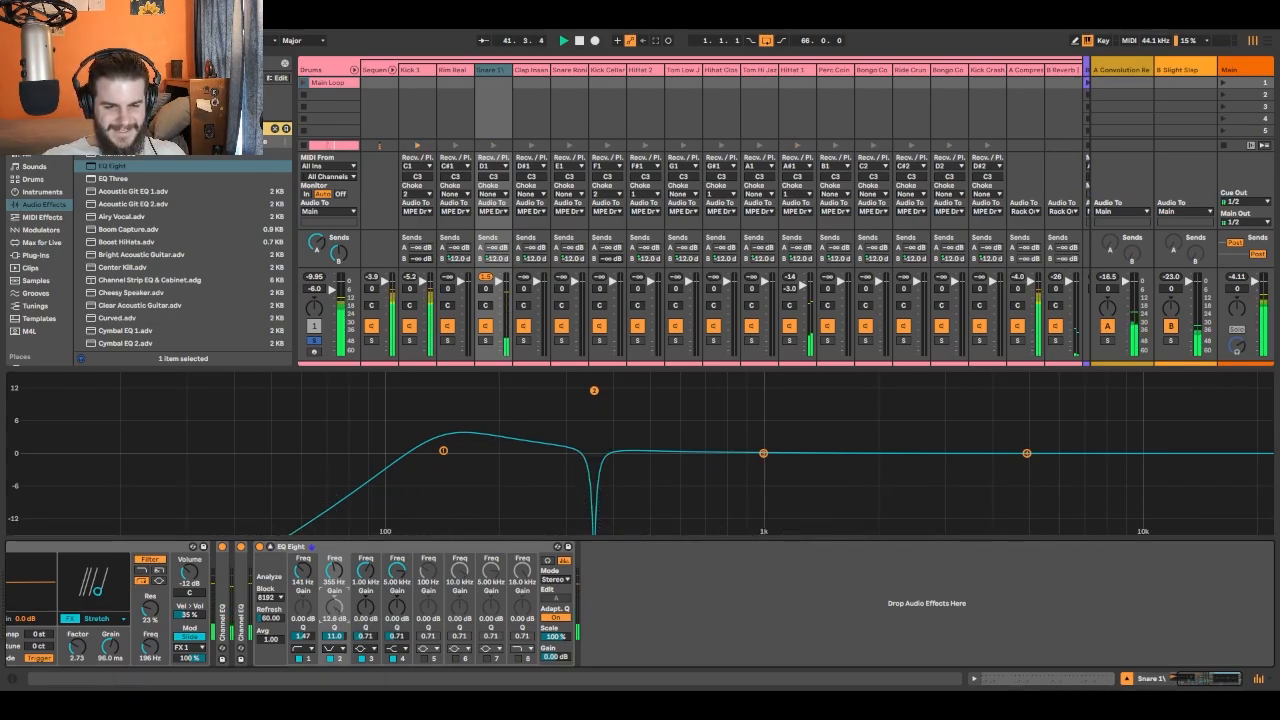
left_click_drag(334, 606, 334, 622)
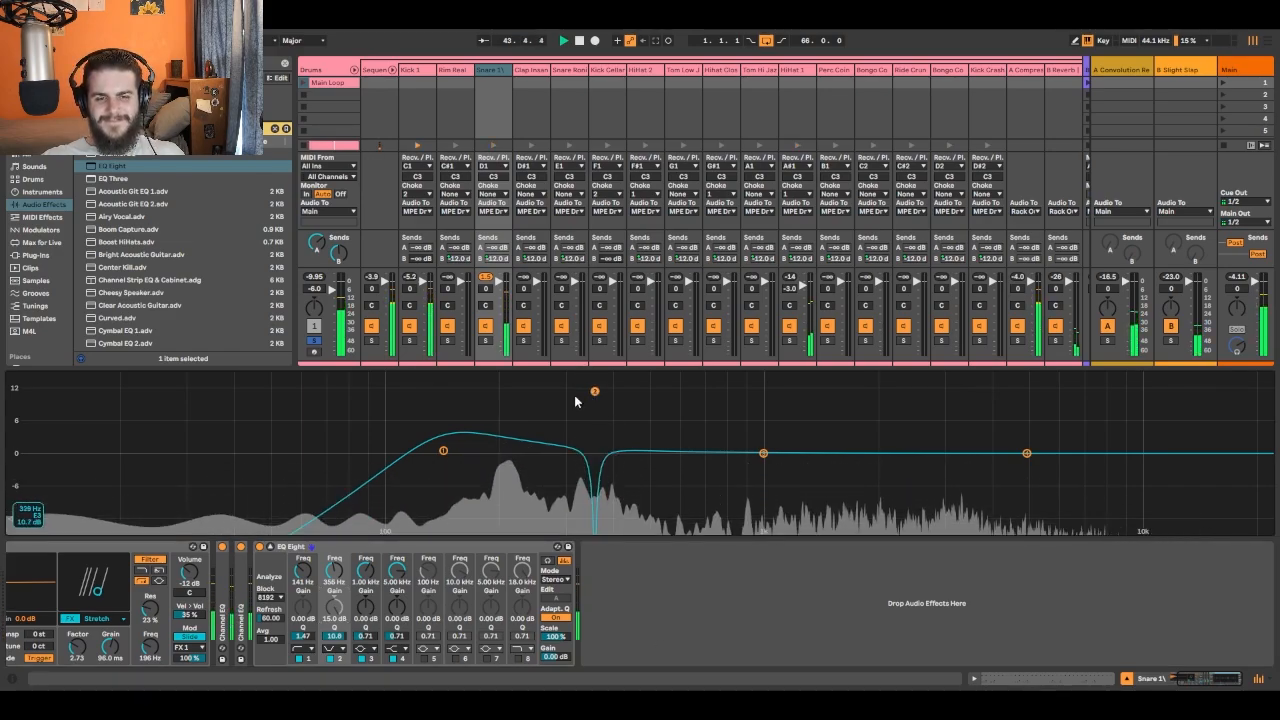
left_click(259, 547)
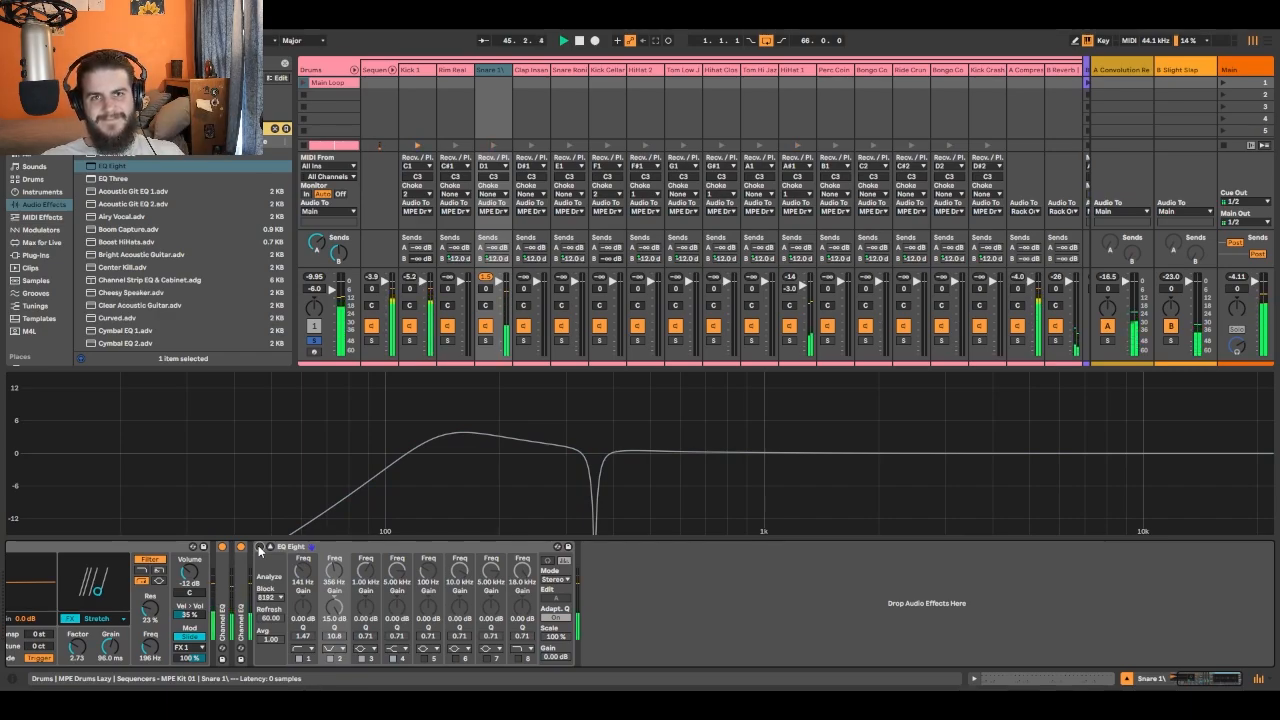
left_click(259, 547)
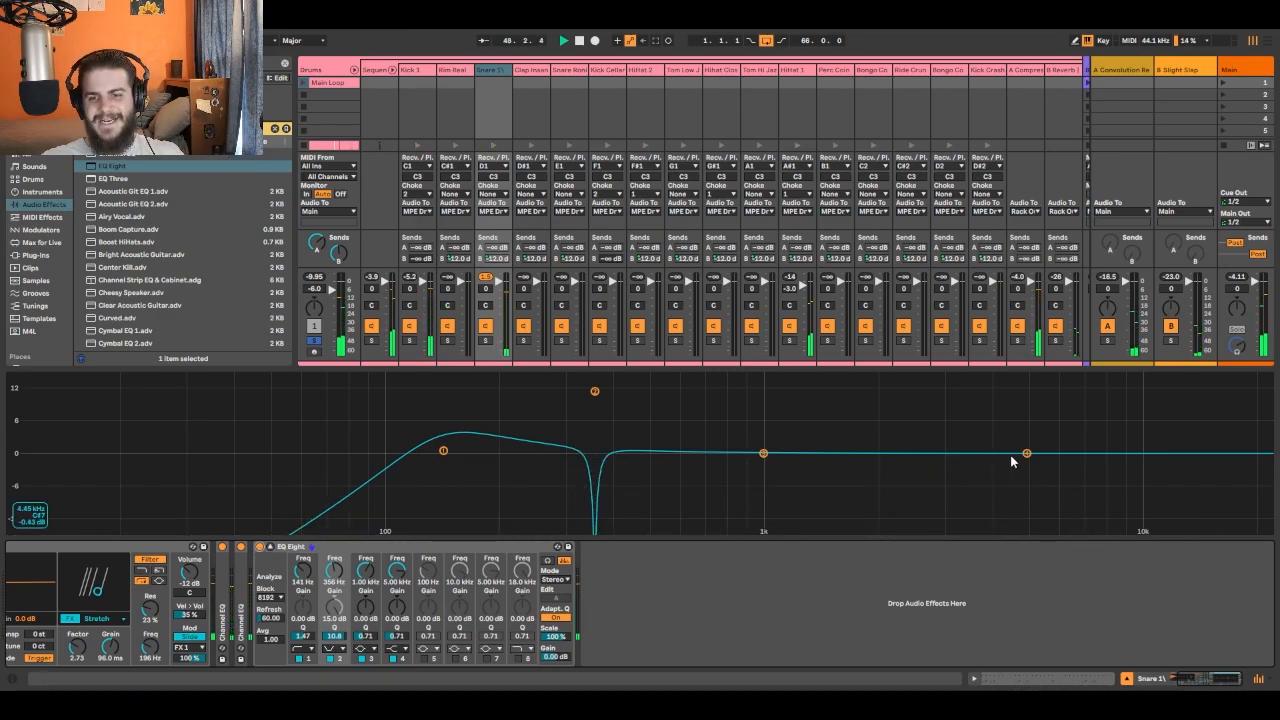
- Raise the band 4 high shelf of the snare EQ by about 5.82 dB at 4.79 kHz and compare against bypass
left_click_drag(1026, 455, 1021, 433)
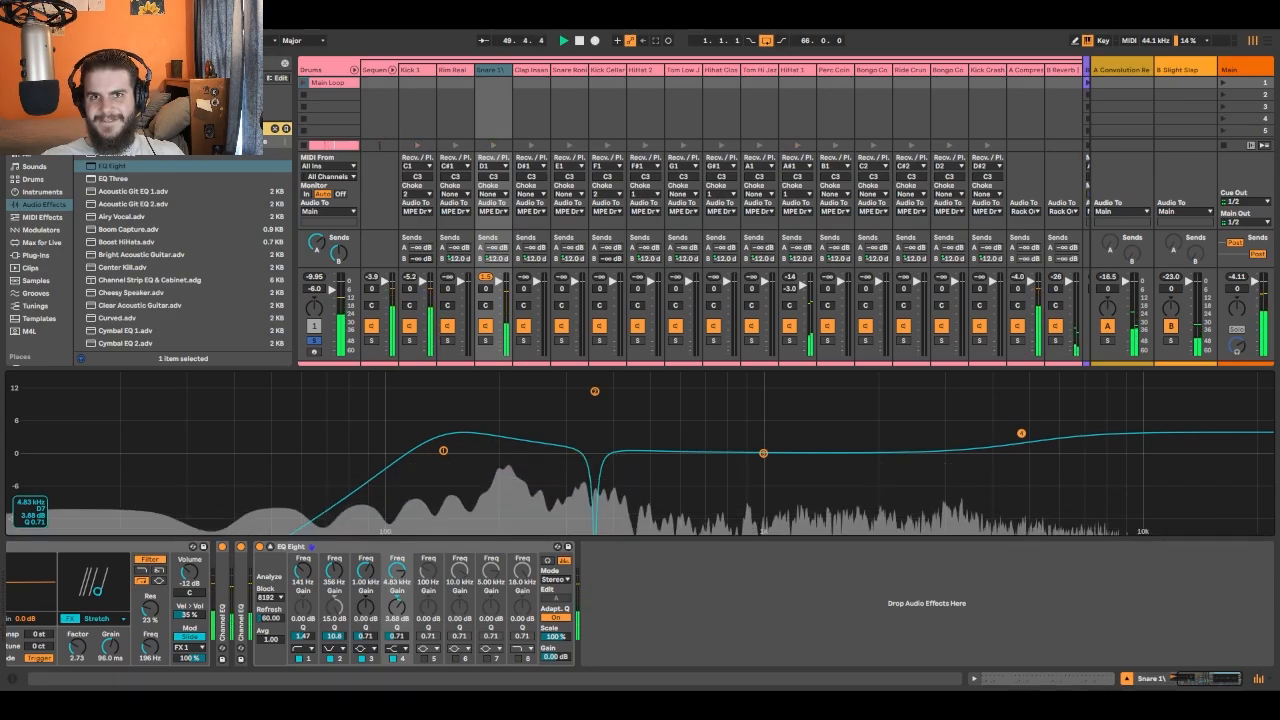
left_click_drag(1021, 433, 1020, 423)
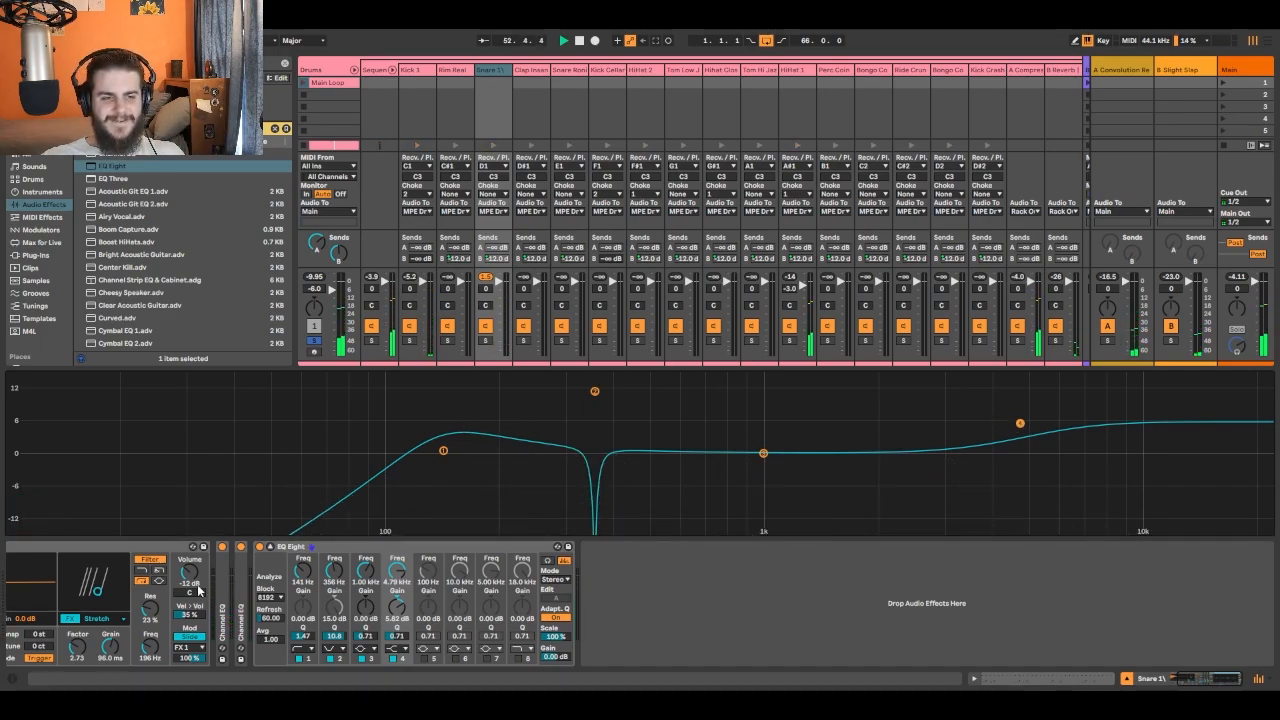
left_click(259, 547)
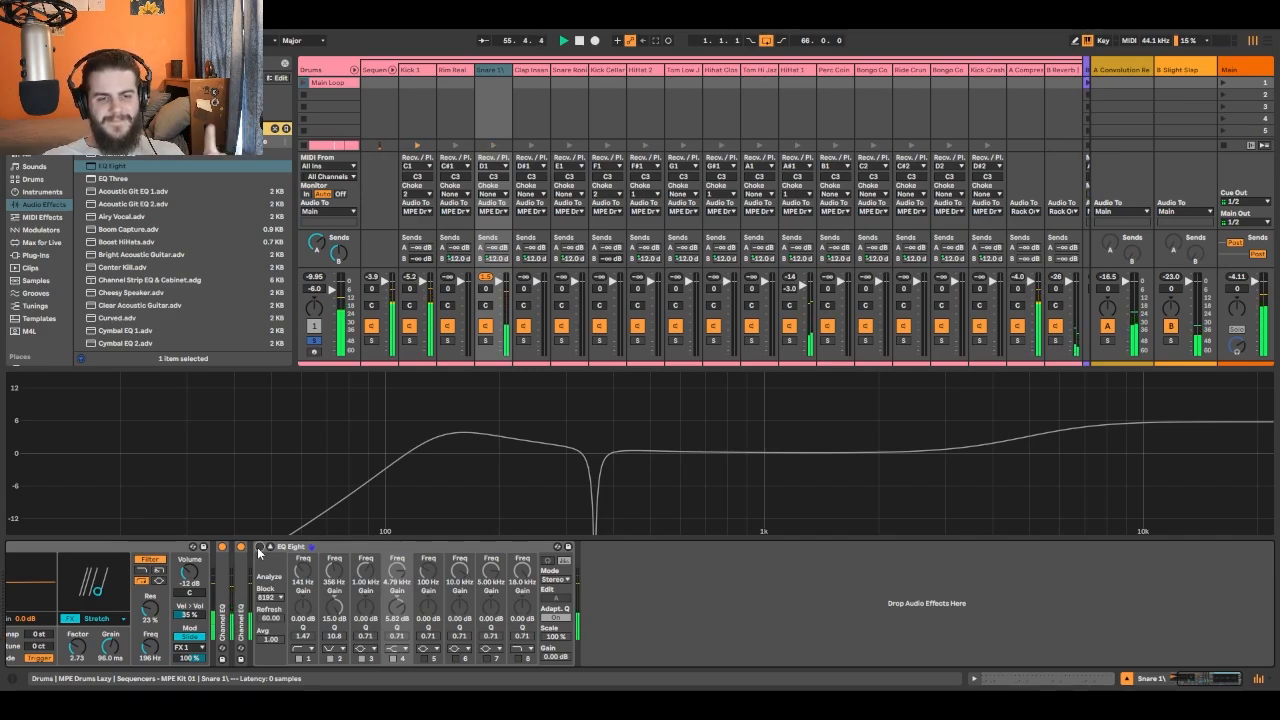
left_click(259, 547)
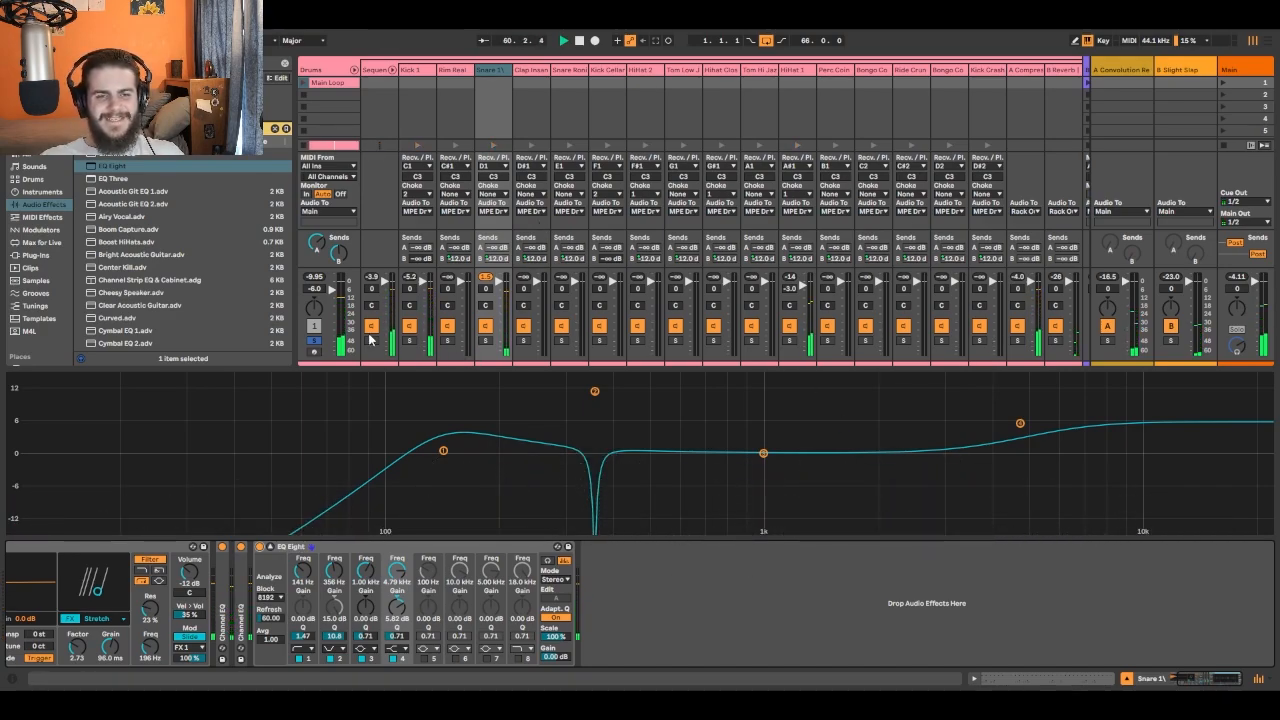
- Listen to the full mix from the start, check HiHat 2 soloed, and solo the Drums track again
left_click(315, 342)
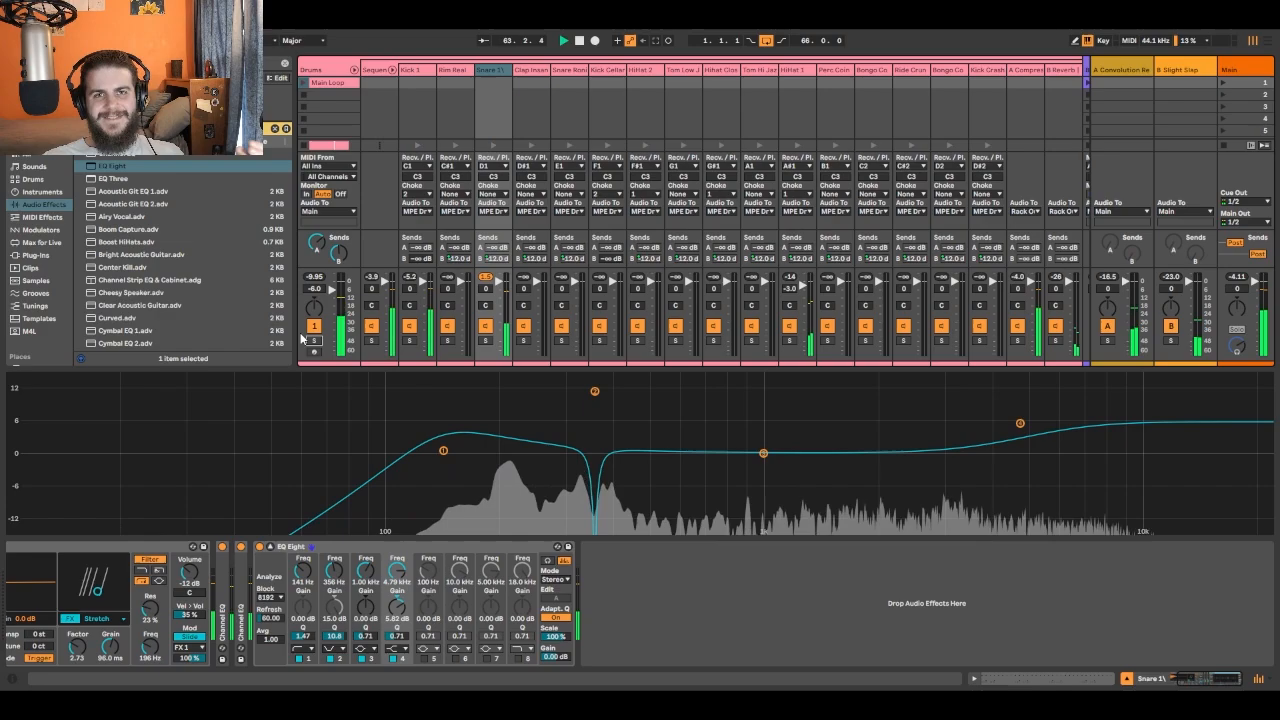
left_click(579, 41)
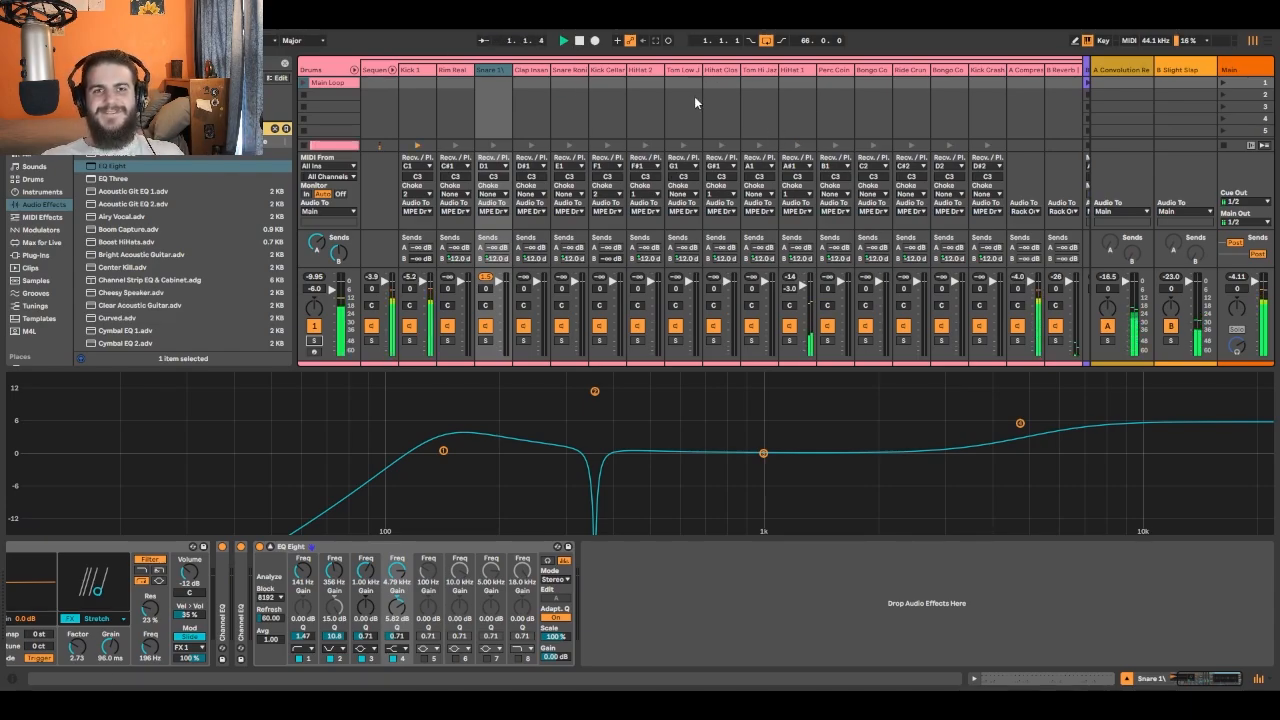
left_click(638, 334)
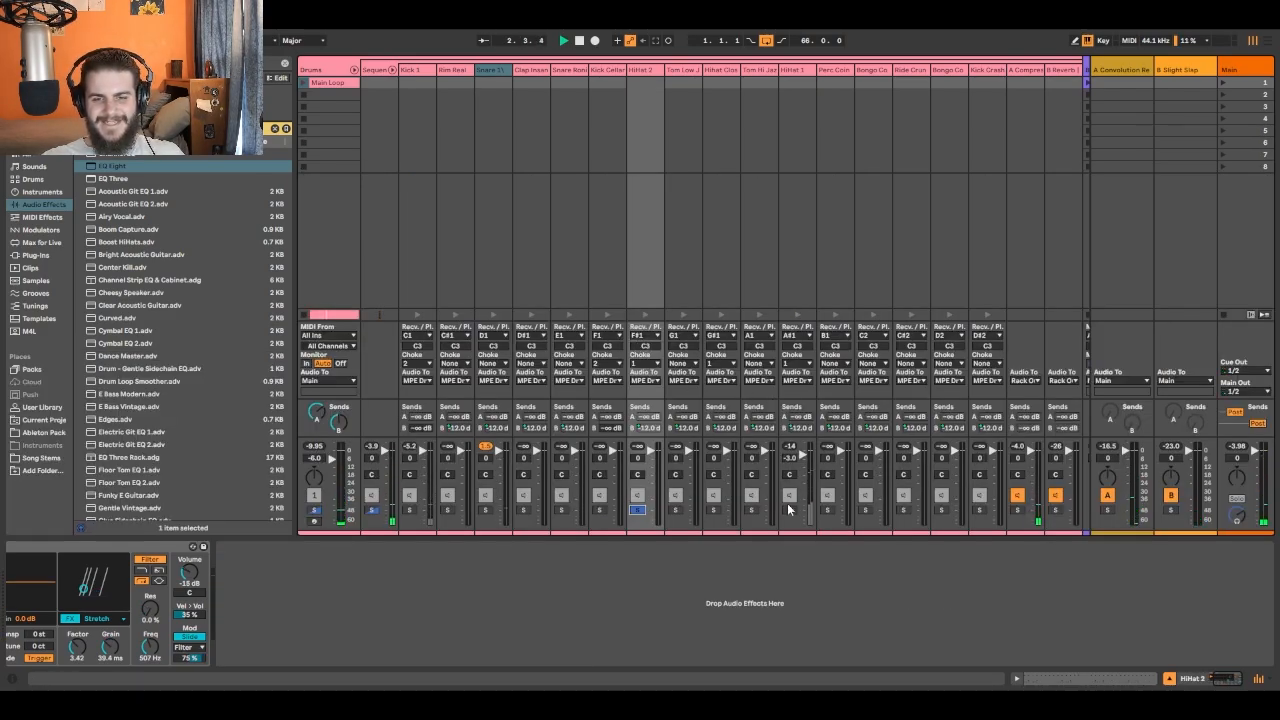
left_click(640, 509)
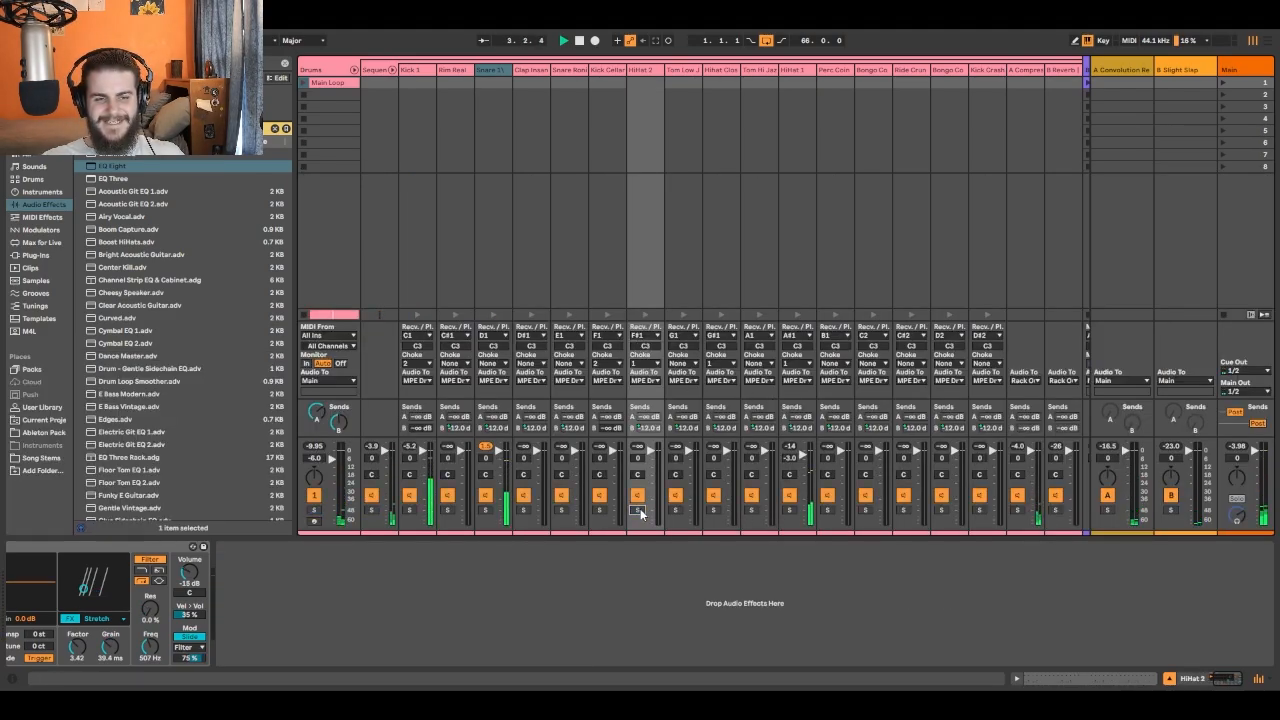
left_click(313, 512)
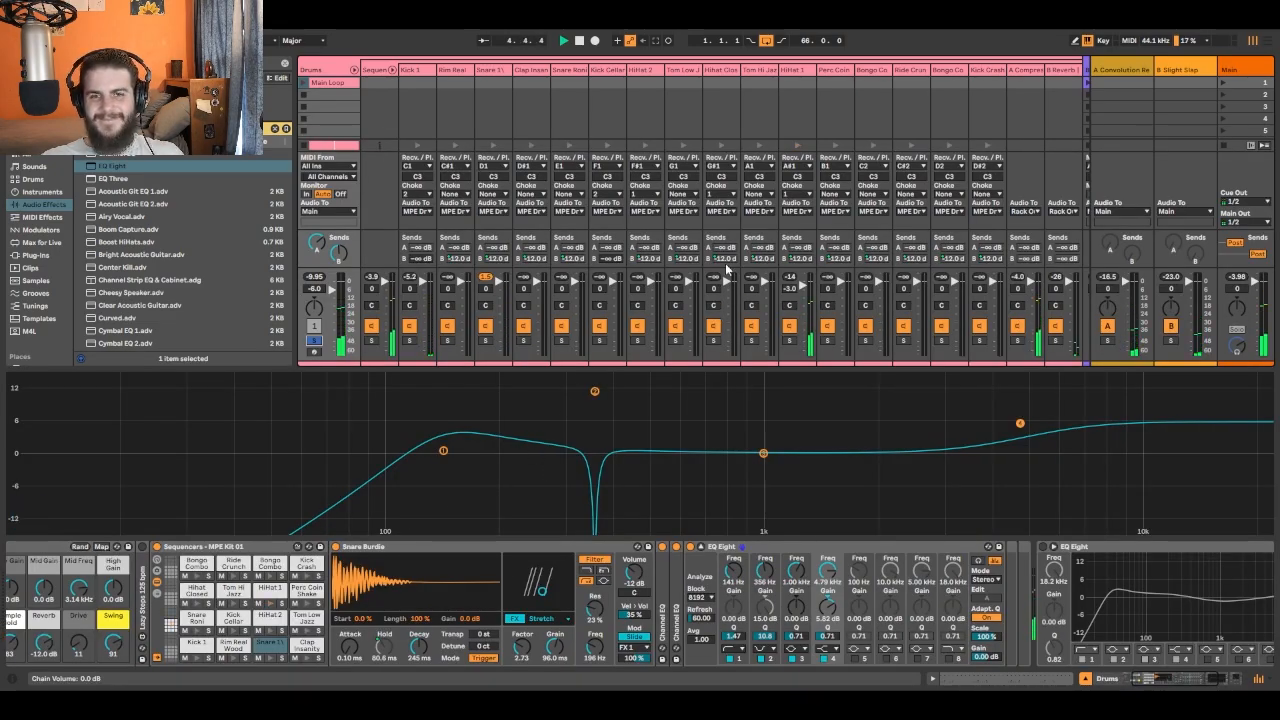
- Solo HiHat 1, add an EQ Eight to the end of its chain, and expand the EQ's frequency display
left_click(790, 340)
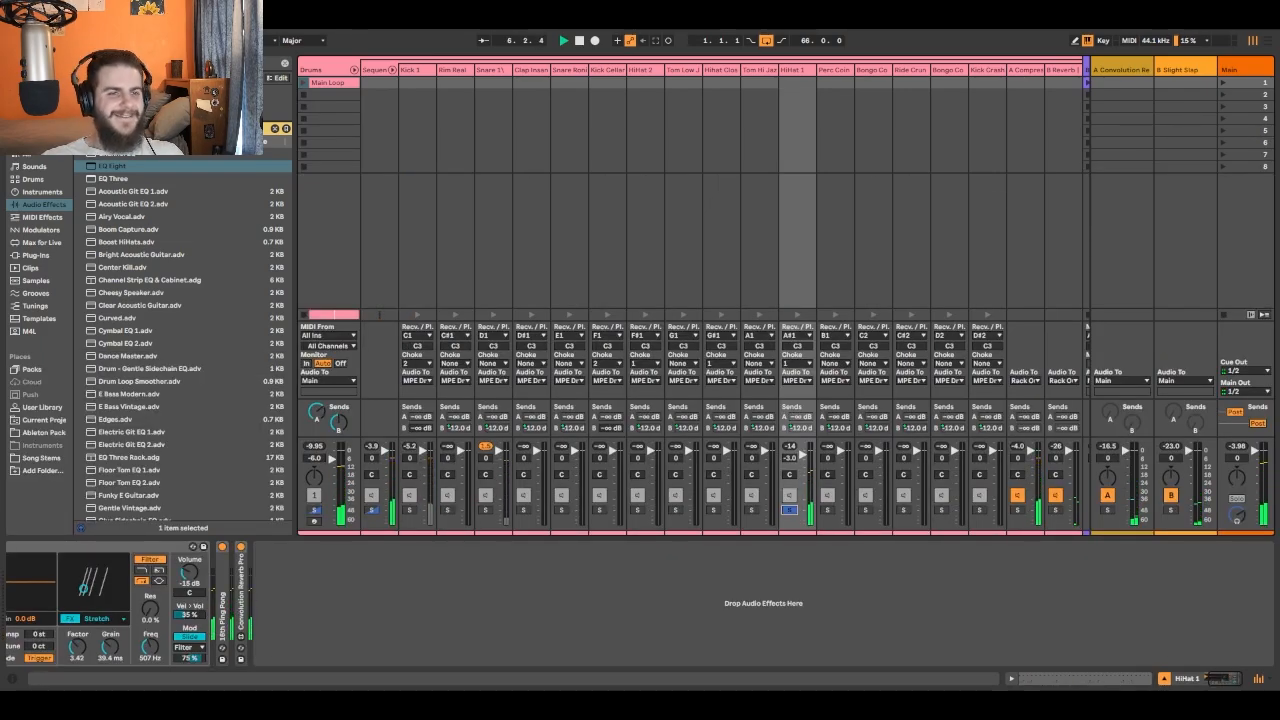
left_click_drag(118, 175, 268, 385)
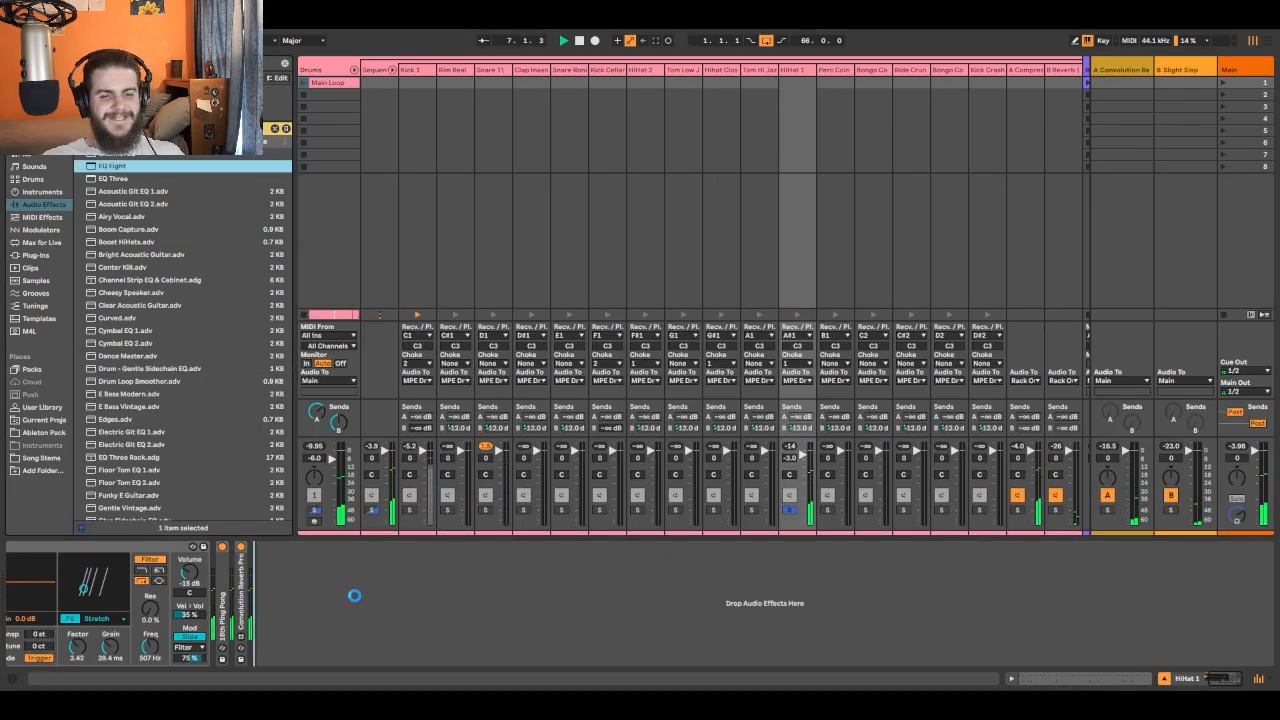
left_click_drag(354, 595, 350, 597)
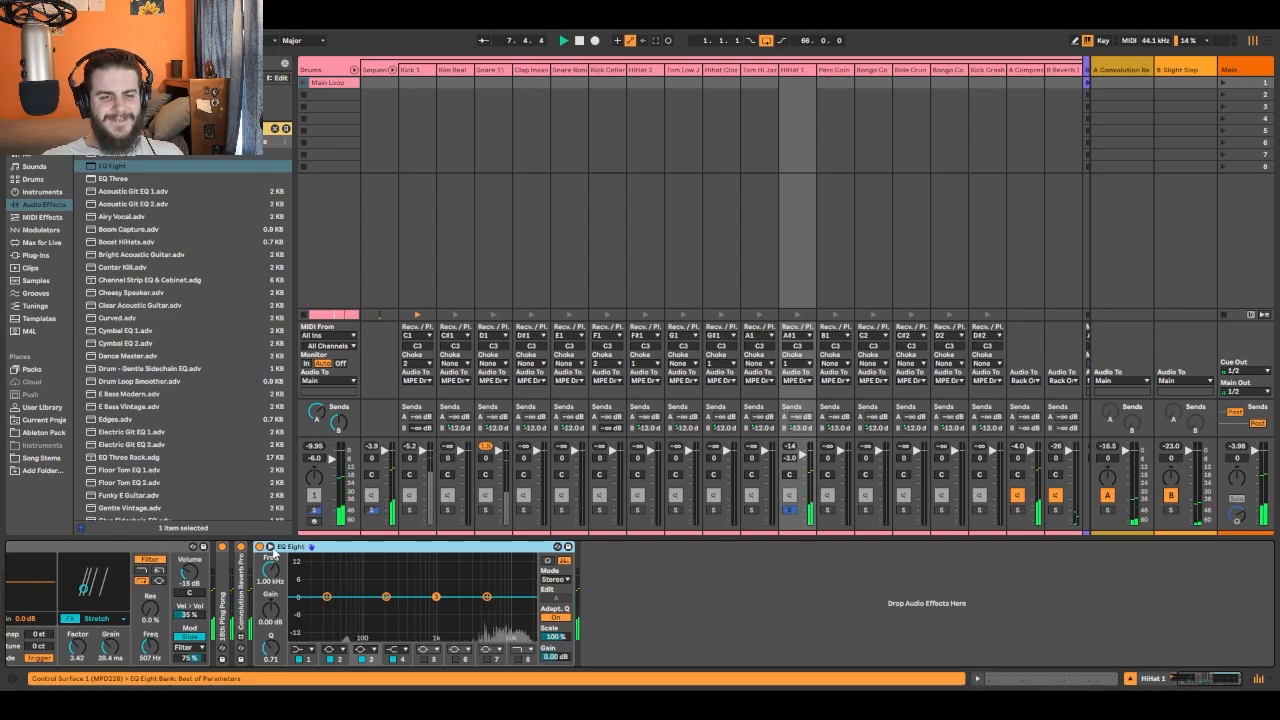
left_click(271, 548)
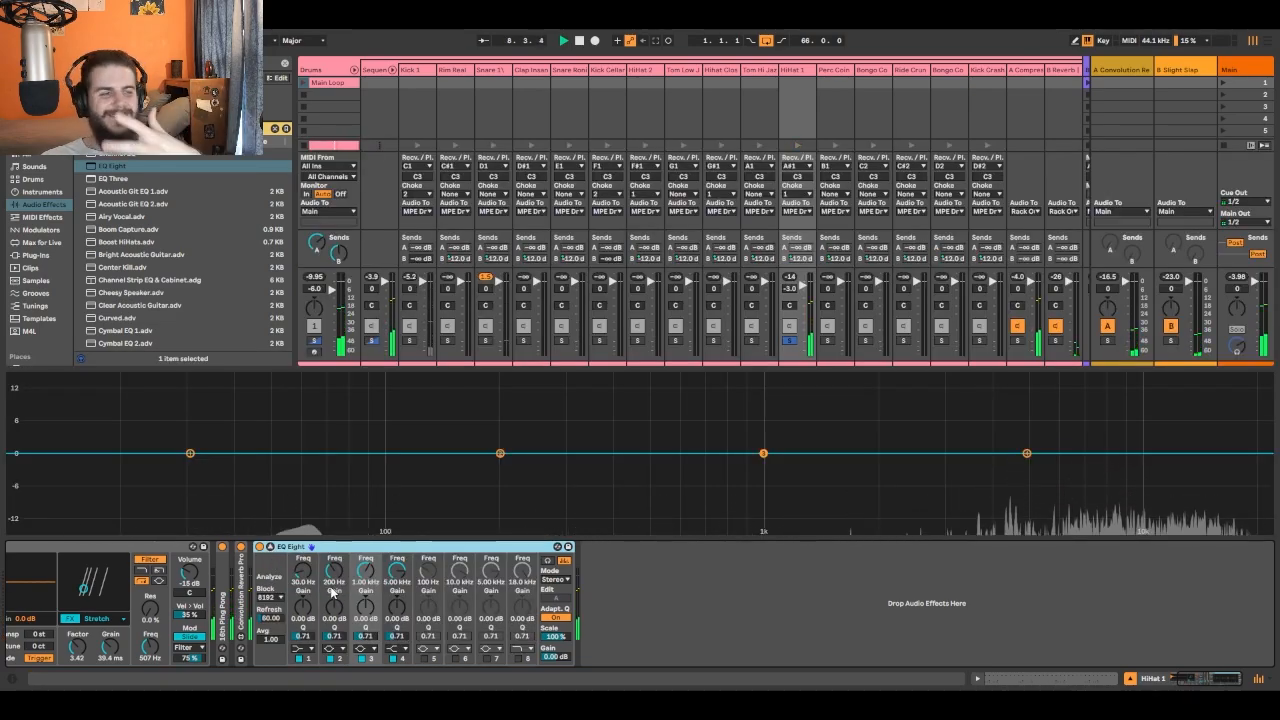
- Turn band 1 of the HiHat 1 EQ into a low cut at about 122 Hz, and move the solo back to the Drums track
left_click(305, 651)
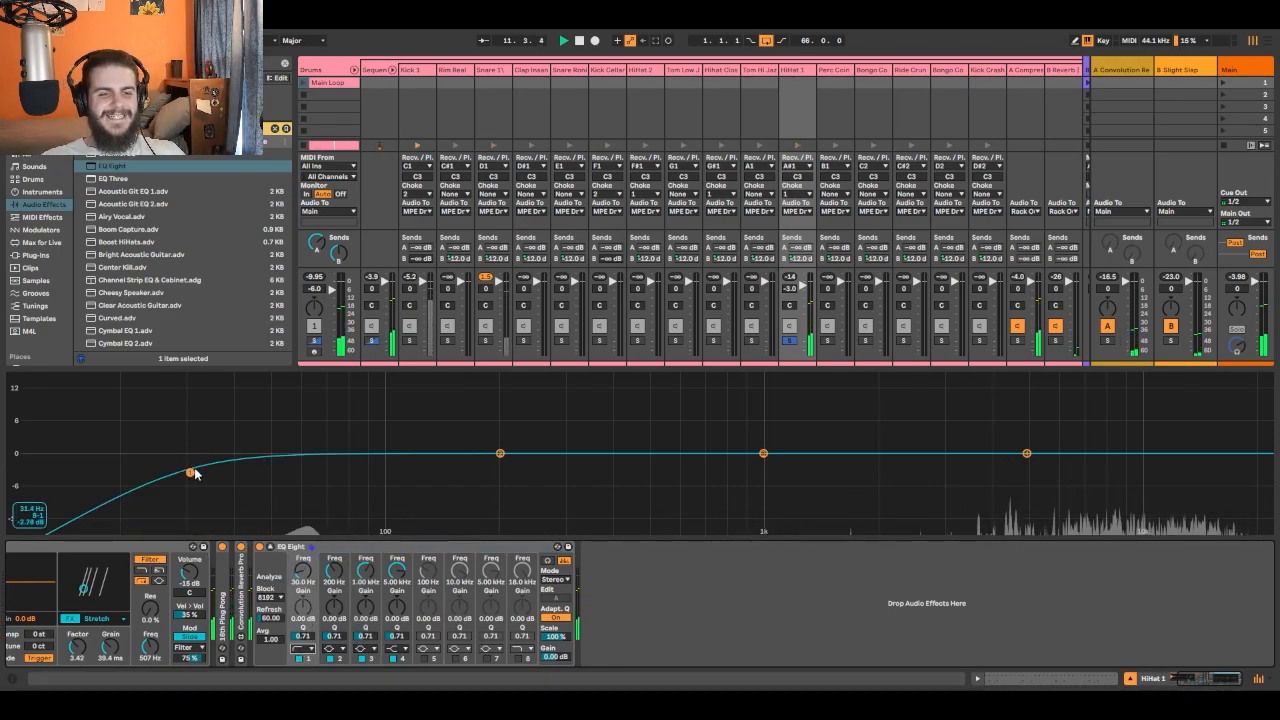
left_click_drag(193, 473, 418, 380)
left_click(789, 340)
left_click(314, 341)
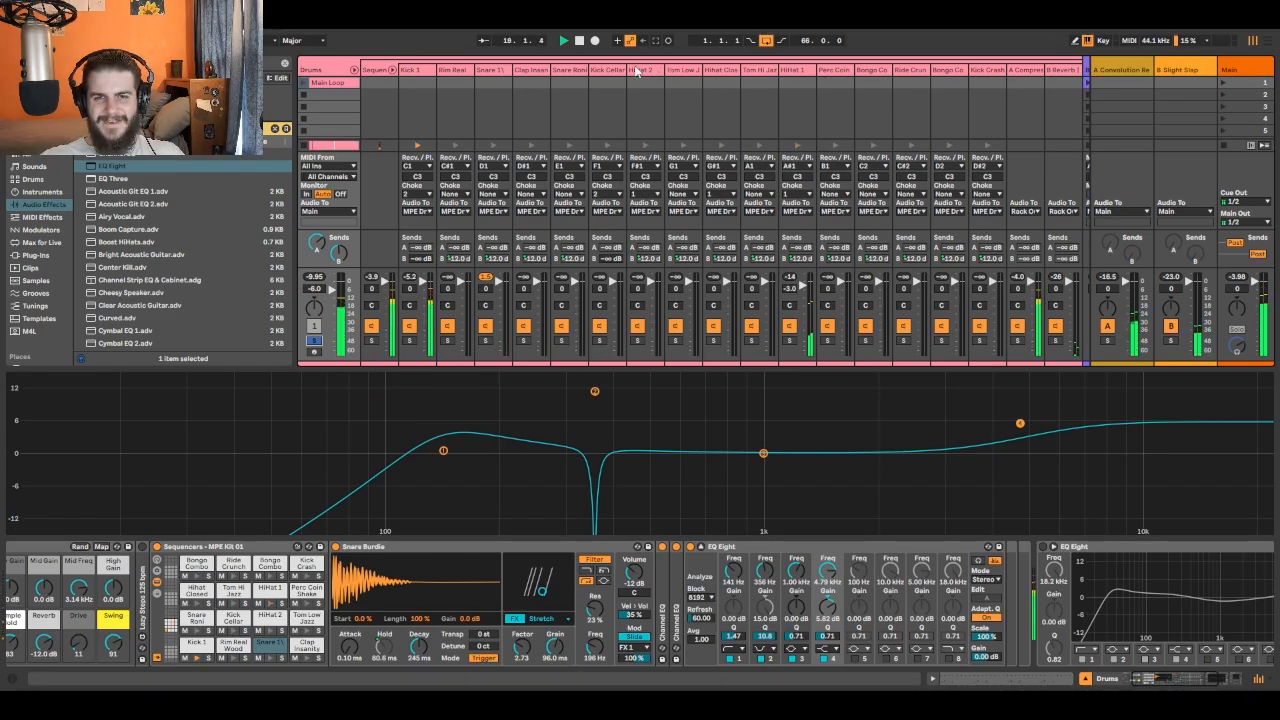
- Reopen the HiHat 1 EQ and readjust its band 1 low cut to about 132 Hz with Q 1.10
left_click(636, 68)
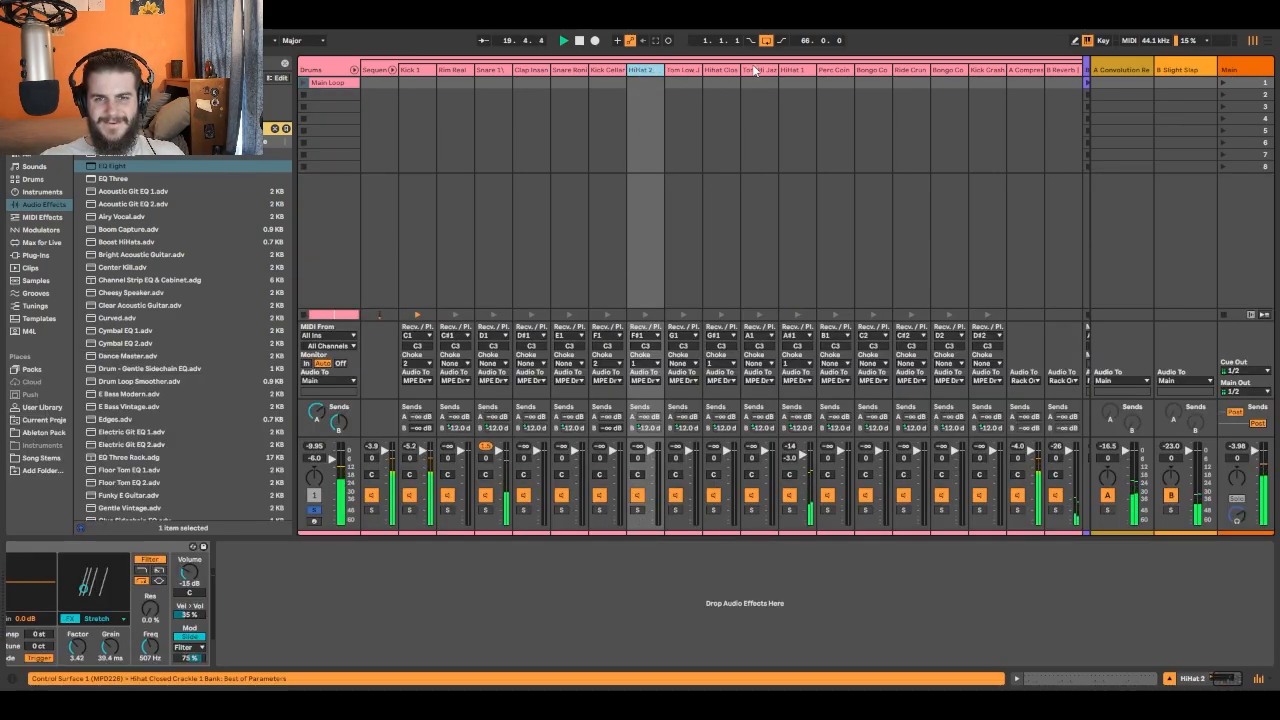
left_click(791, 70)
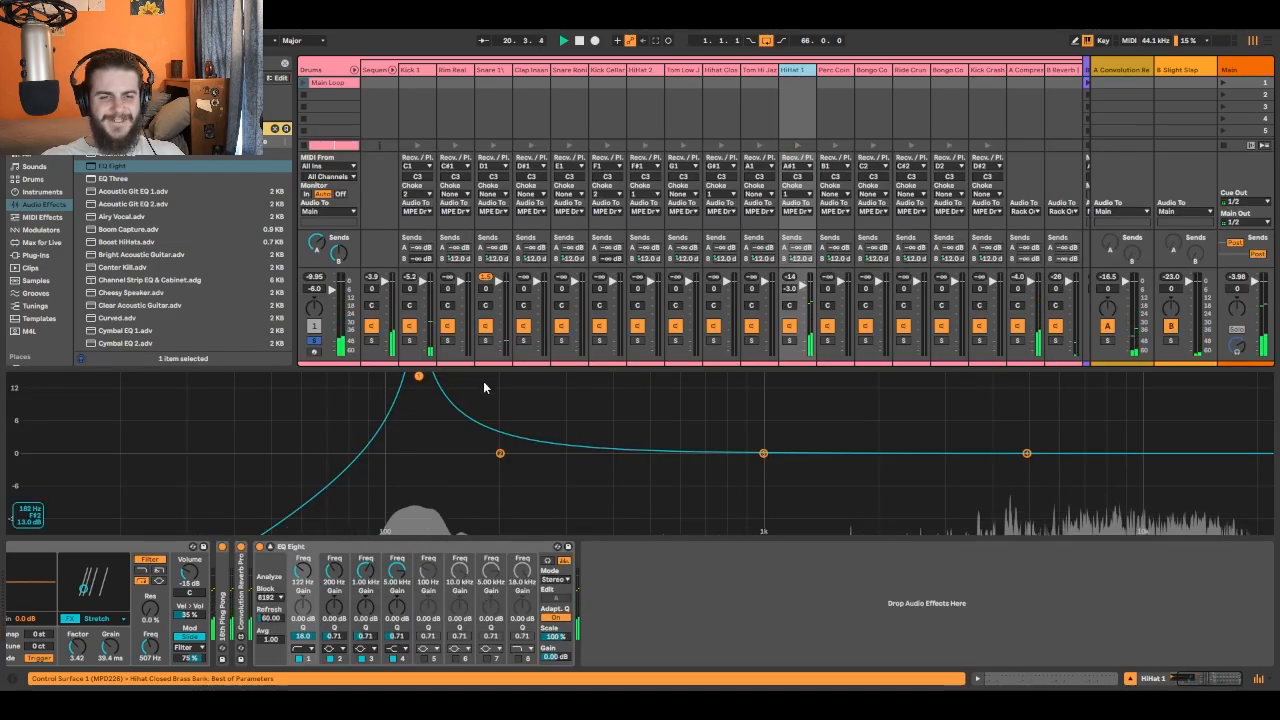
left_click_drag(420, 383, 637, 376)
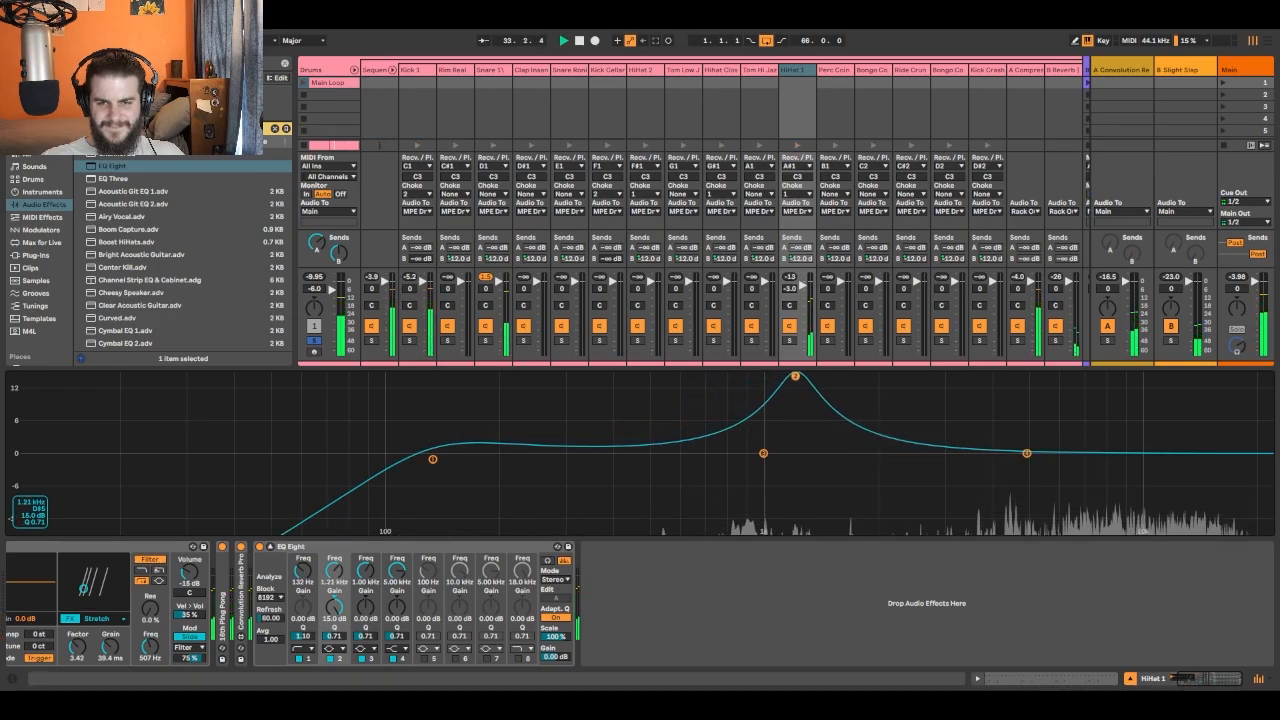
- Sweep band 2 of the HiHat 1 EQ and set it to a narrow cut of about 3.10 dB at 902 Hz with Q 11.1
left_click_drag(824, 376, 1021, 398)
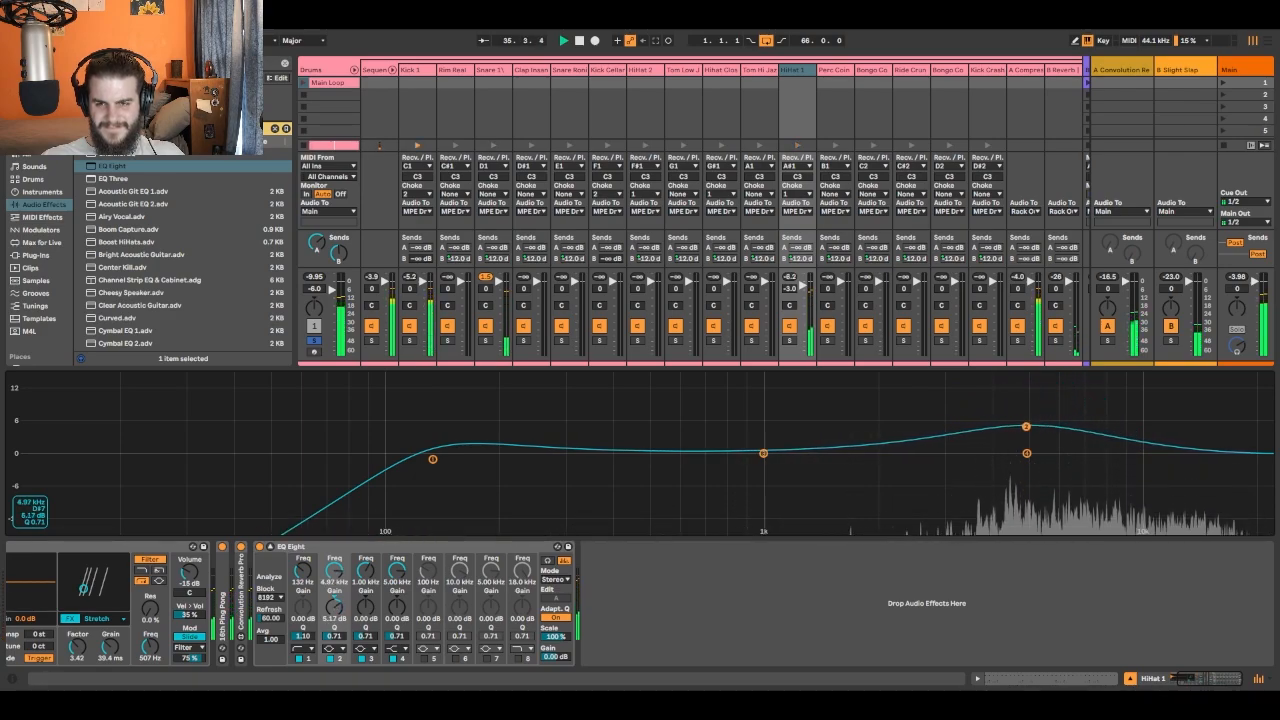
left_click_drag(989, 447, 747, 467)
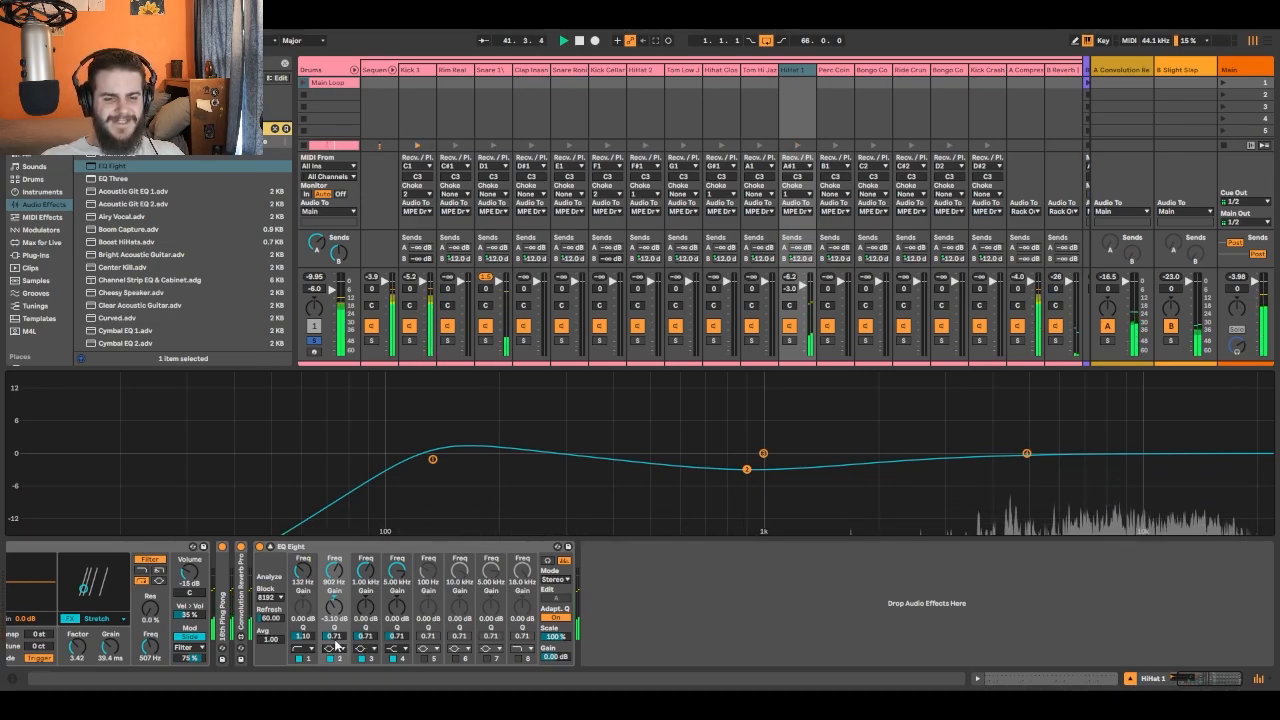
left_click_drag(336, 641, 336, 516)
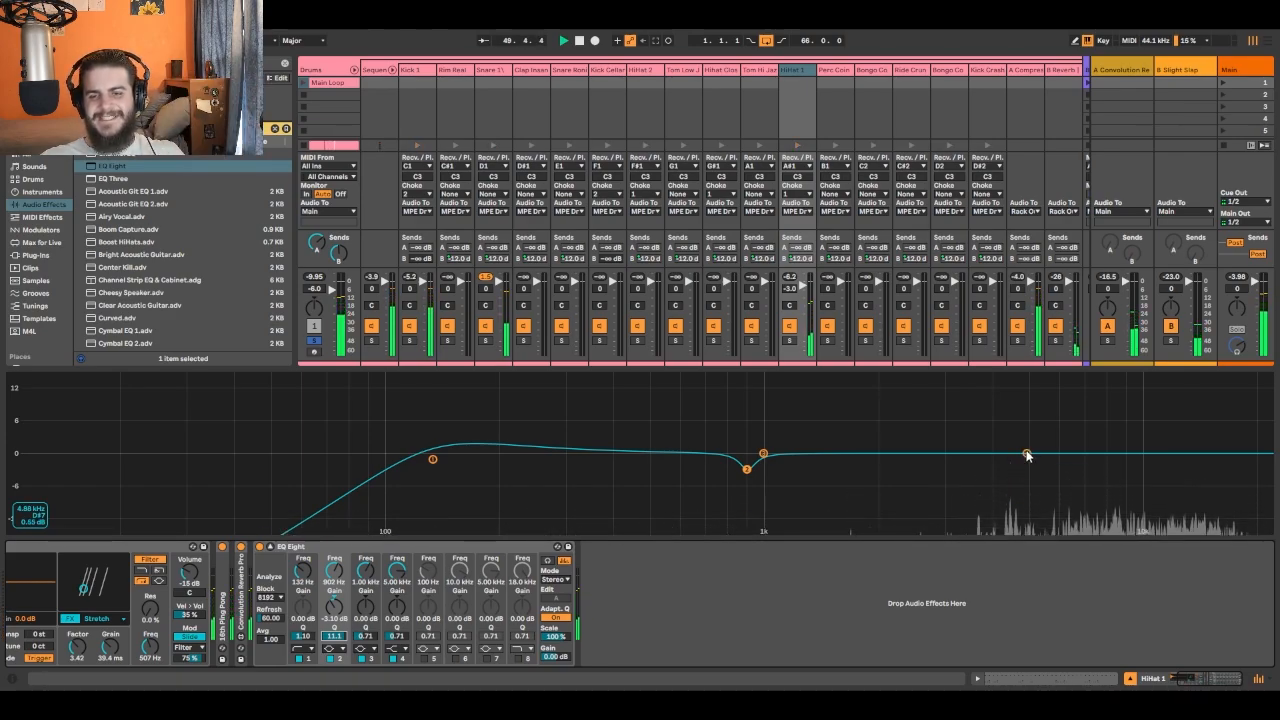
- Raise the HiHat 1 EQ's band 4 high shelf about 4.01 dB at 5.12 kHz and enable a band 8 high cut at 17.5 kHz with Q 0.49
left_click_drag(1027, 455, 1030, 433)
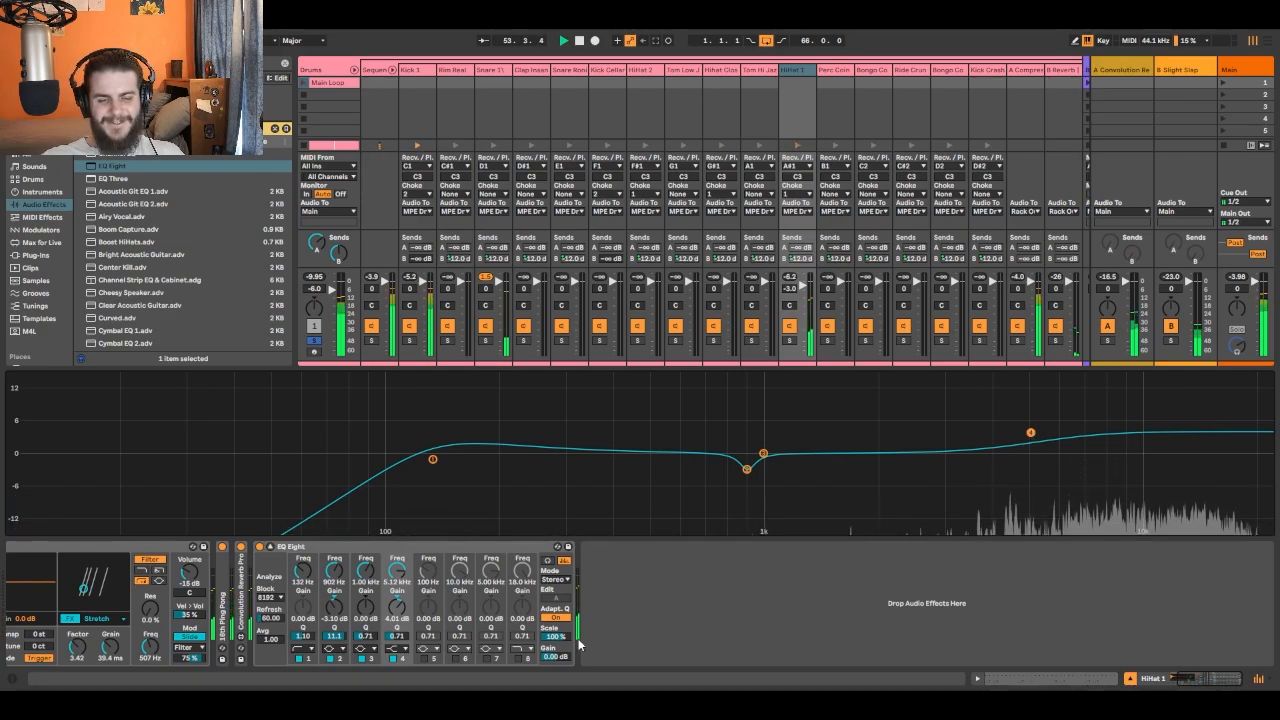
left_click(522, 657)
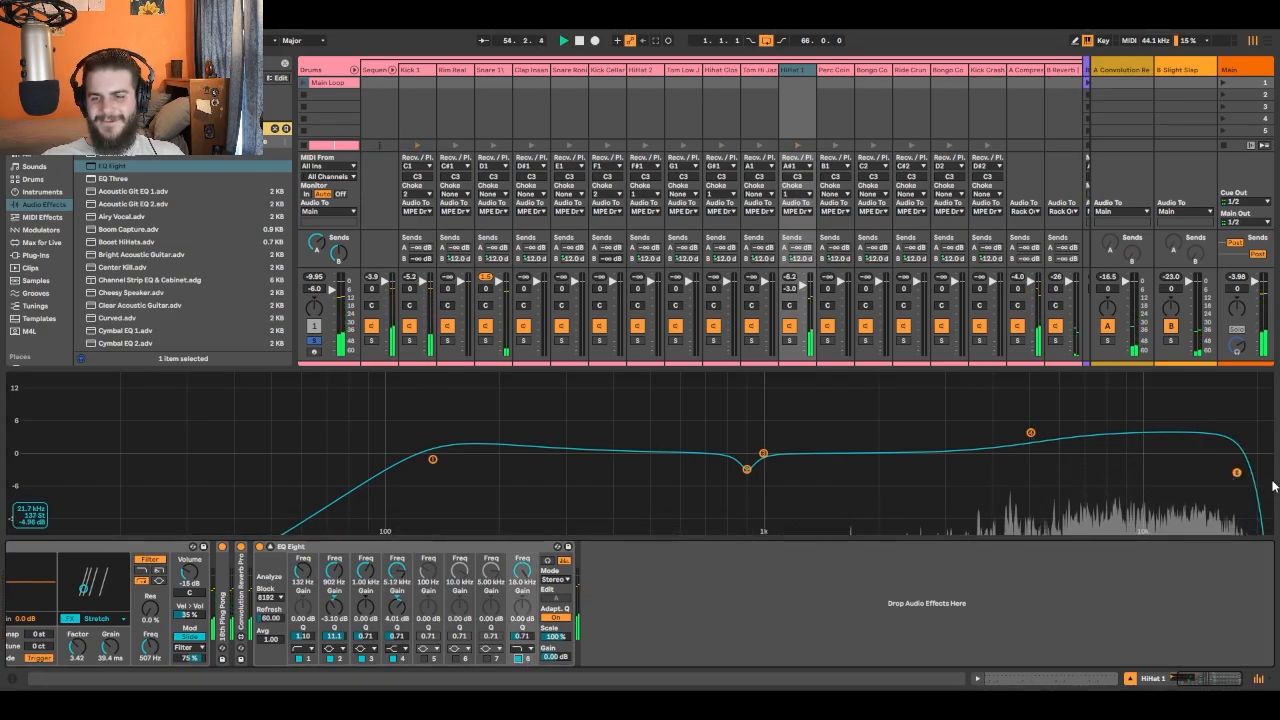
left_click_drag(1236, 472, 1193, 468)
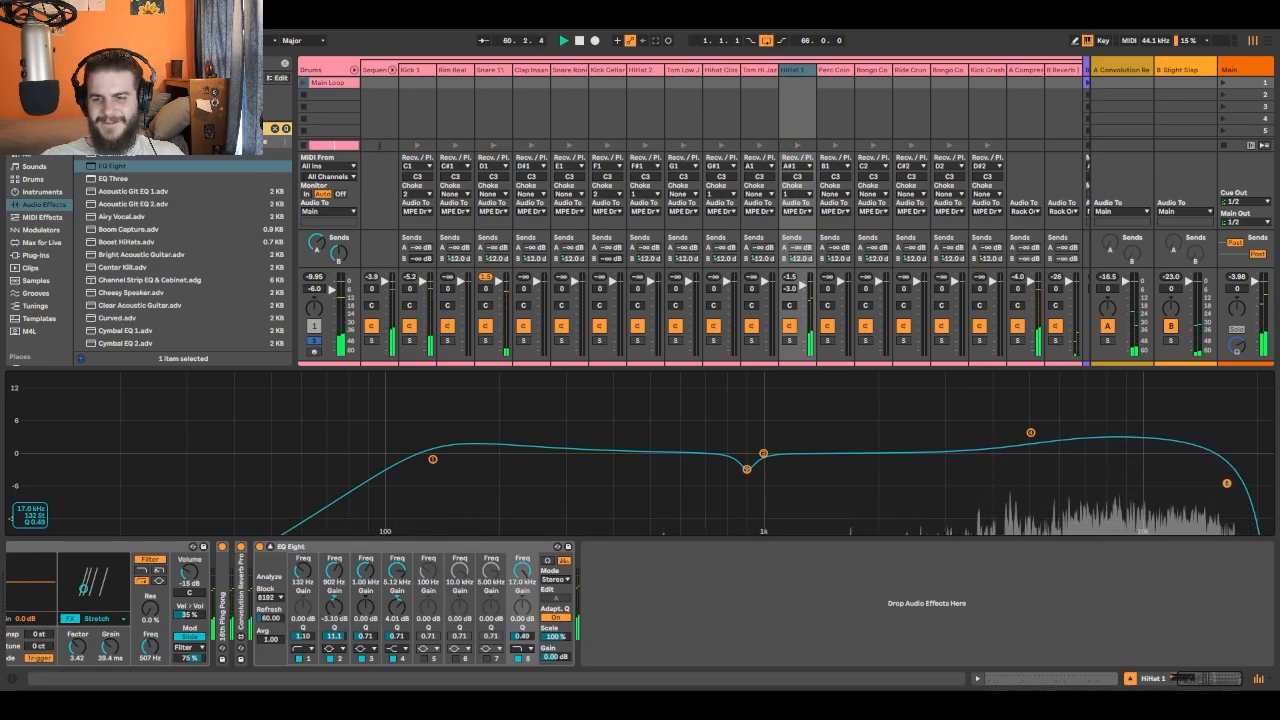
- Compare the HiHat 1 sound with its EQ Eight bypassed and active, leaving the EQ on
left_click(259, 547)
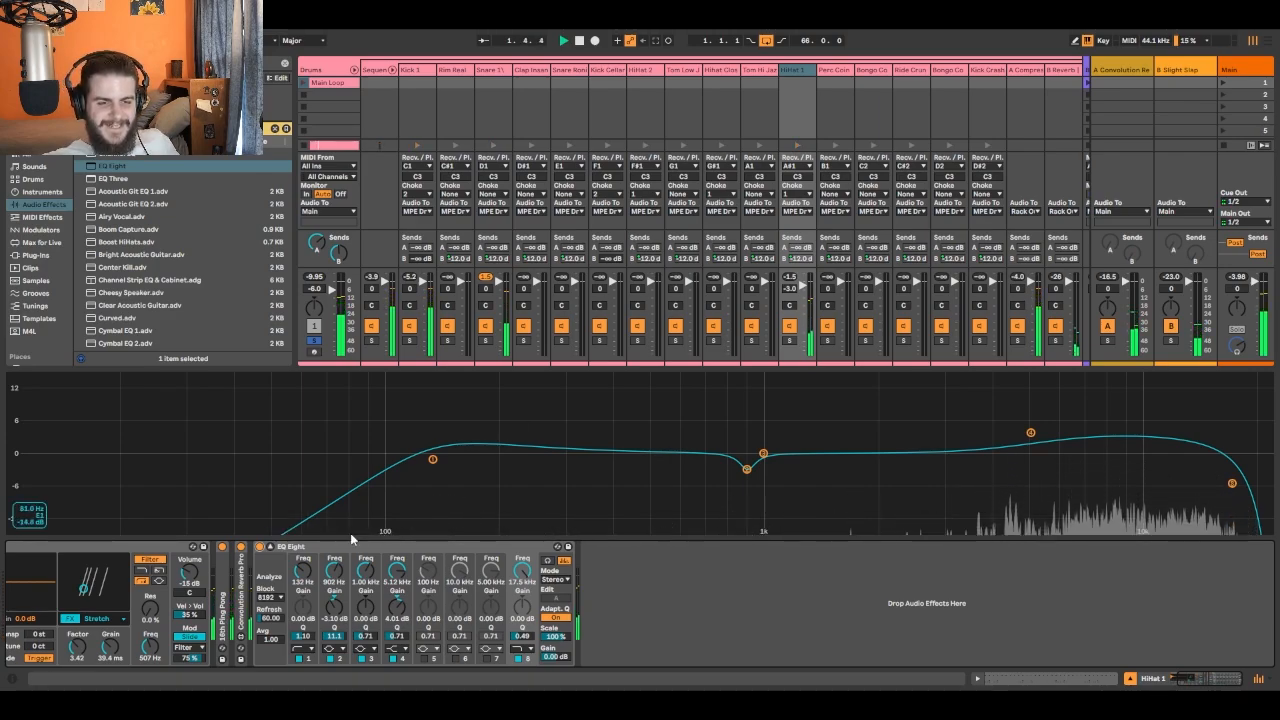
left_click(259, 547)
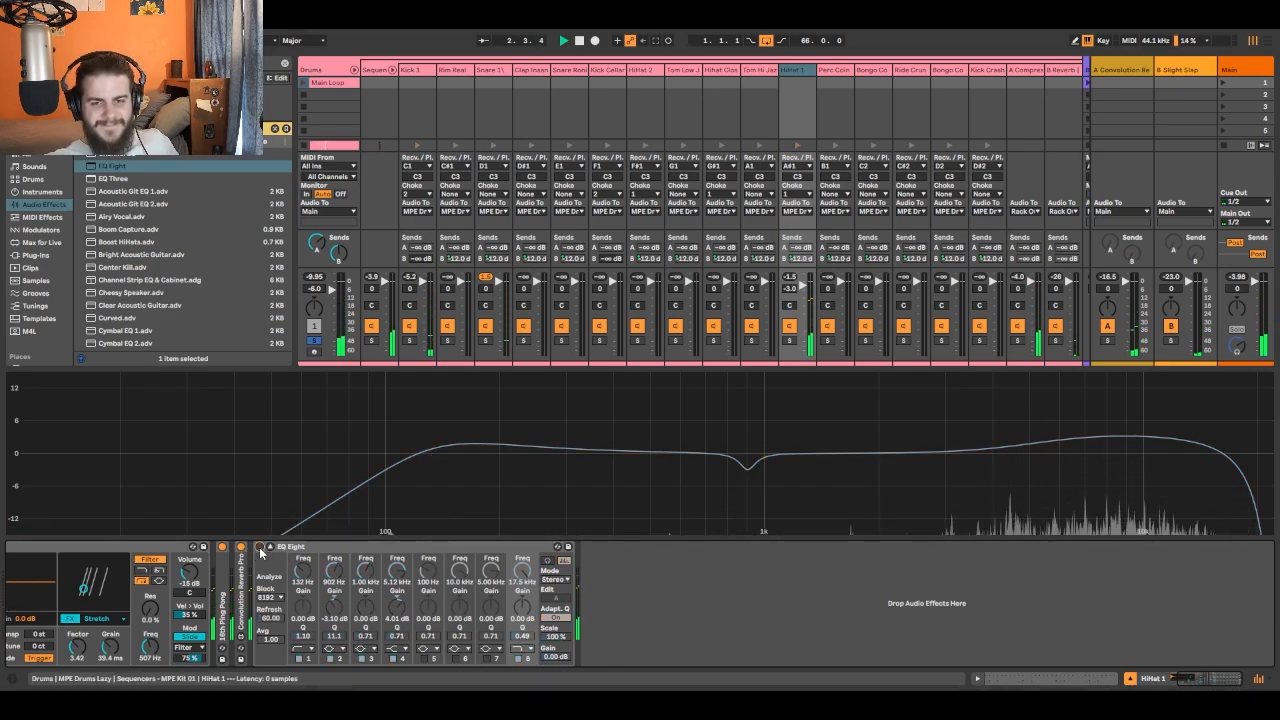
left_click(259, 547)
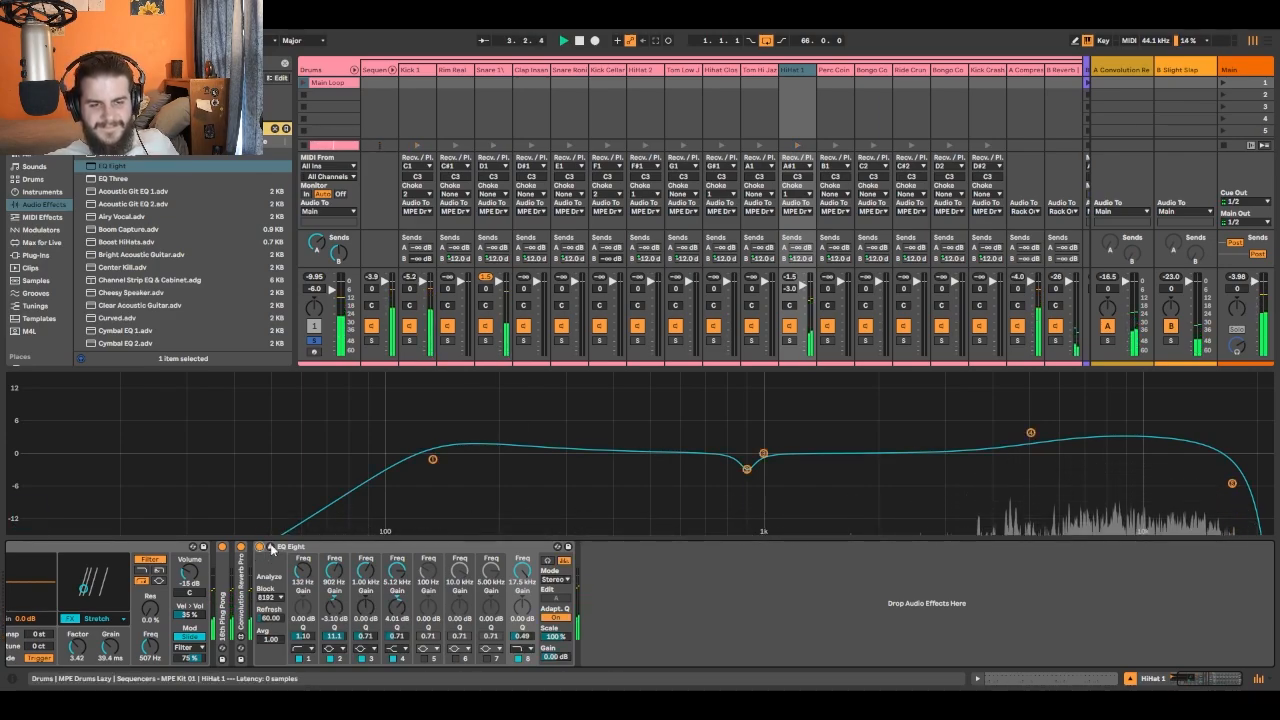
- Return the Drums track to active and unsoloed, and collapse its drum chains and the expanded HiHat 1 EQ display
left_click(313, 326)
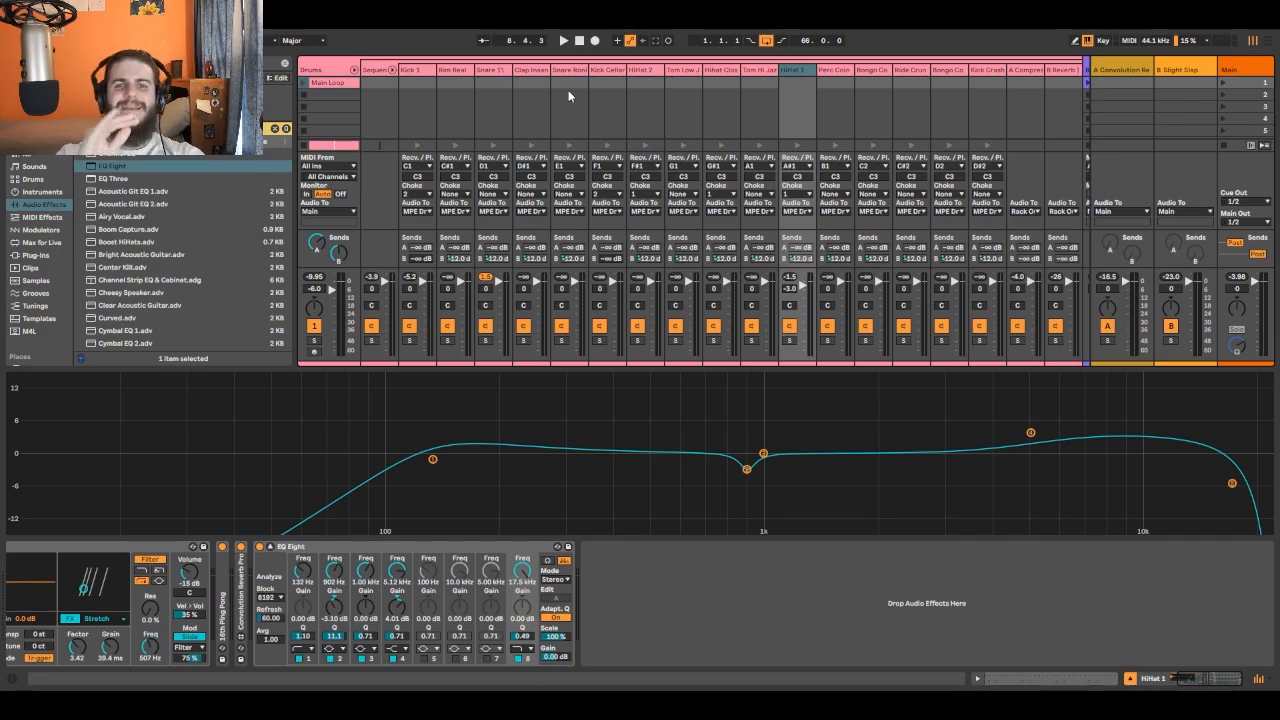
left_click(394, 69)
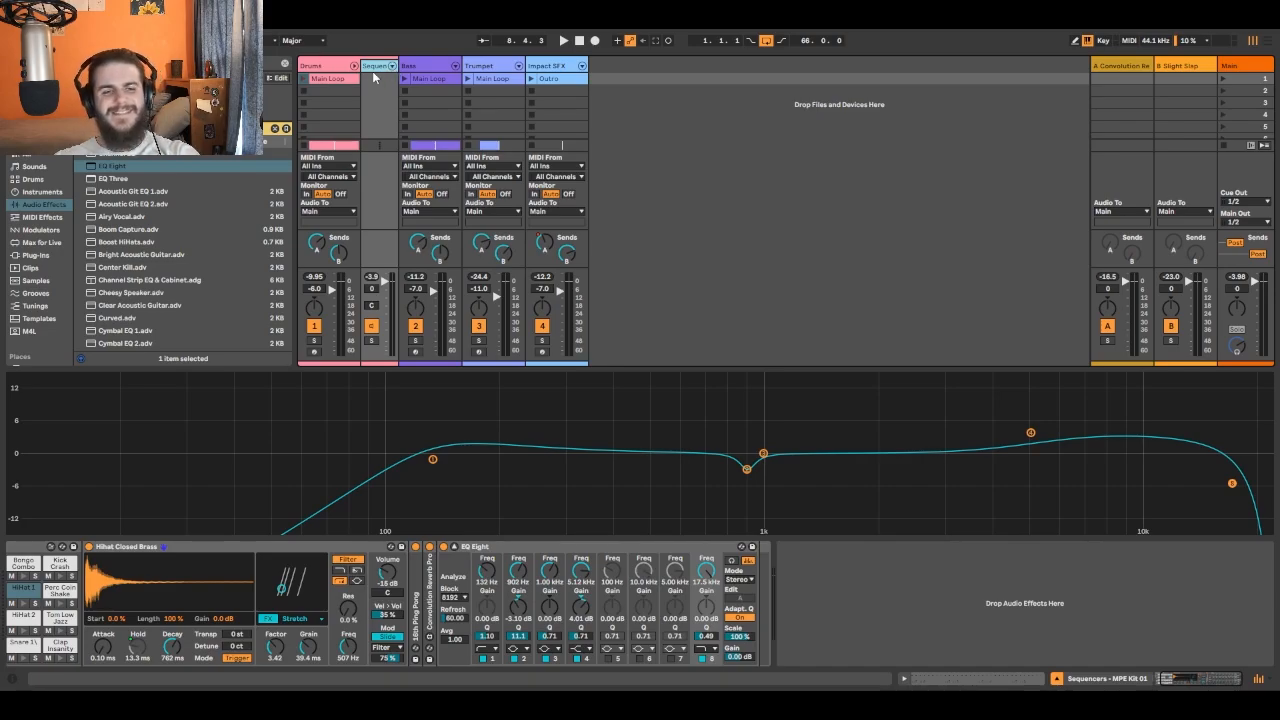
left_click(455, 564)
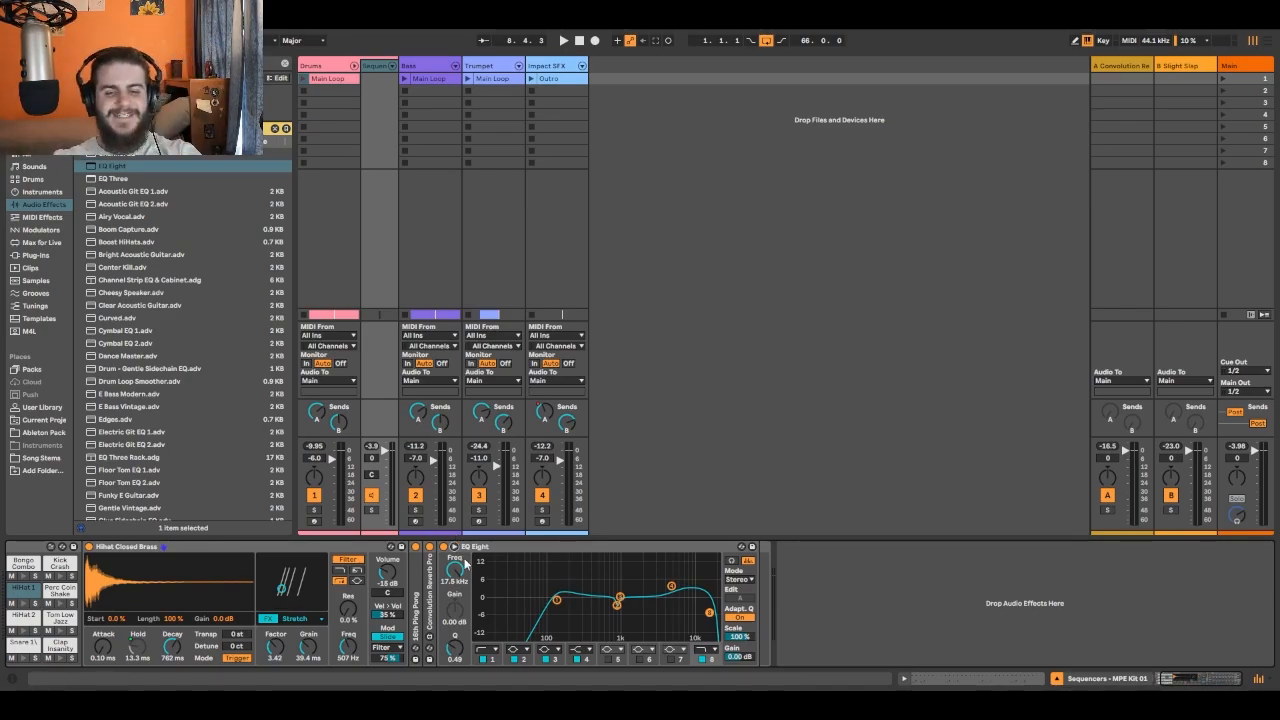
left_click(353, 66)
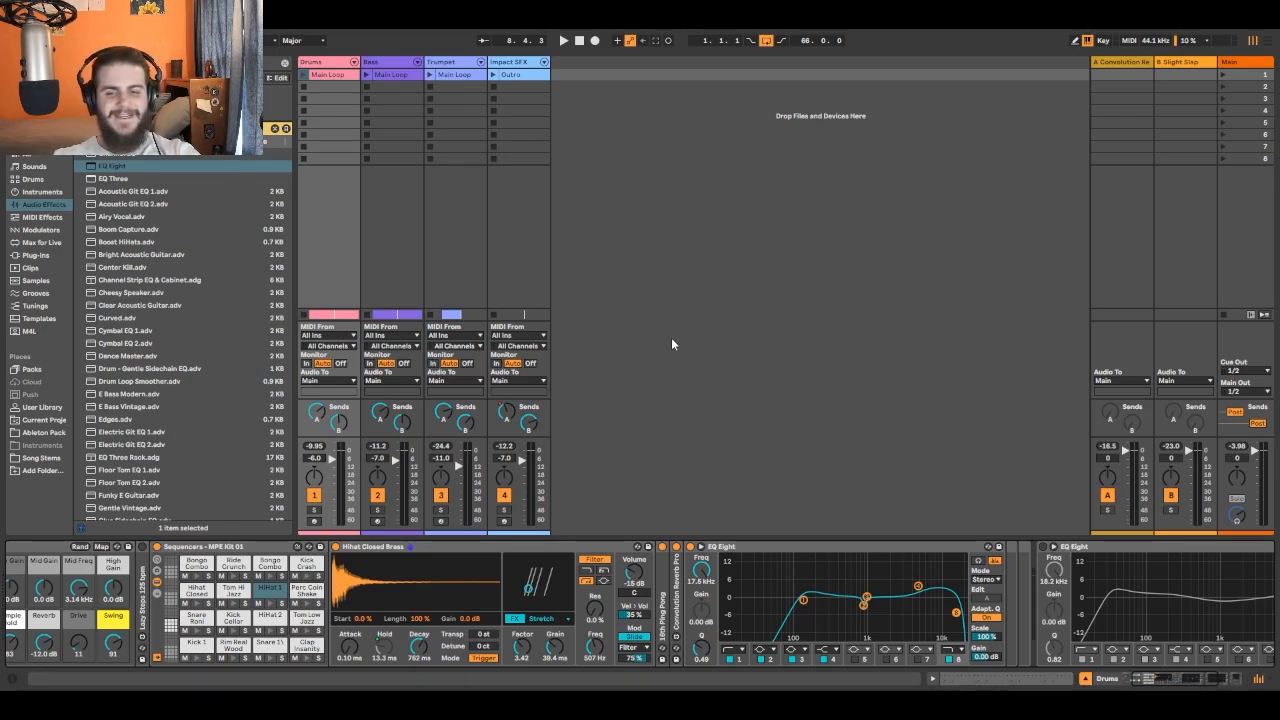
- Turn off the existing EQ Eight on the Bass track and check the Trumpet track's devices before returning to Bass
left_click(397, 64)
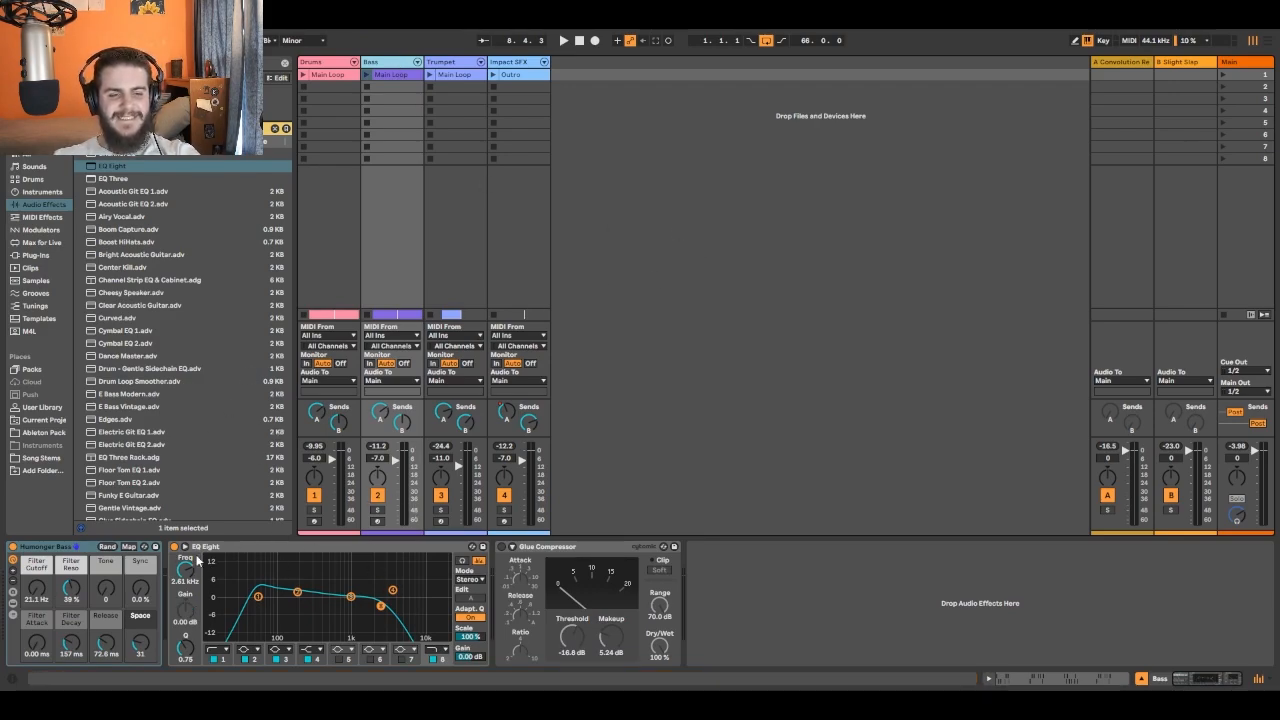
left_click(174, 547)
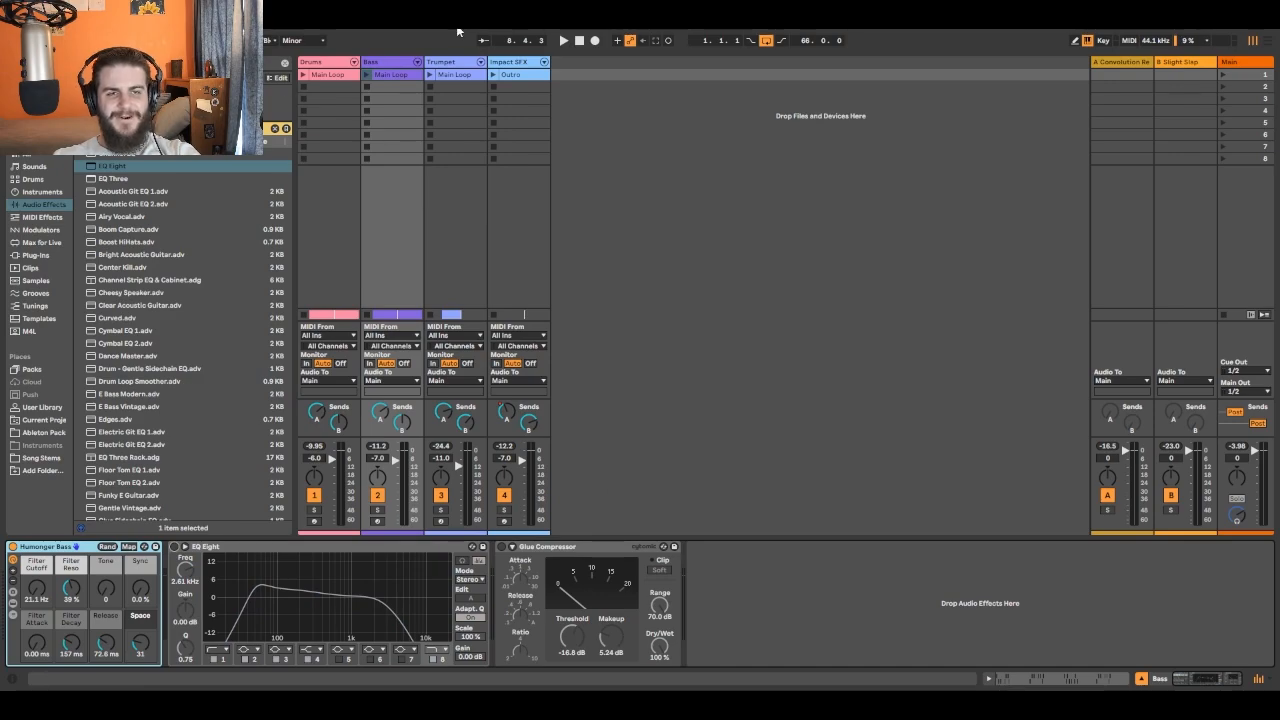
left_click(318, 65)
left_click(457, 178)
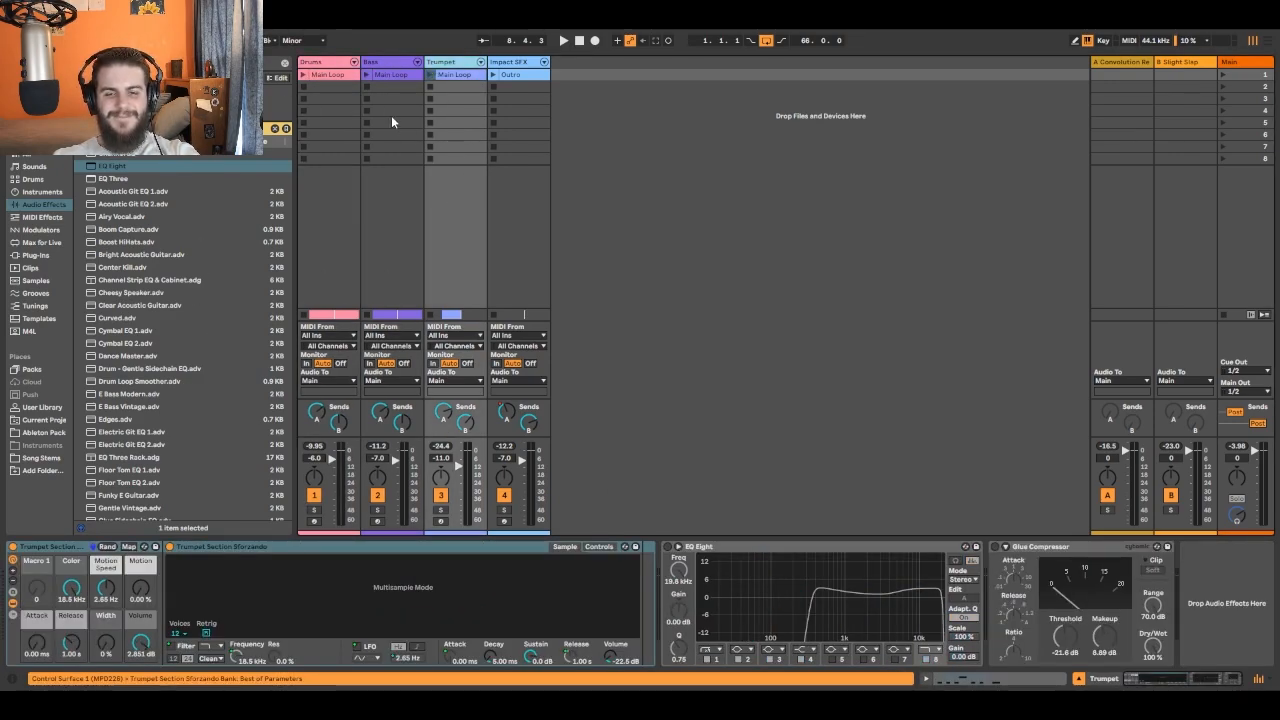
left_click(393, 62)
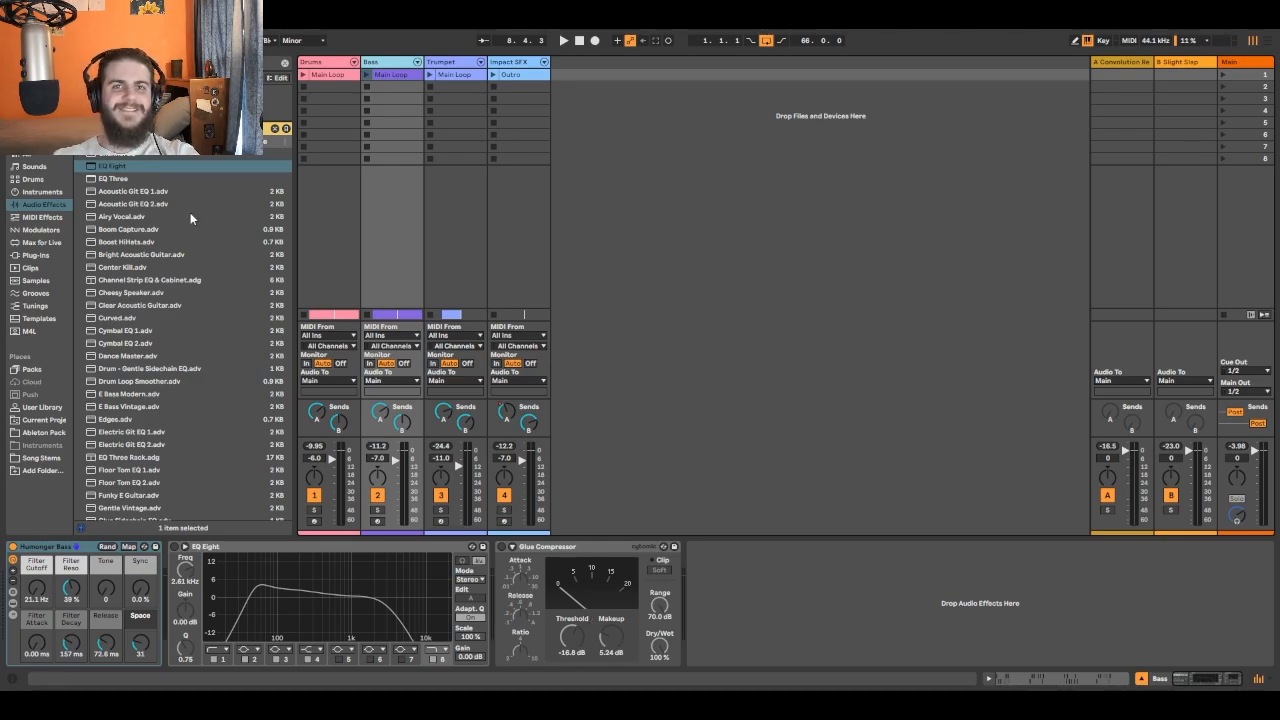
- Add a new EQ Eight at the end of the Bass chain with band 1 as a gentle low cut, and expand its display
left_click_drag(111, 167, 760, 663)
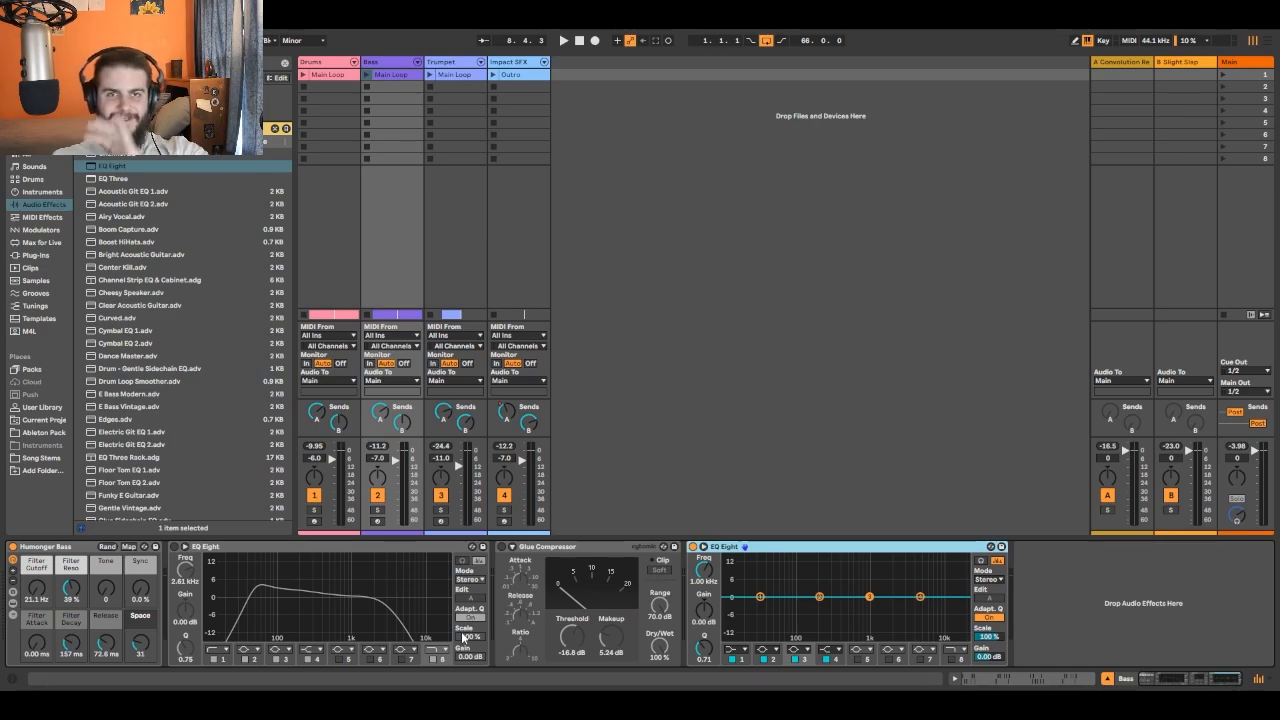
left_click(742, 650)
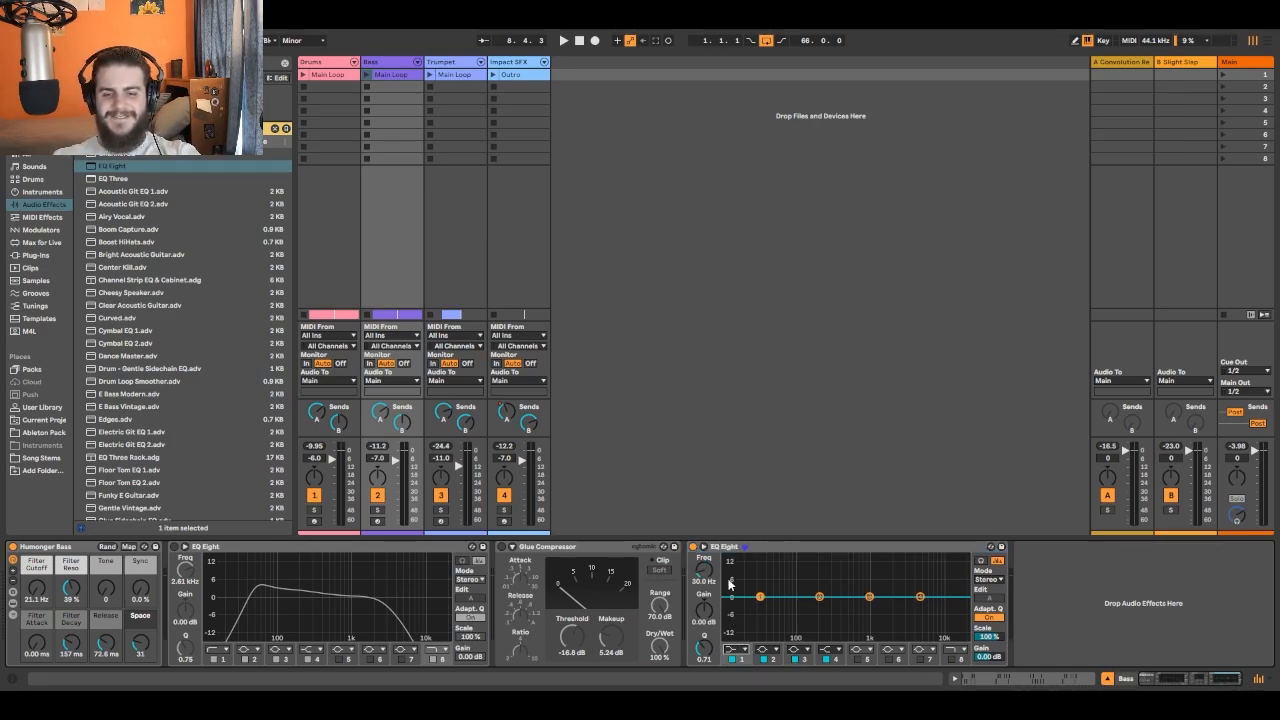
left_click(746, 547)
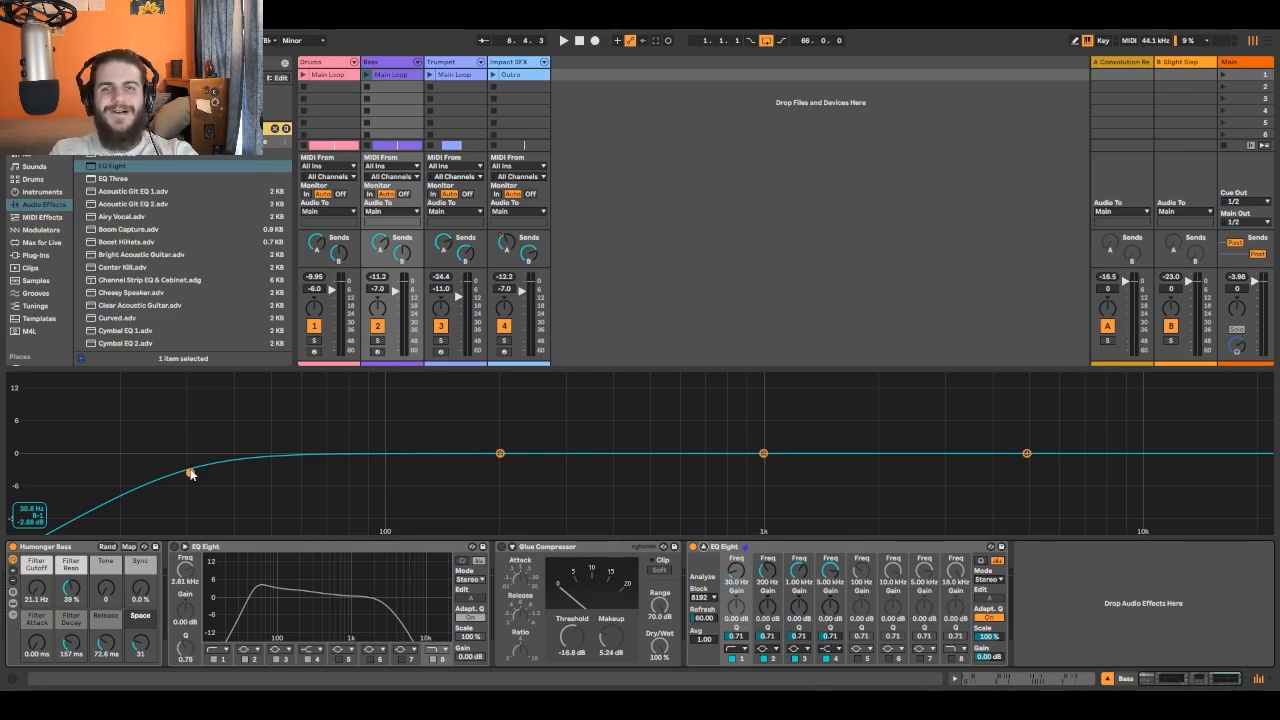
- Sweep band 1 of the new Bass EQ during playback and set it to a steep low cut at about 86.7 Hz with Q 1.17
left_click_drag(191, 474, 217, 425)
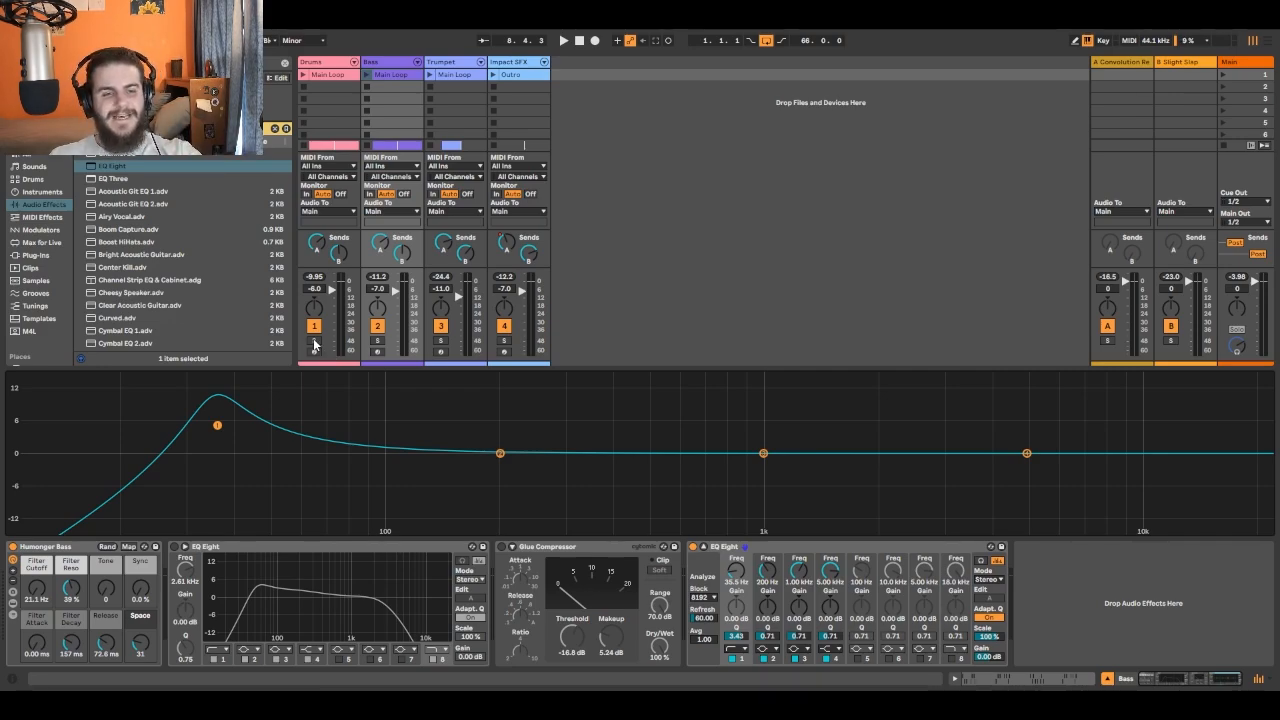
left_click(563, 41)
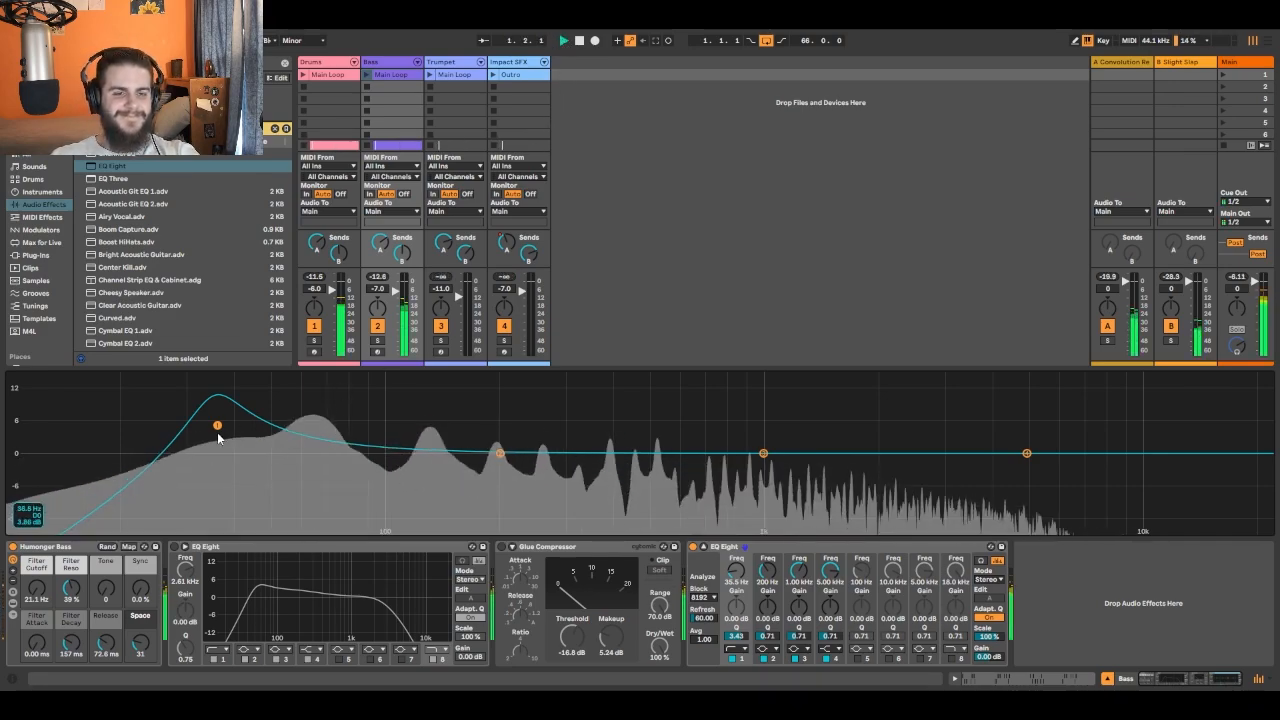
left_click_drag(217, 425, 393, 448)
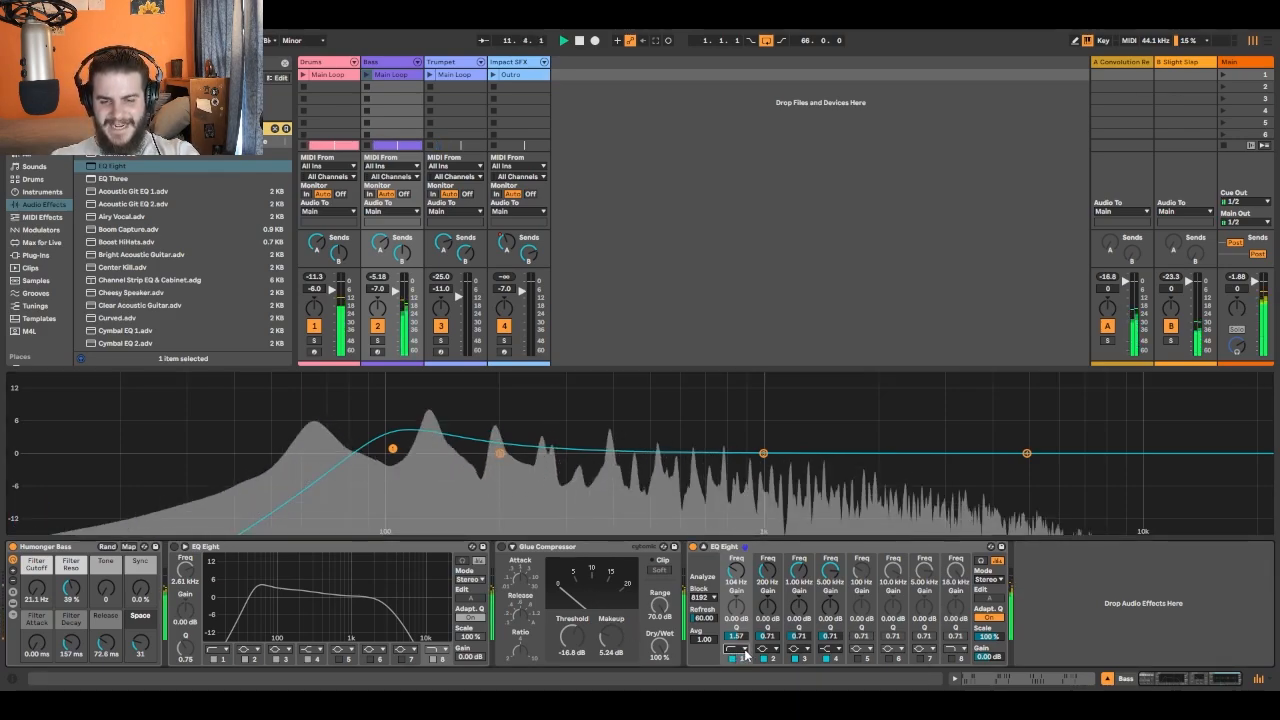
left_click(727, 574)
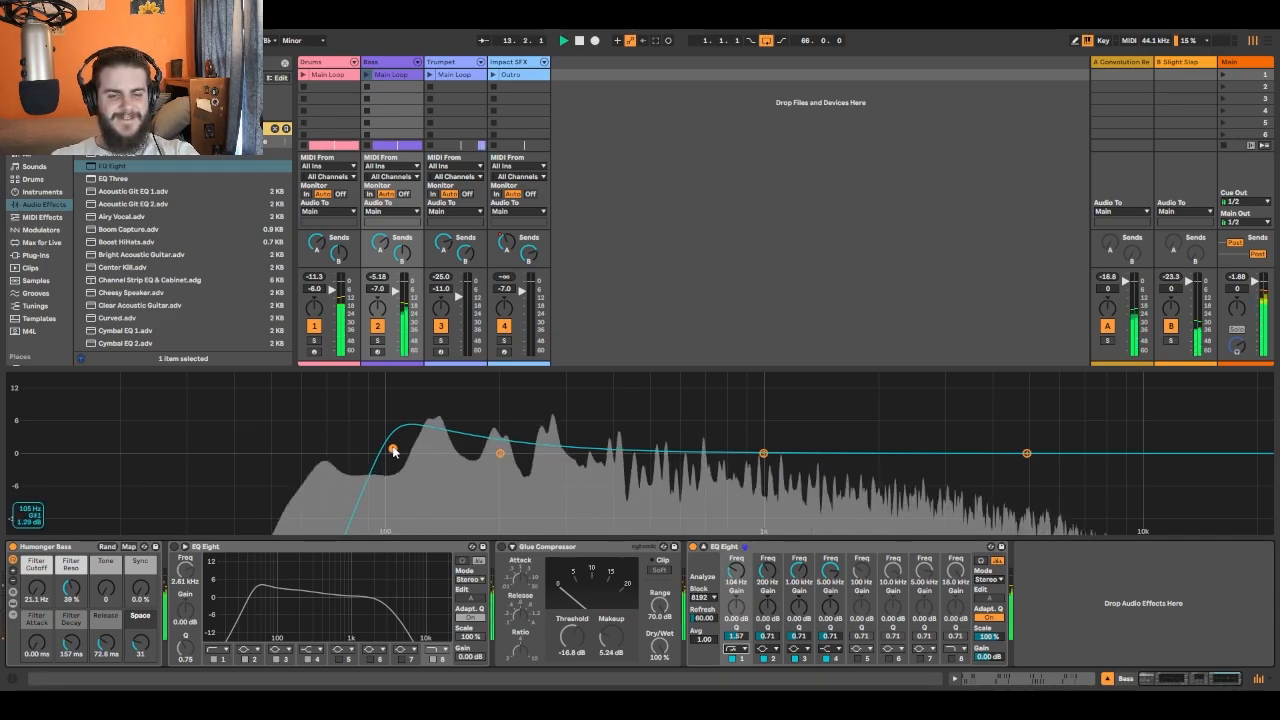
left_click_drag(393, 449, 363, 457)
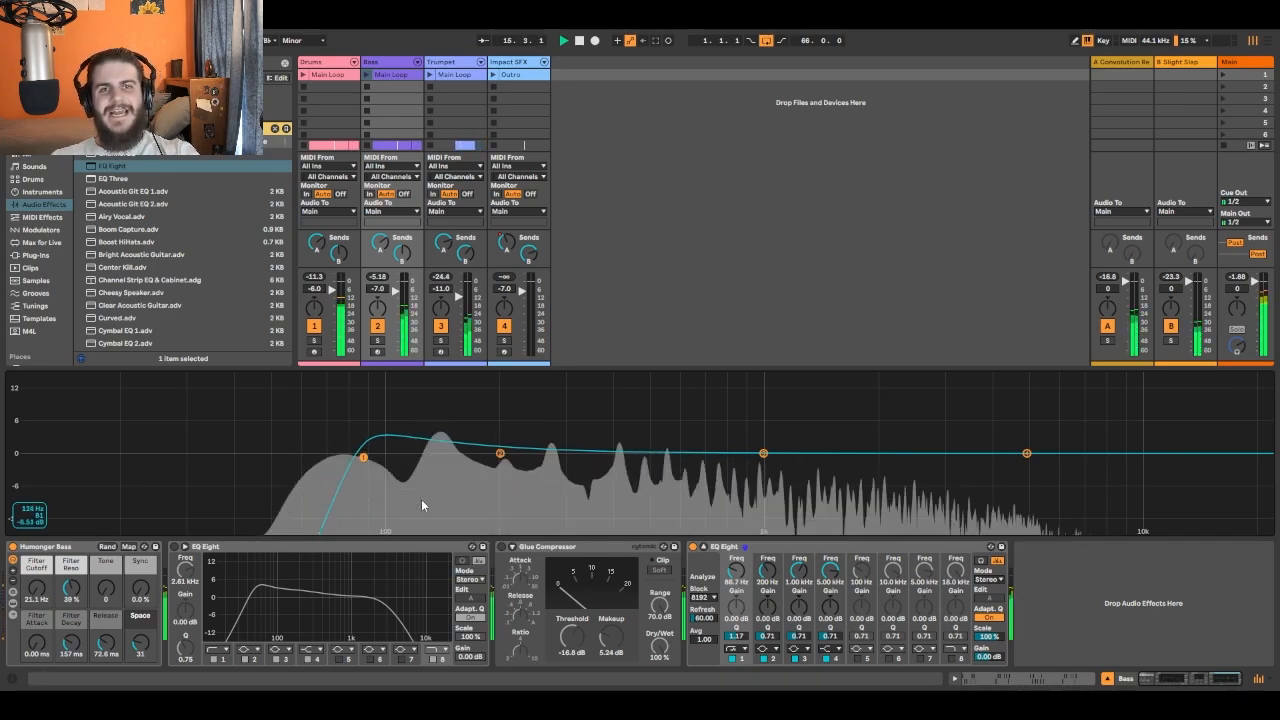
key("space")
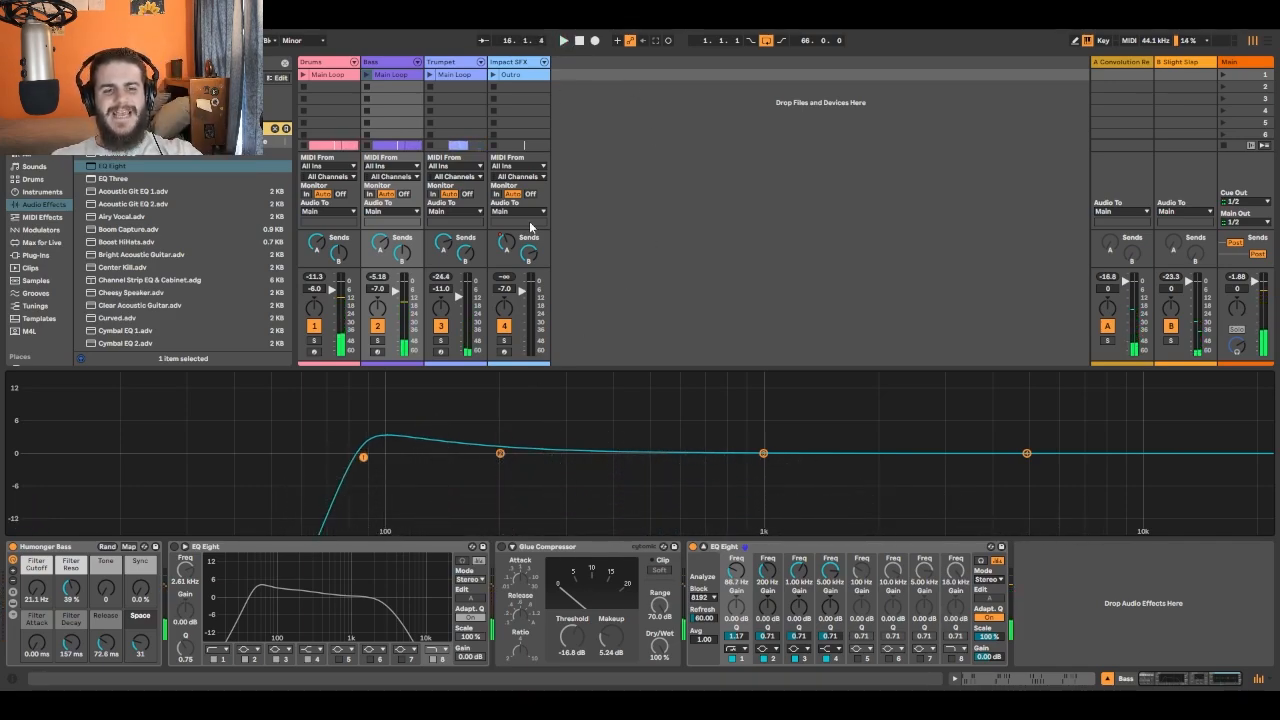
- Compare the gentle and steep low-cut slopes on band 1 of the Bass EQ, keeping the steep one, and restart playback from the beginning
left_click(732, 588)
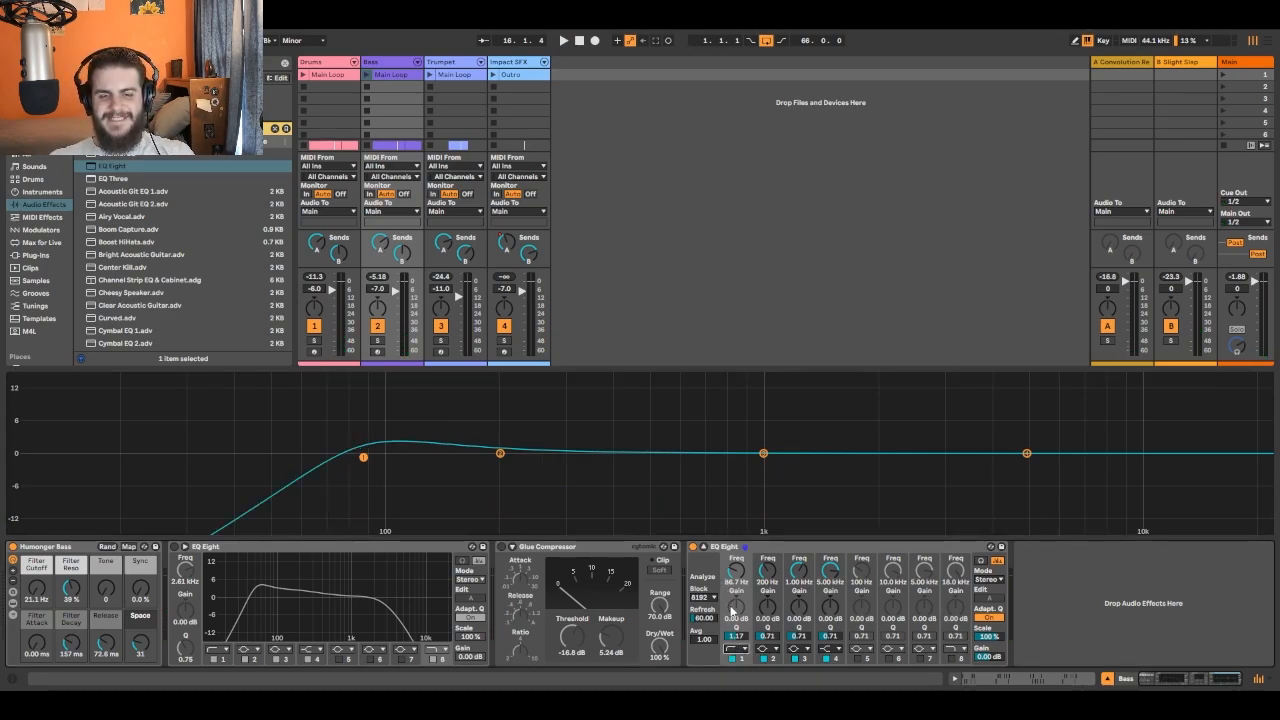
left_click(735, 572)
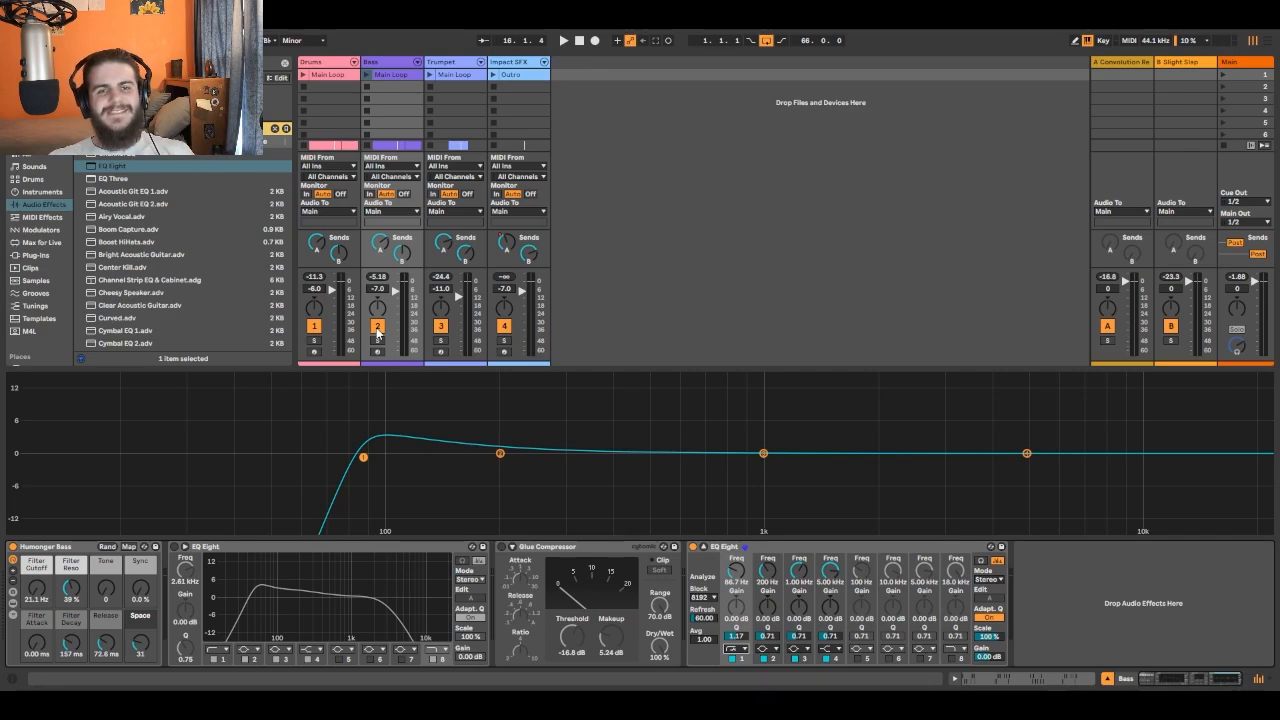
left_click(579, 41)
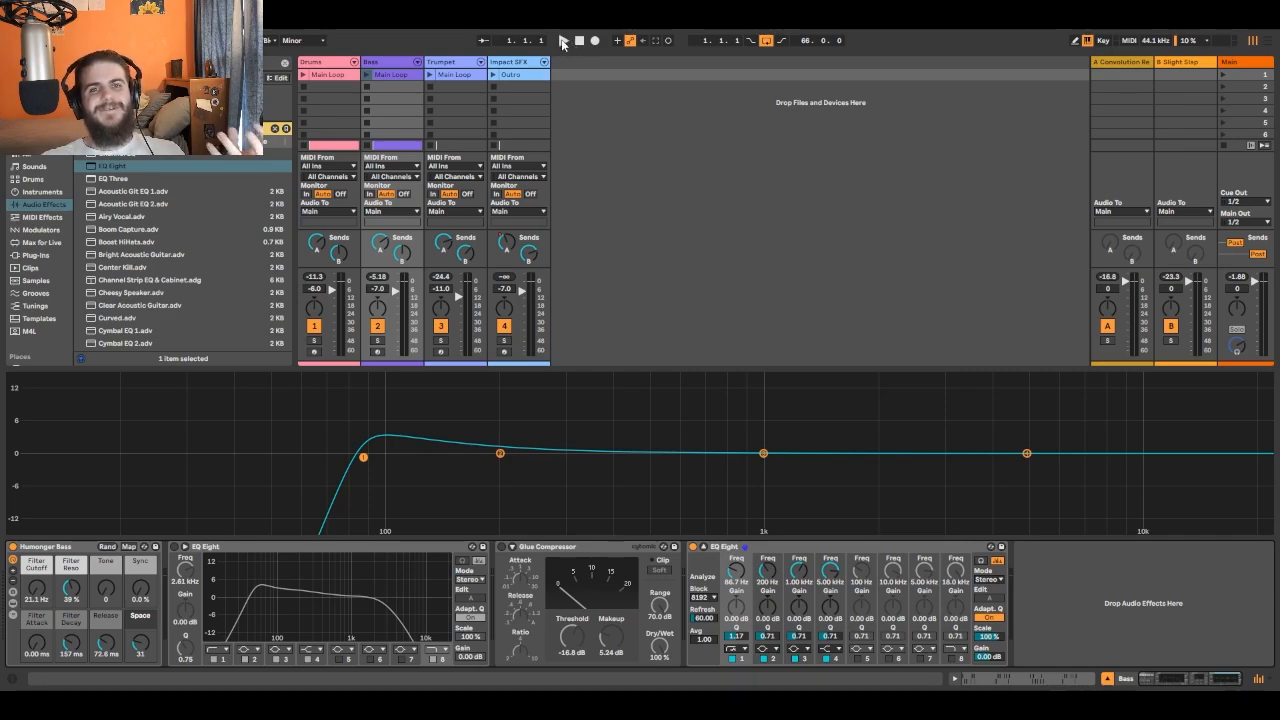
left_click(562, 41)
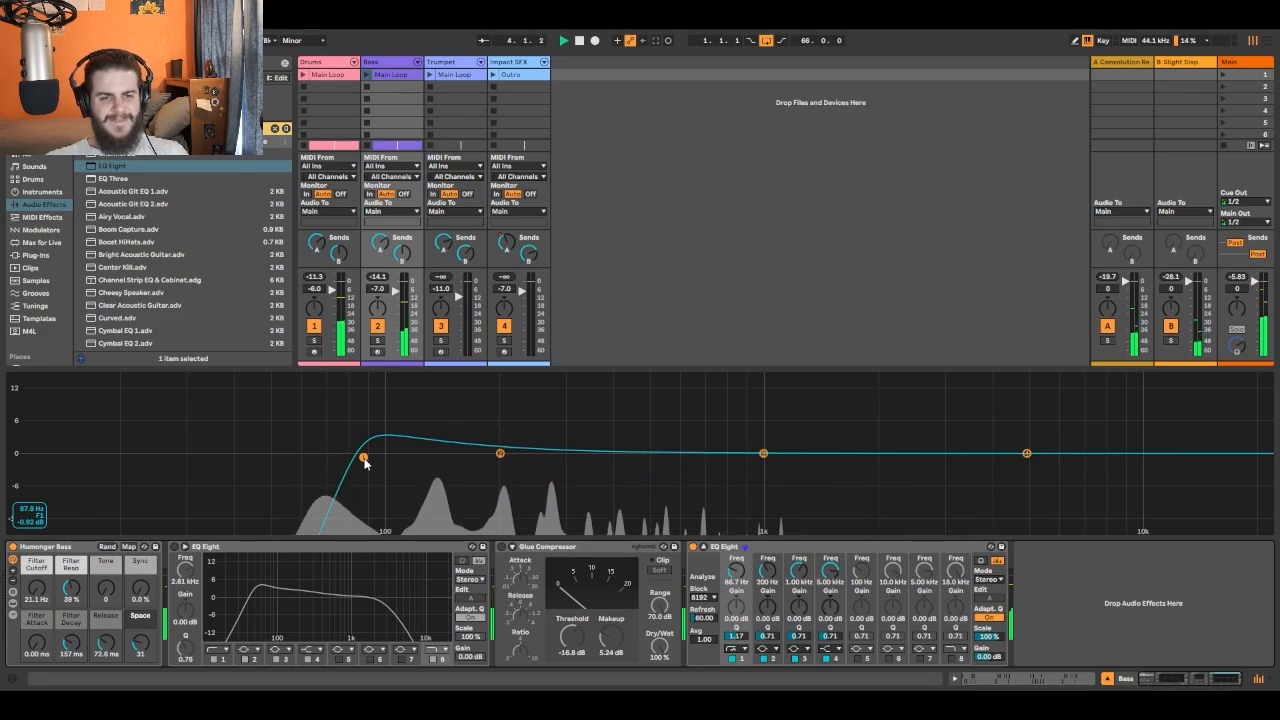
- Set the Bass EQ's band 1 low cut to about 88.4 Hz with Q 1.03 and boost band 2 about 2.97 dB at 222 Hz
left_click_drag(364, 459, 367, 461)
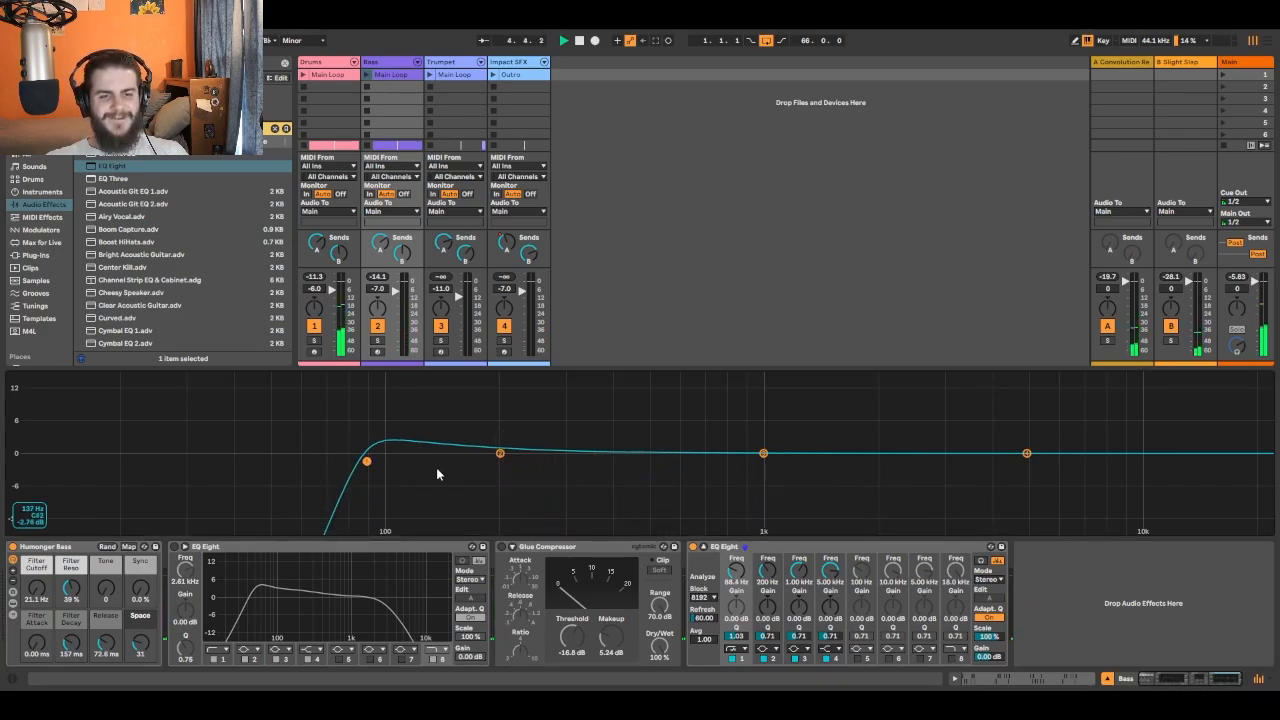
left_click_drag(497, 455, 517, 438)
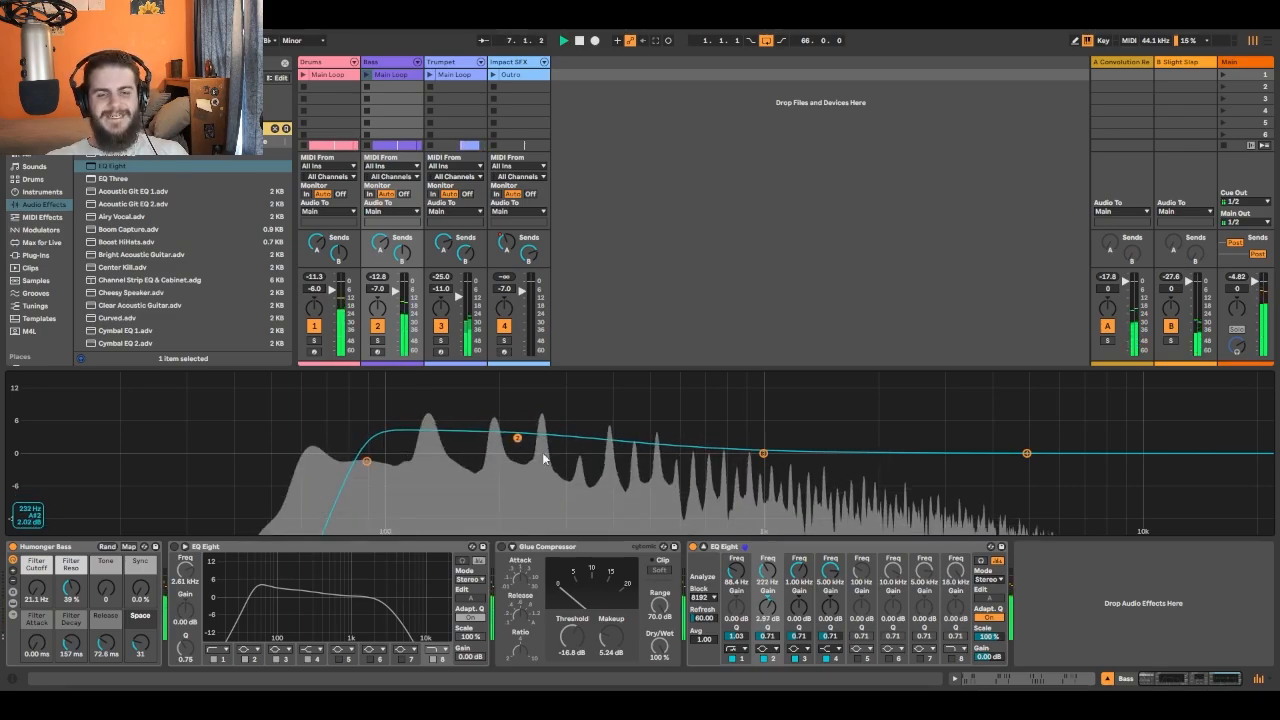
- Enable band 5 of the Bass EQ, sweep it with a strong boost, and make it a narrow notch at about 164 Hz with Q 8.00
left_click(857, 659)
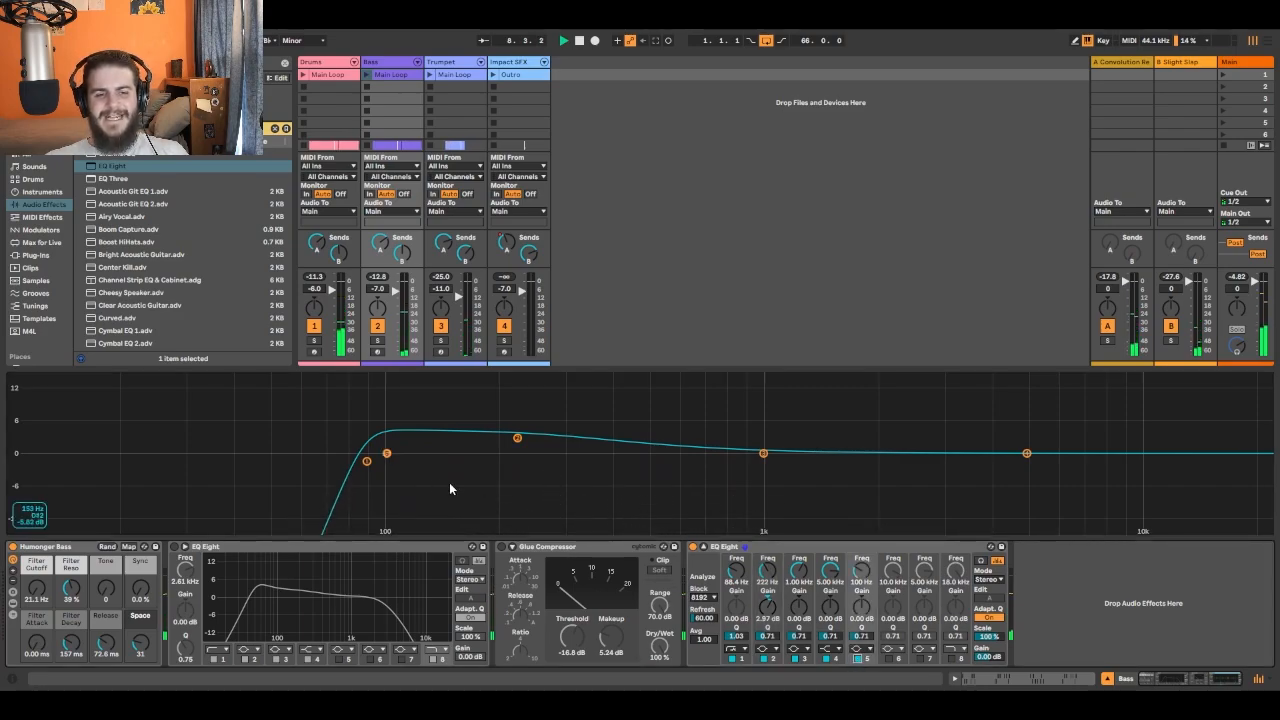
left_click_drag(392, 455, 436, 382)
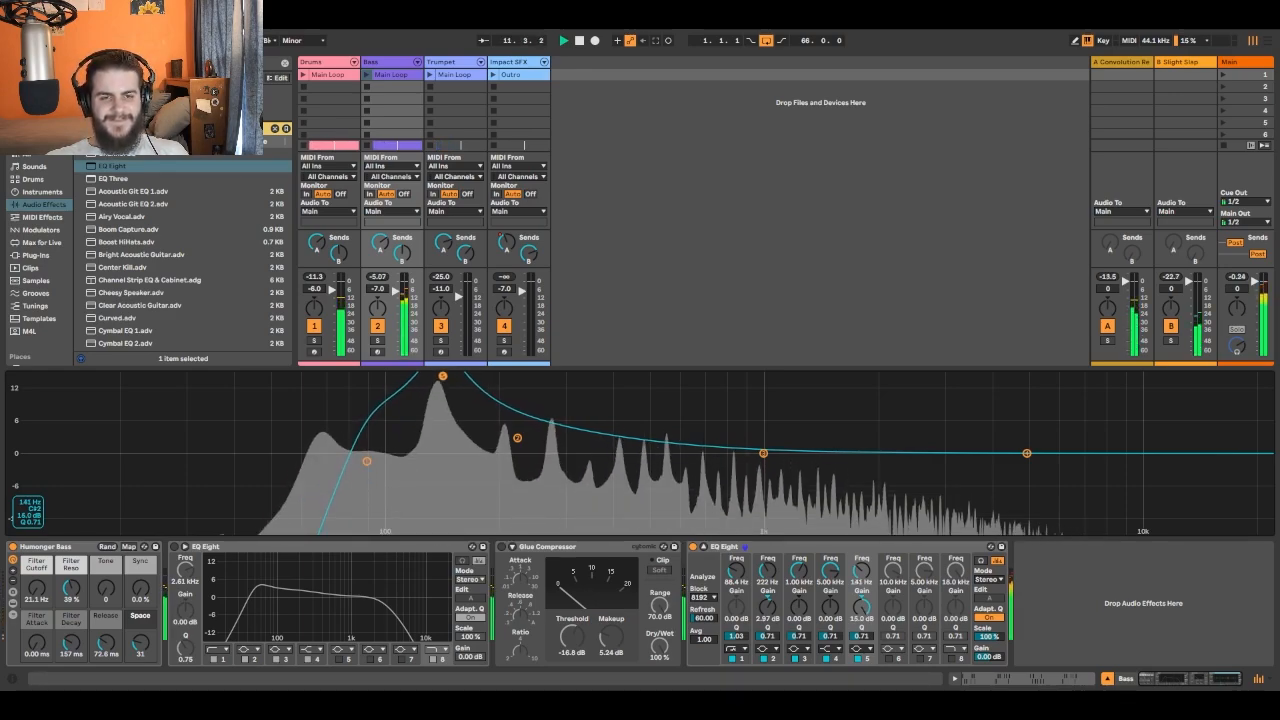
left_click_drag(437, 382, 461, 436)
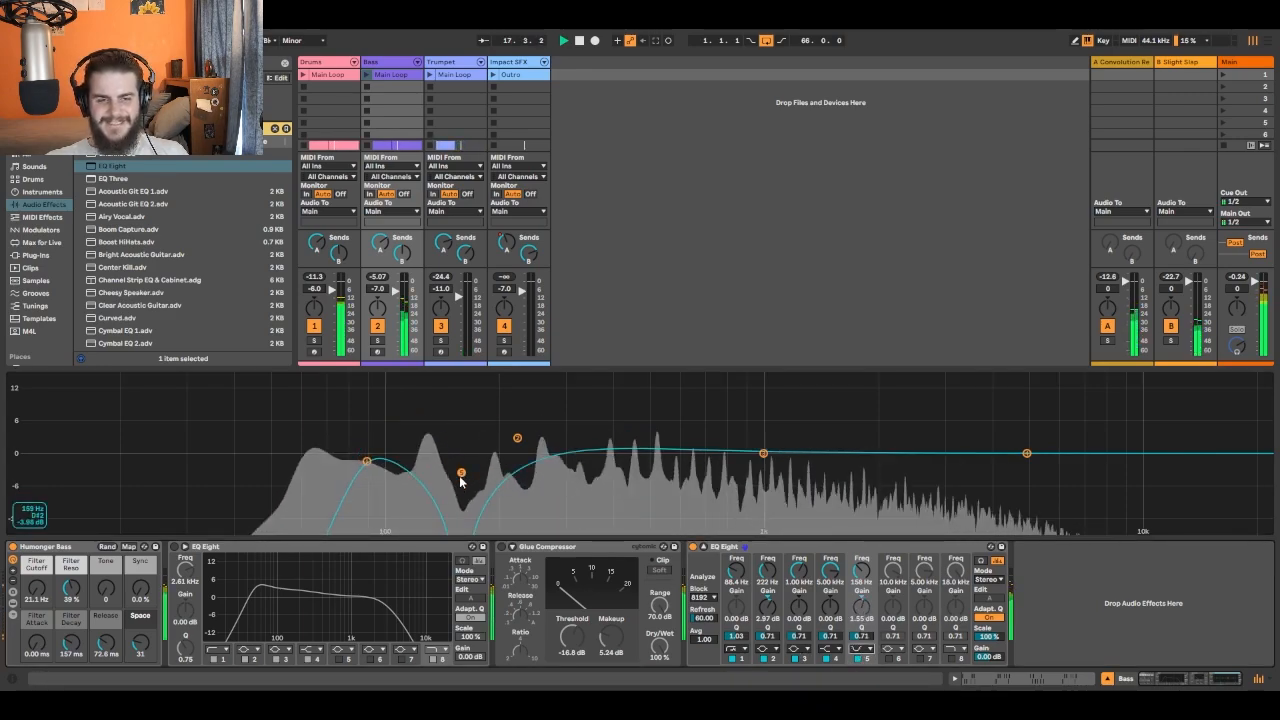
left_click_drag(461, 475, 468, 438)
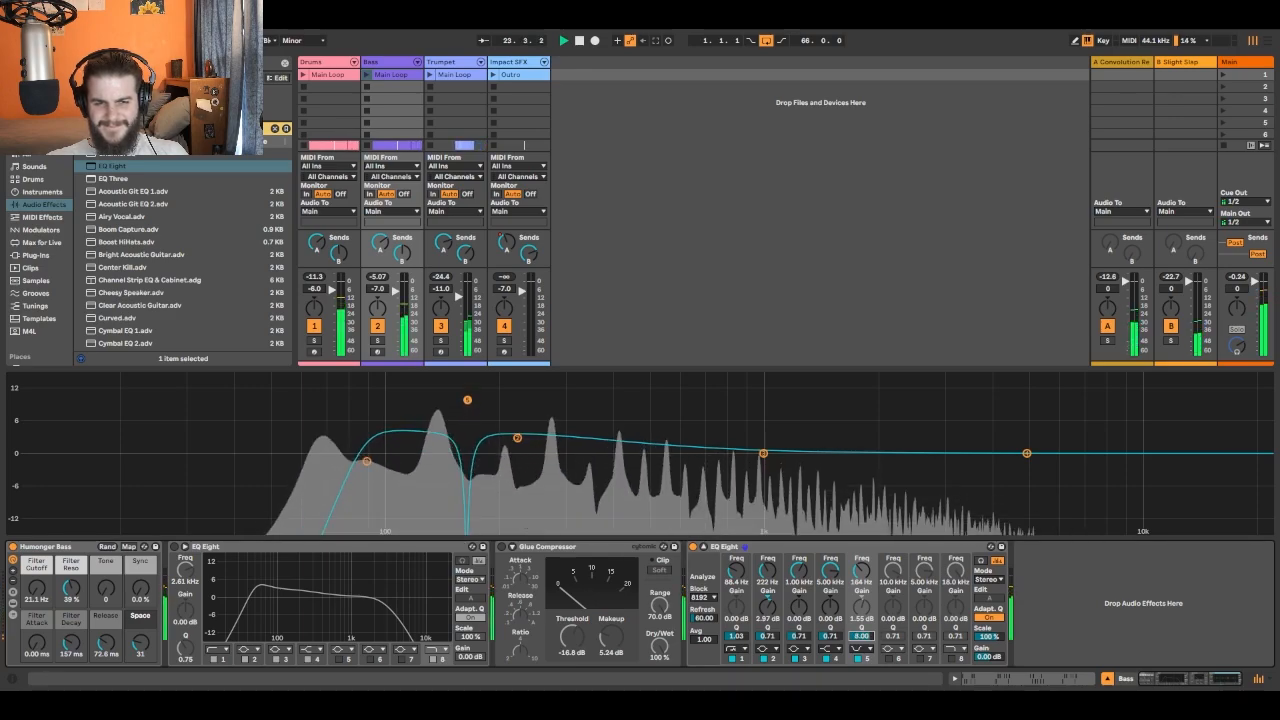
- Fine-tune the Bass EQ: band 2 to 1.81 dB at 225 Hz, band 1 to 94.6 Hz with Q 1.00, and the band 5 notch to Q 3.93
left_click_drag(517, 440, 519, 443)
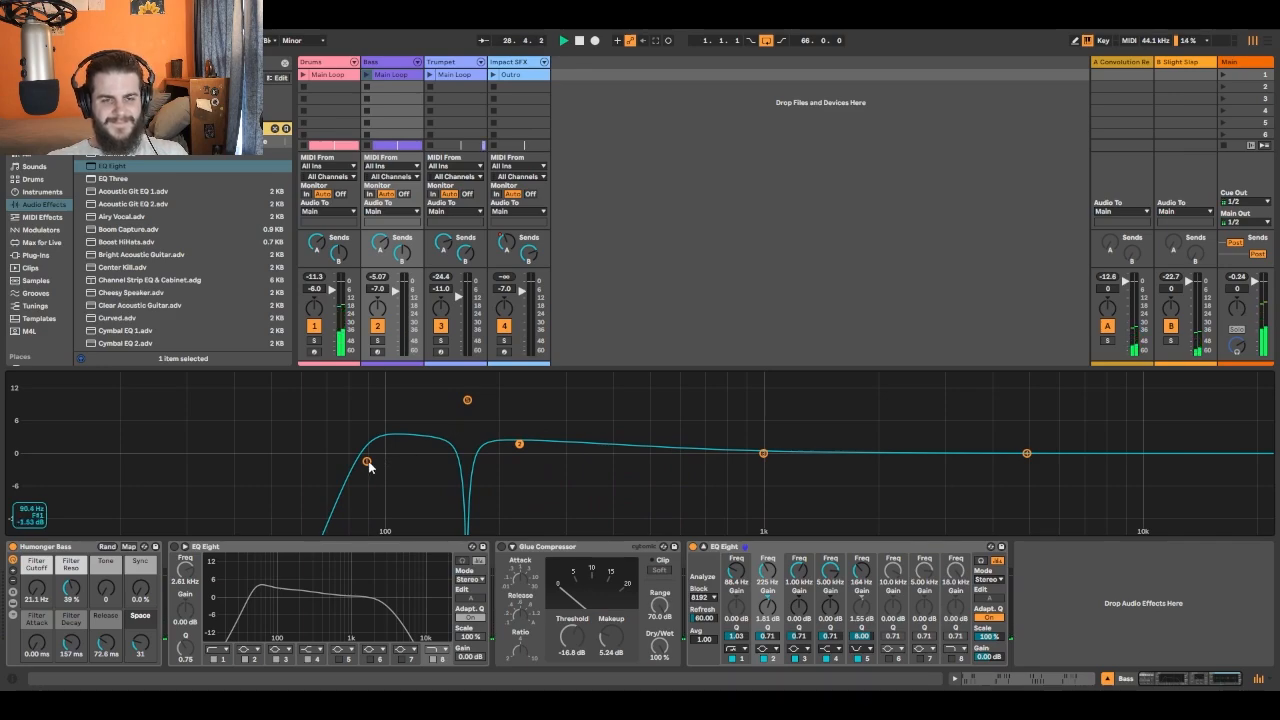
left_click_drag(367, 461, 378, 461)
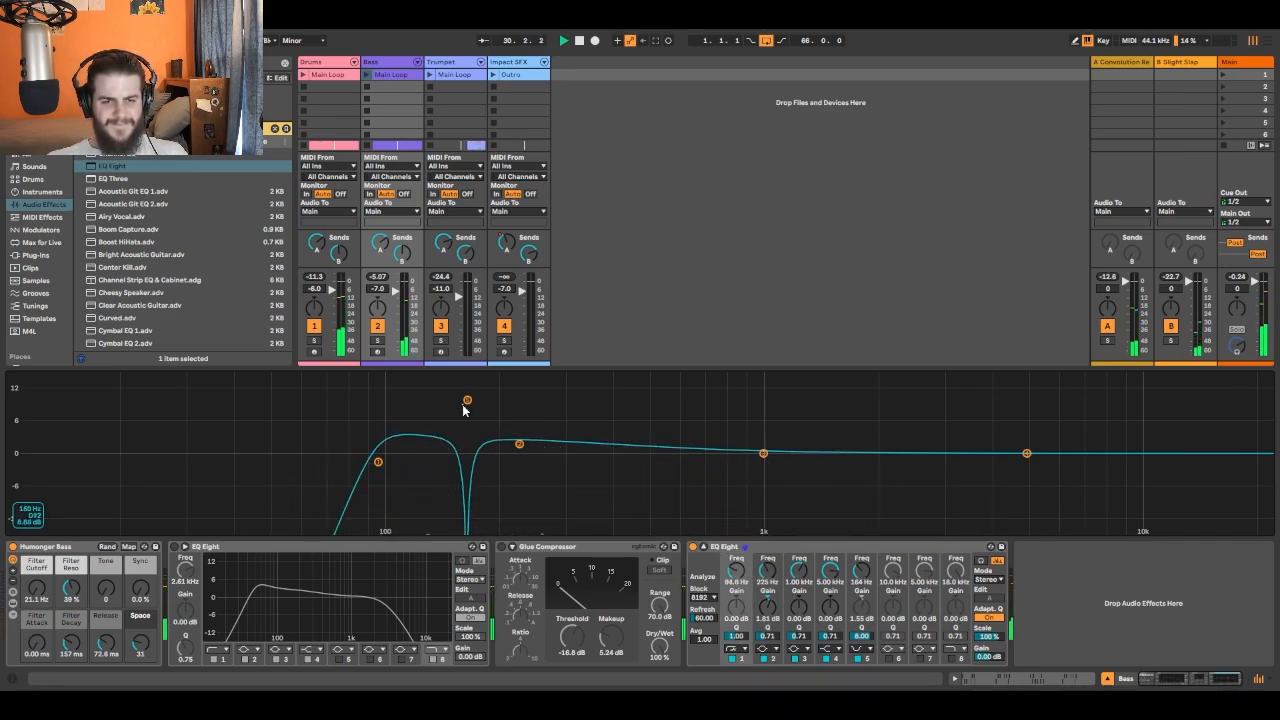
left_click_drag(467, 403, 468, 421)
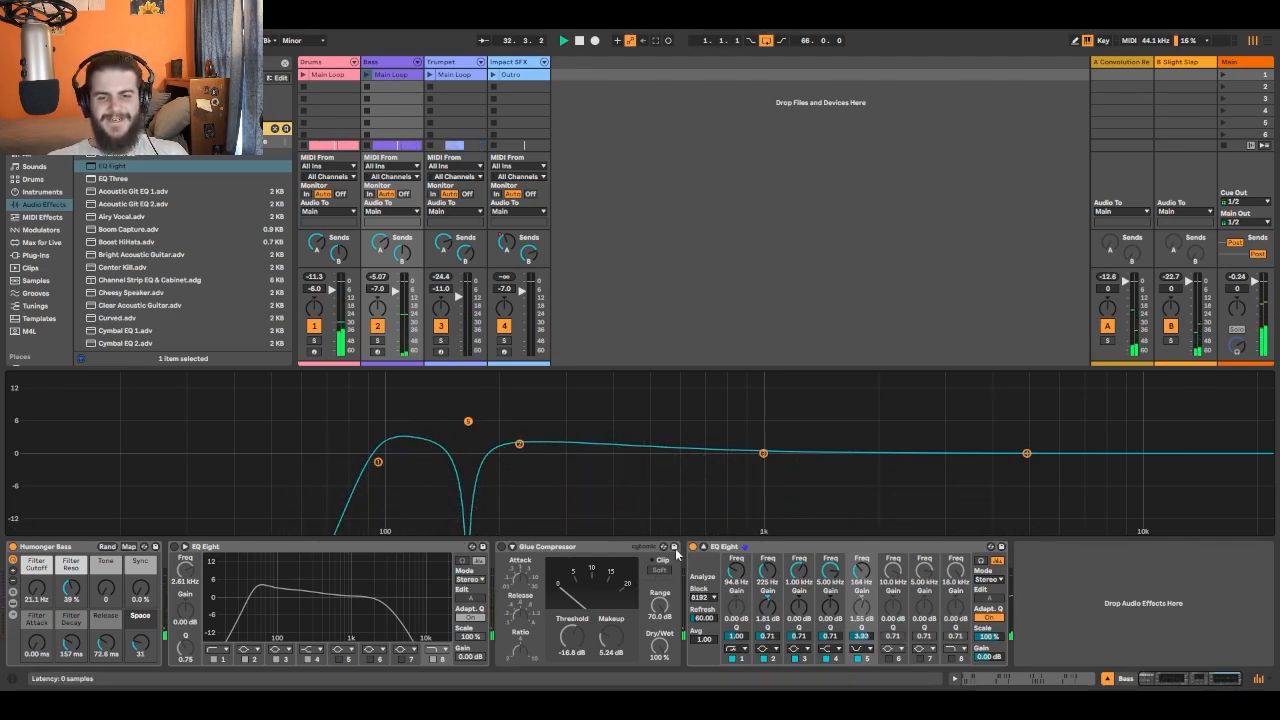
- Compare the Bass sound in the mix with its new EQ Eight bypassed and active, leaving the EQ on
left_click(693, 547)
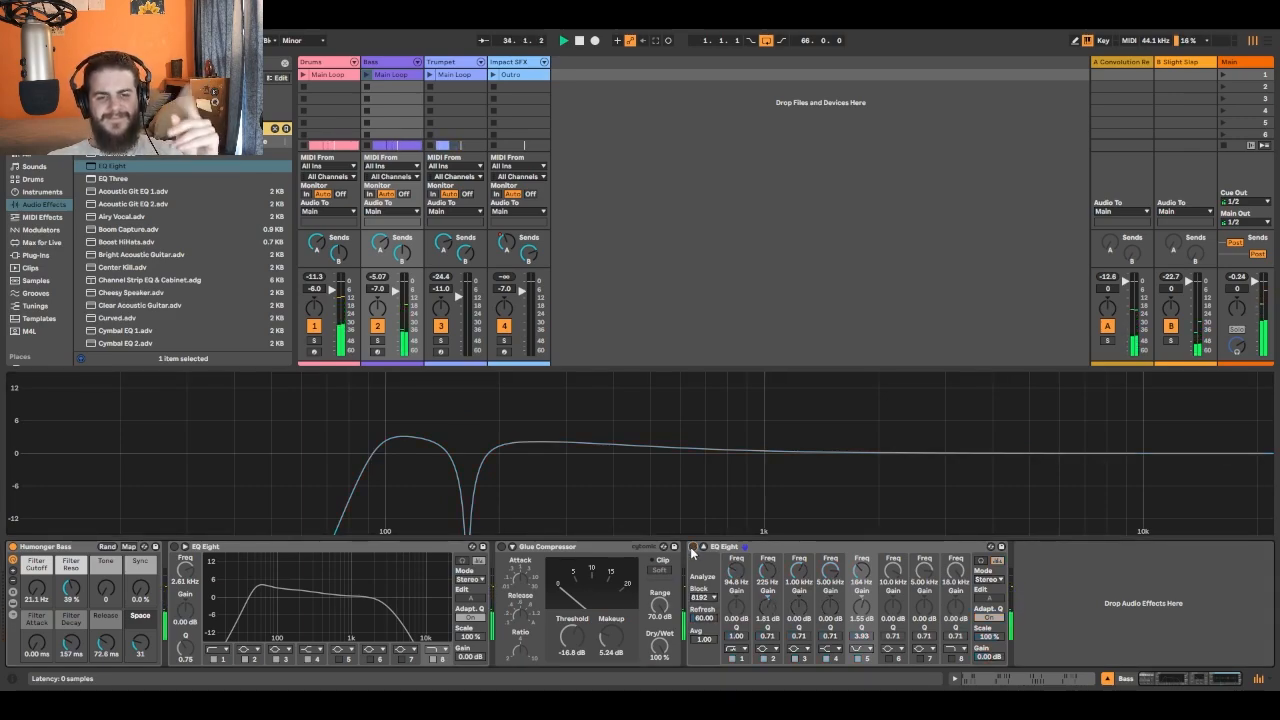
left_click(693, 547)
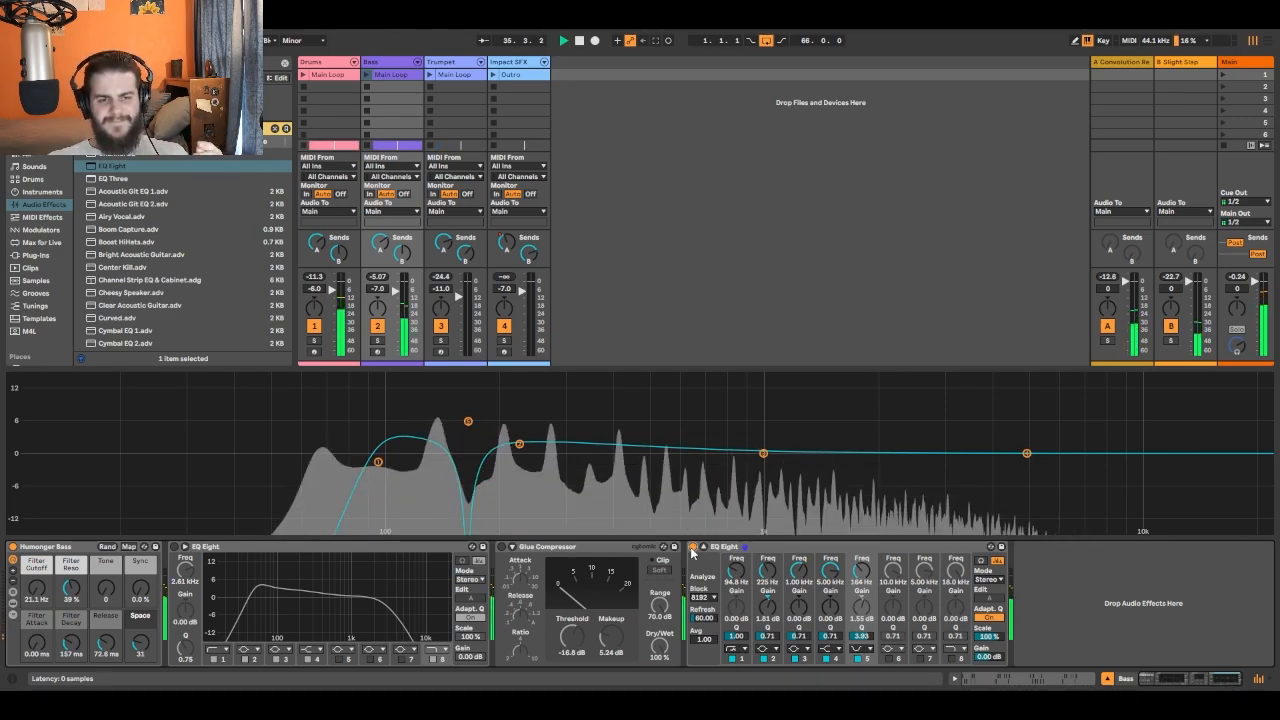
left_click(693, 547)
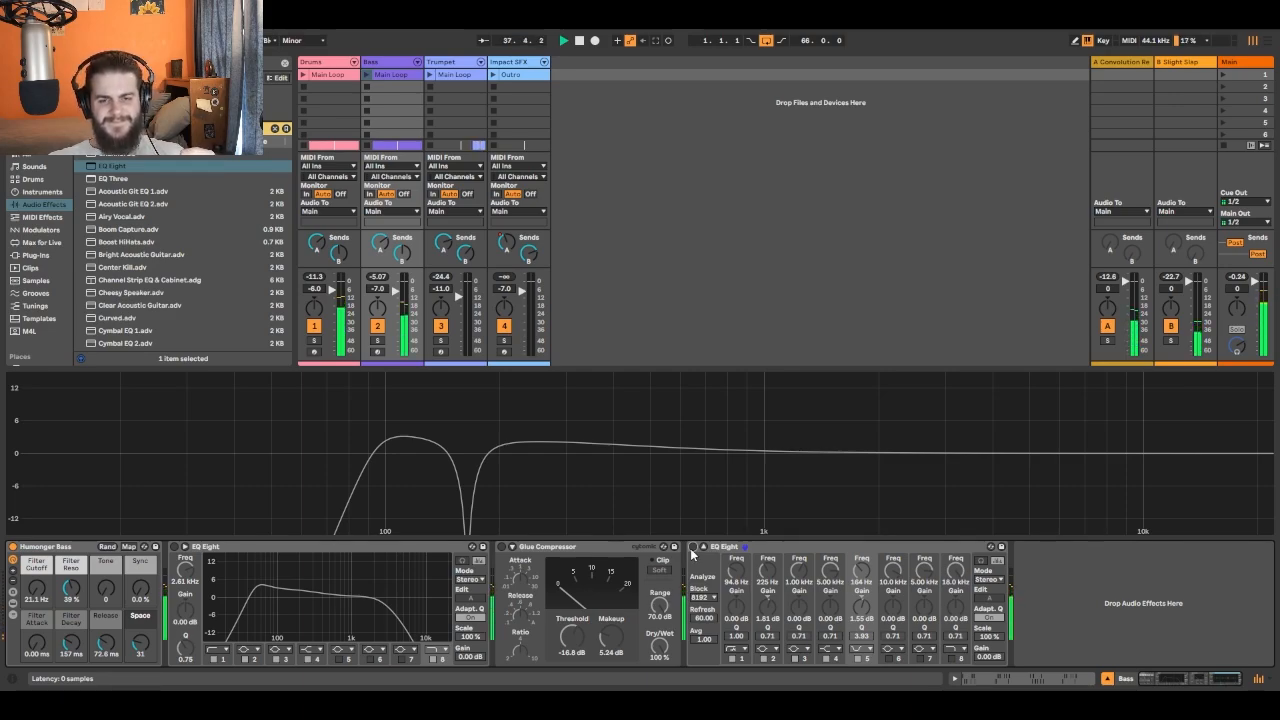
left_click(693, 547)
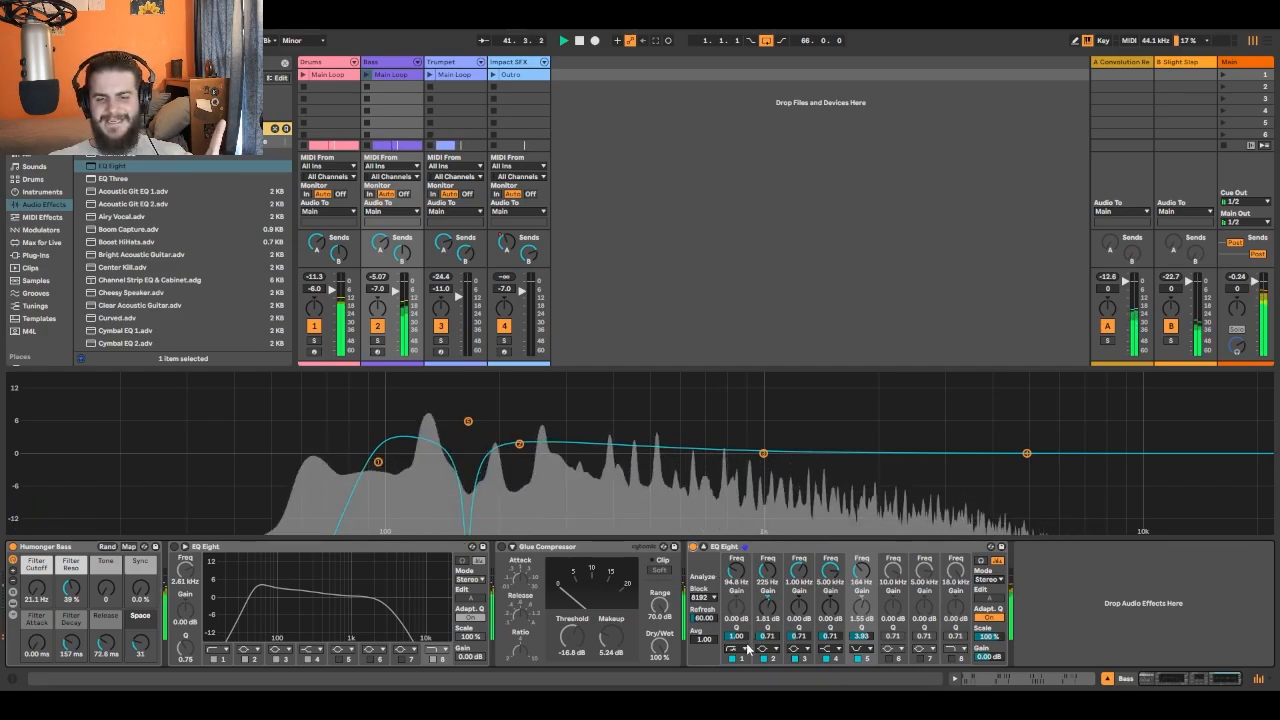
- Switch the Bass EQ's band 1 to the gentler low-cut slope, move it to about 119 Hz, and replay the mix from the start
left_click(731, 587)
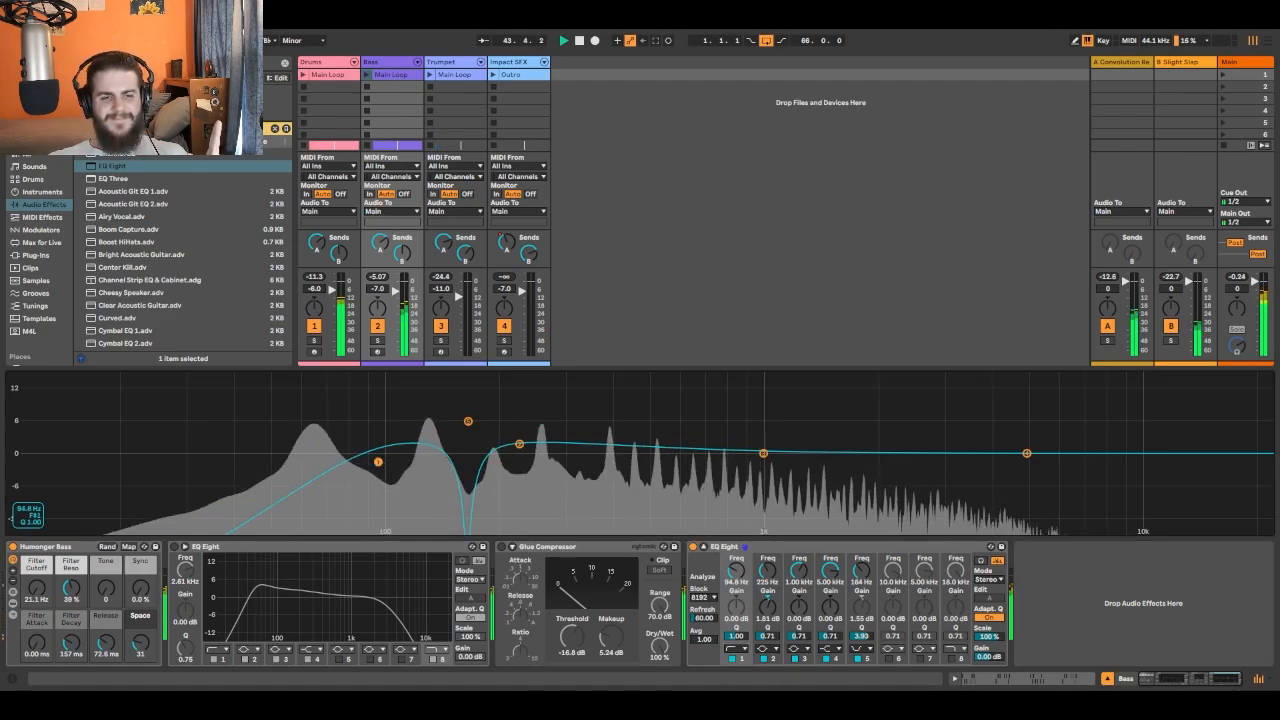
left_click_drag(378, 461, 416, 455)
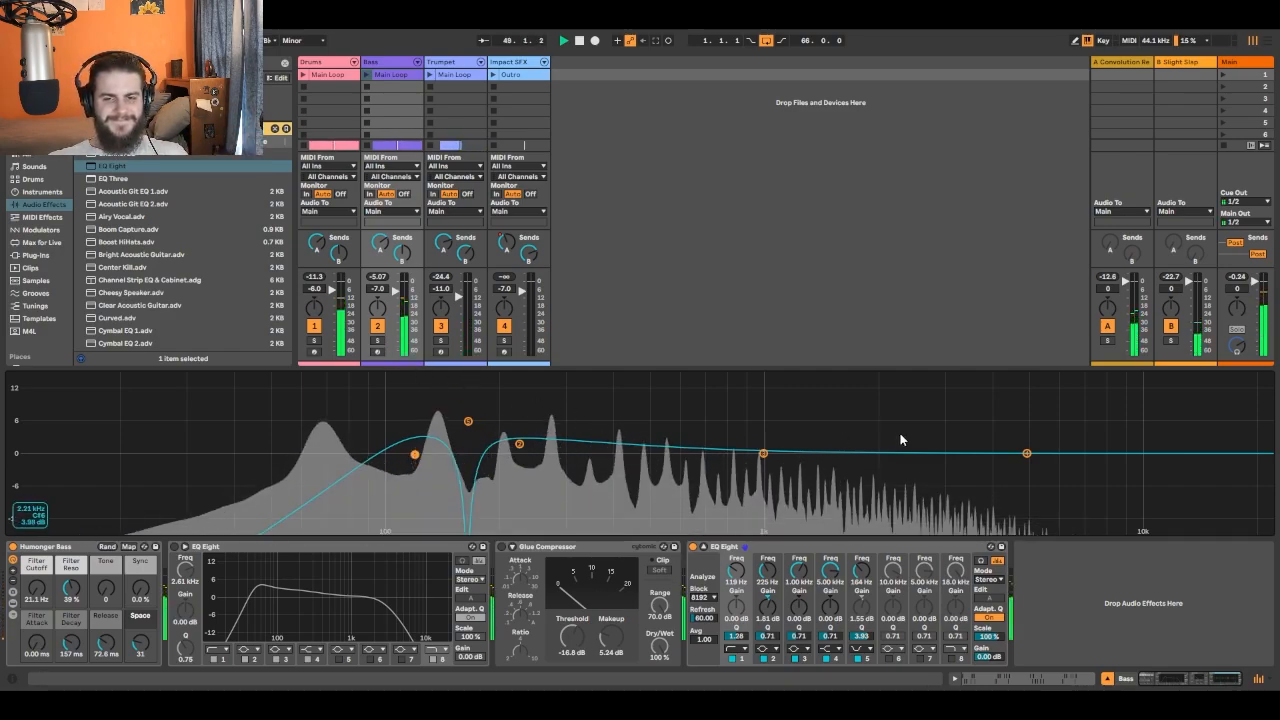
left_click(578, 44)
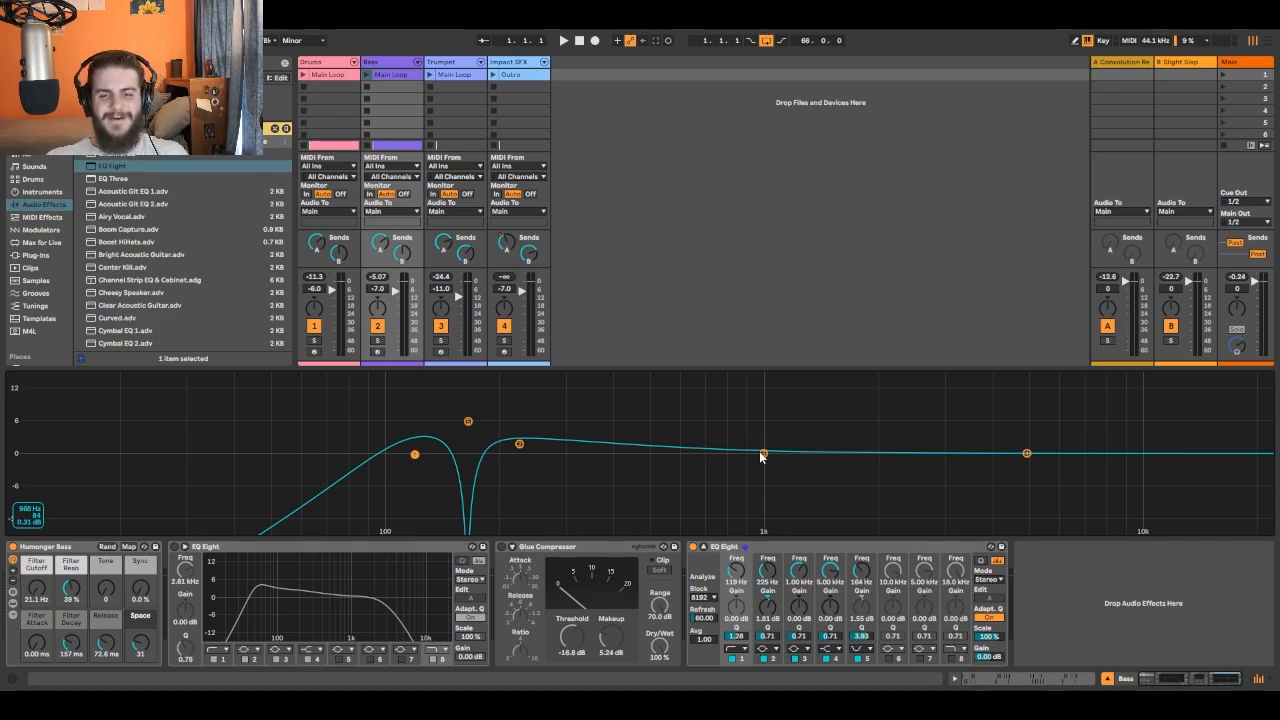
left_click(565, 42)
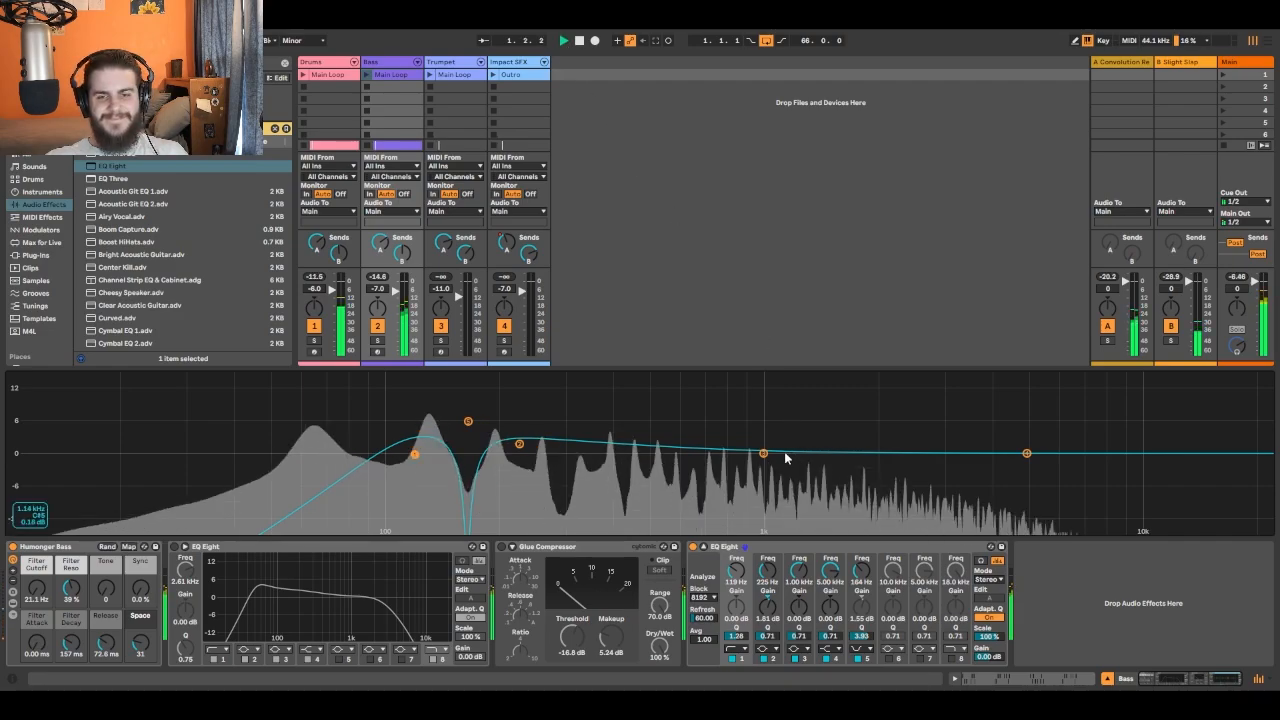
- Sweep band 3 of the Bass EQ and settle at about 3.23 dB near 698 Hz, with band 2 at 0.78 dB and band 1 at 118 Hz
left_click_drag(764, 455, 706, 376)
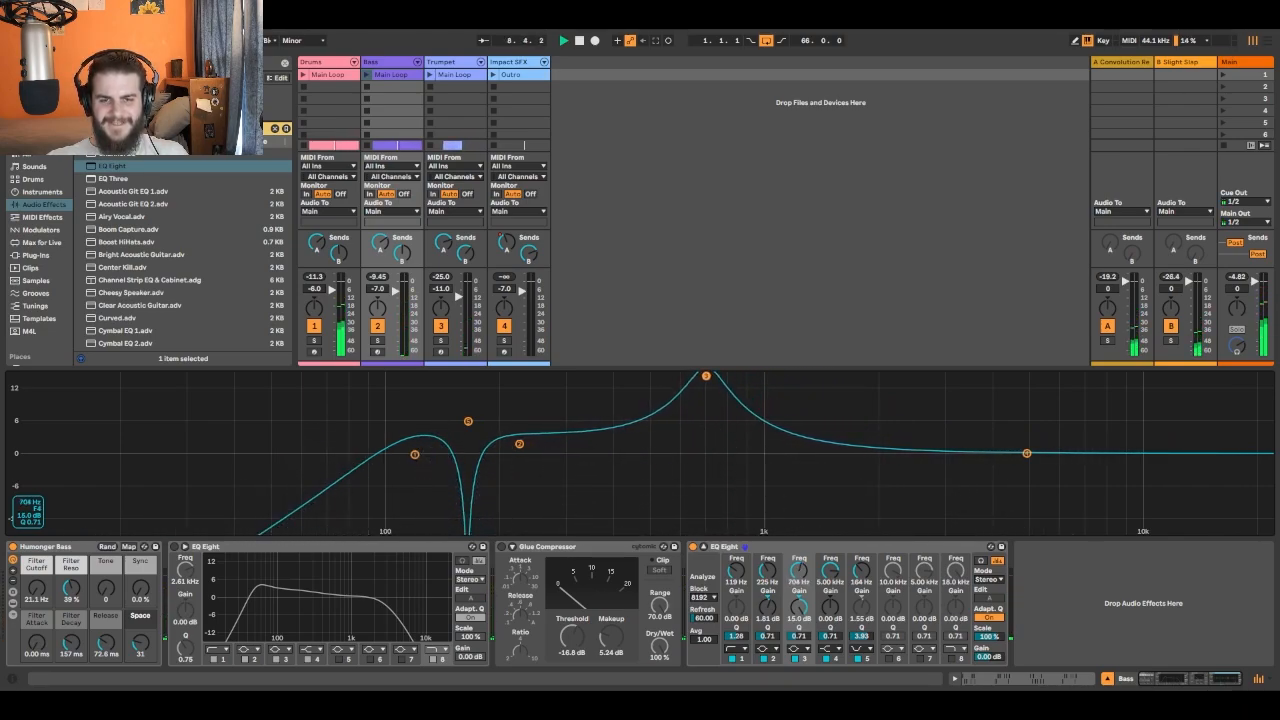
left_click_drag(706, 376, 706, 431)
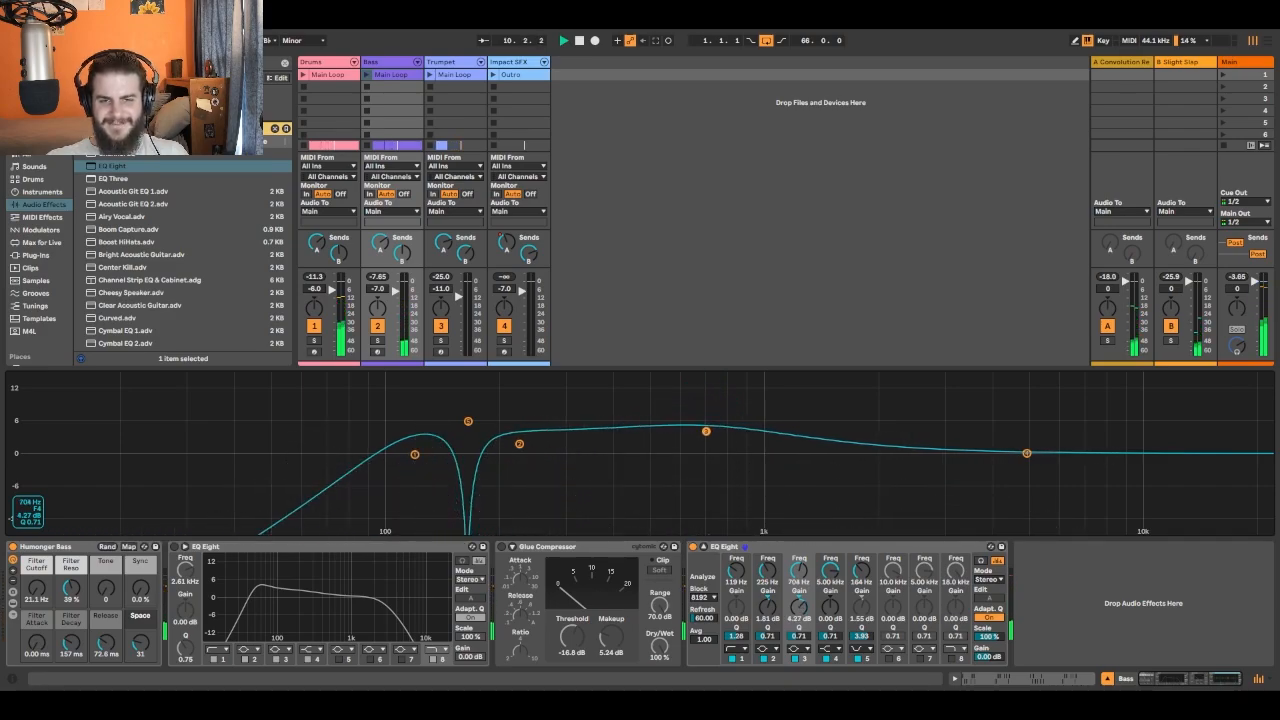
left_click_drag(519, 444, 519, 449)
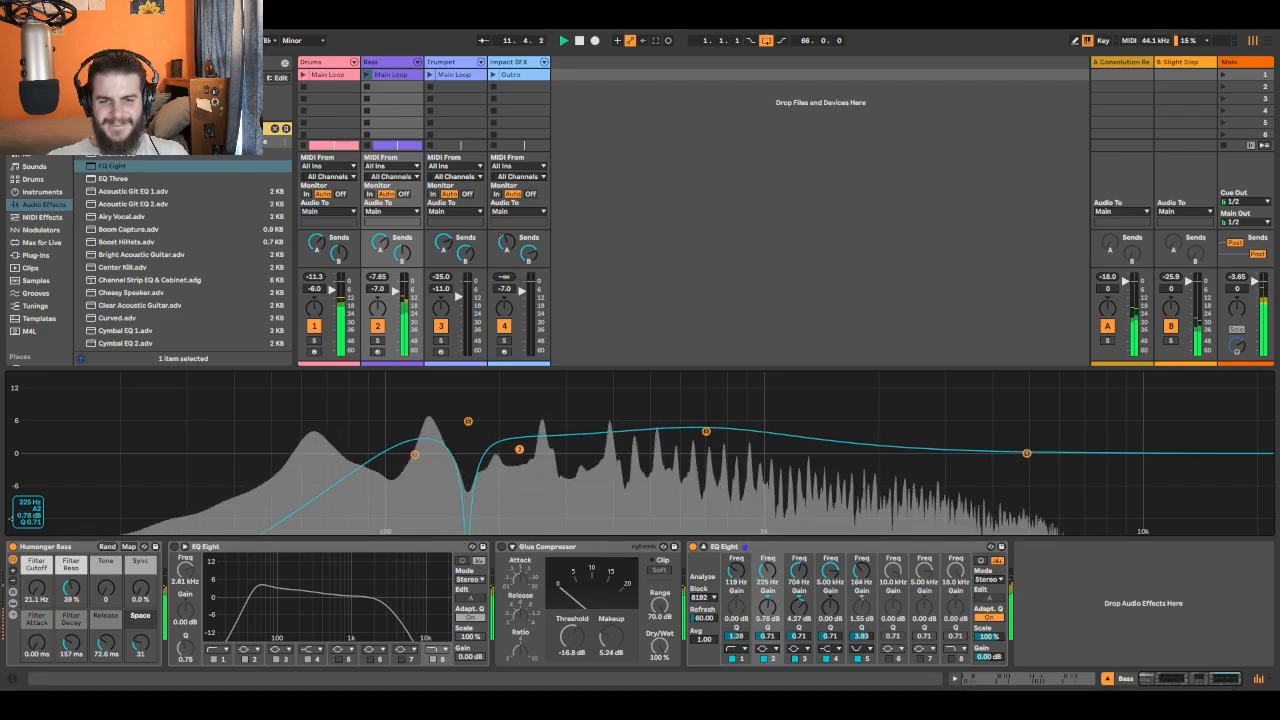
left_click_drag(417, 455, 416, 452)
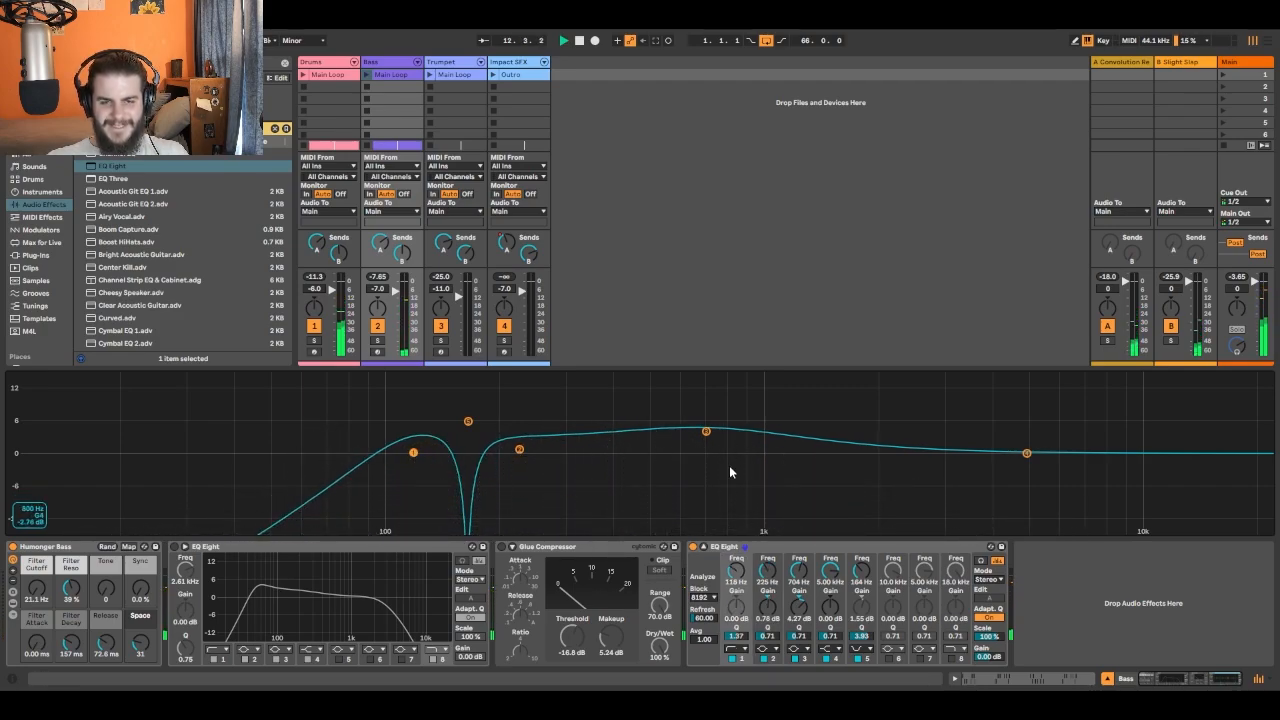
left_click_drag(707, 433, 706, 437)
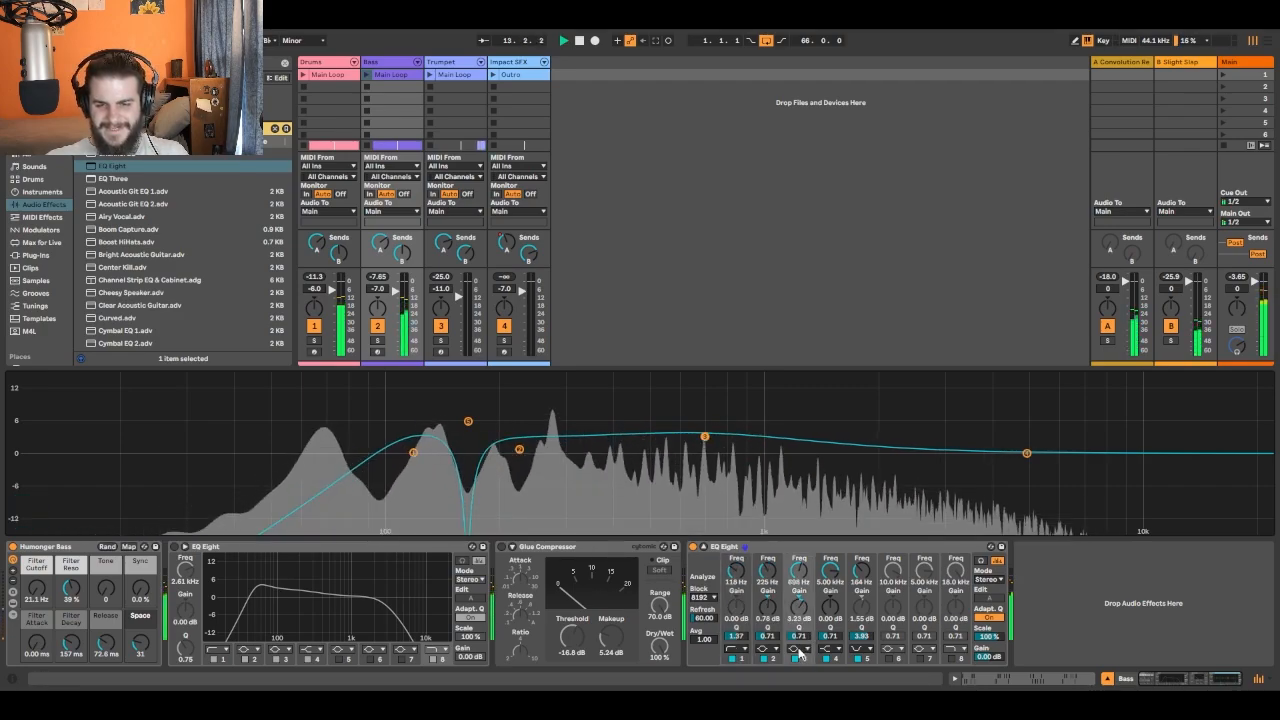
- Try band 3 of the Bass EQ at Q 0.10, listening to the Bass soloed and in the full mix
left_click_drag(800, 636, 800, 690)
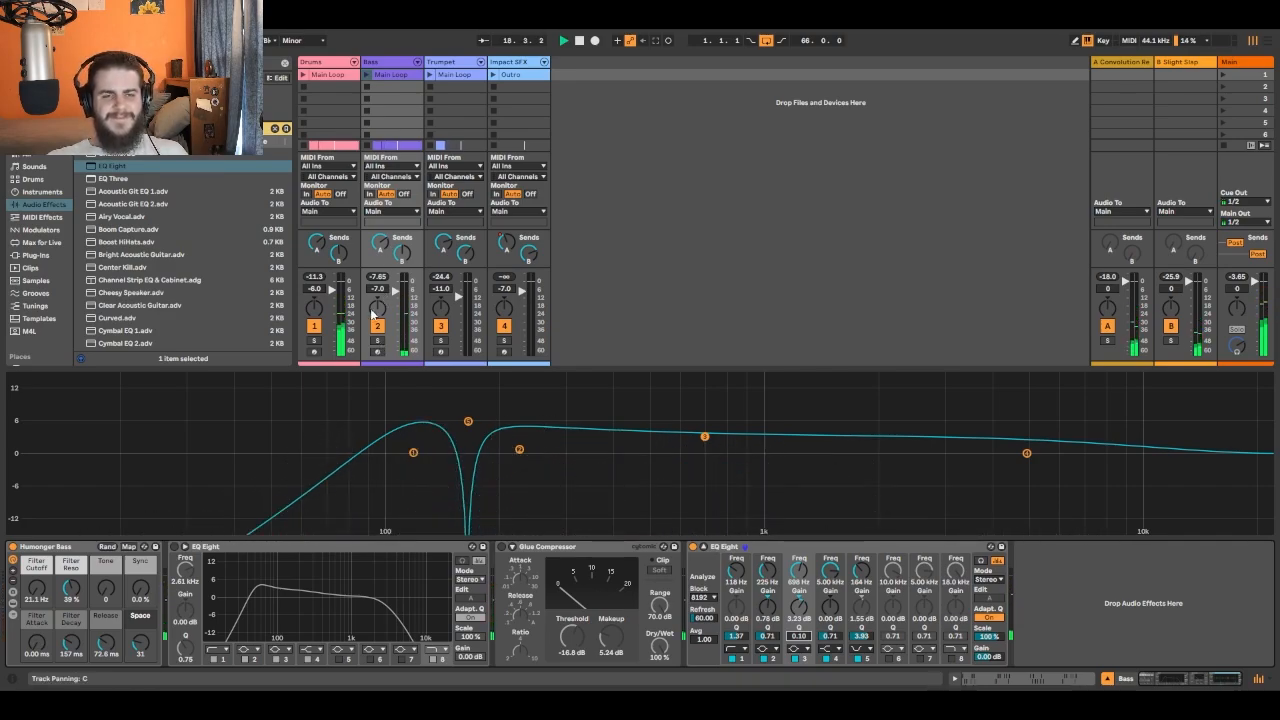
left_click(377, 341)
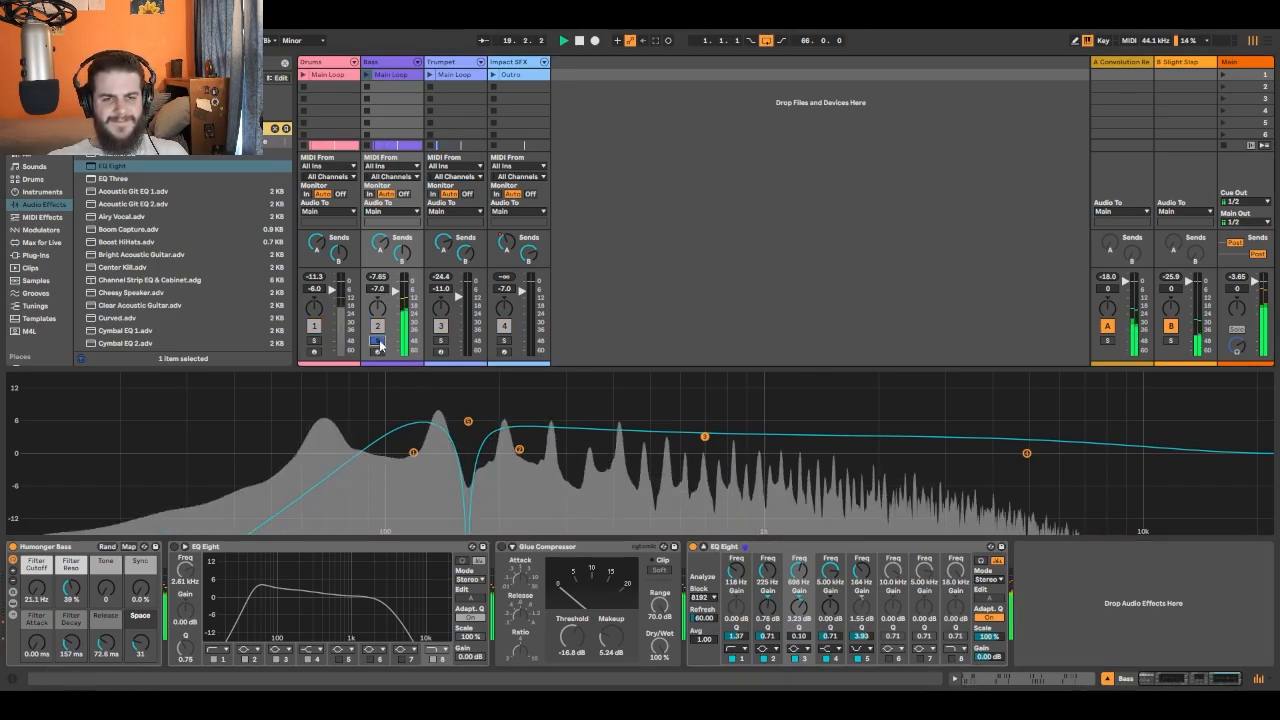
left_click(313, 343)
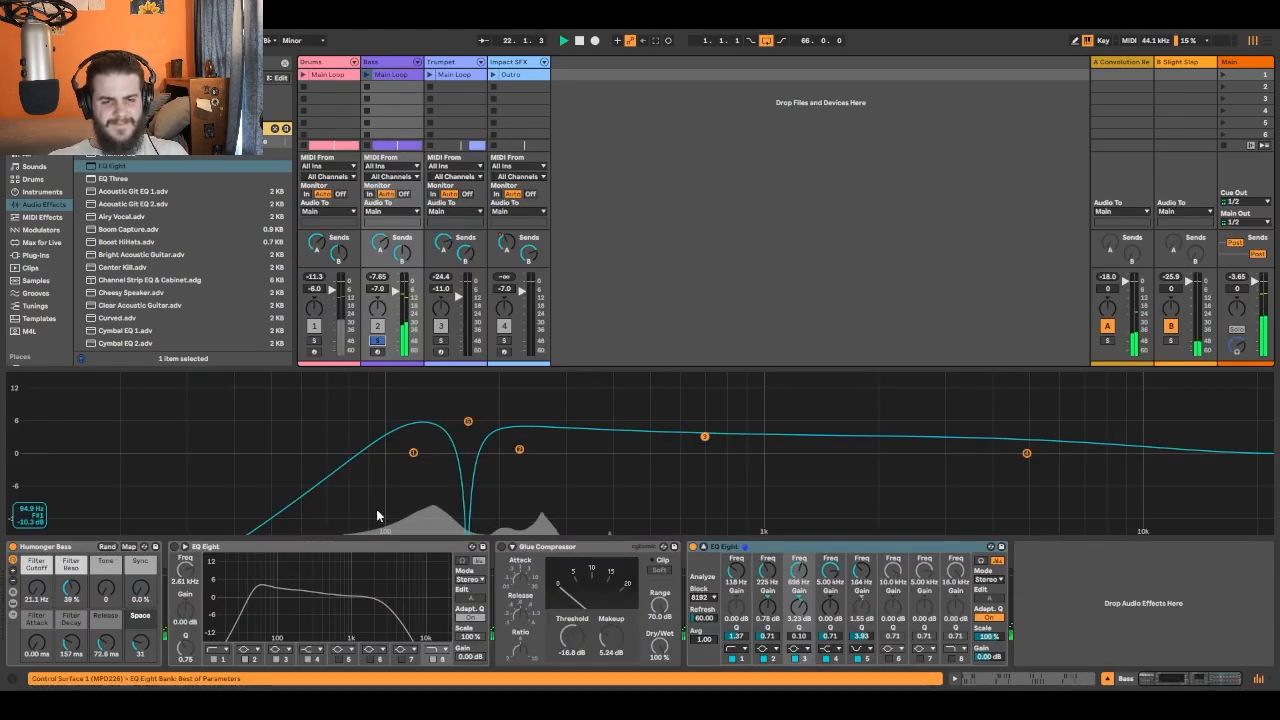
left_click(377, 341)
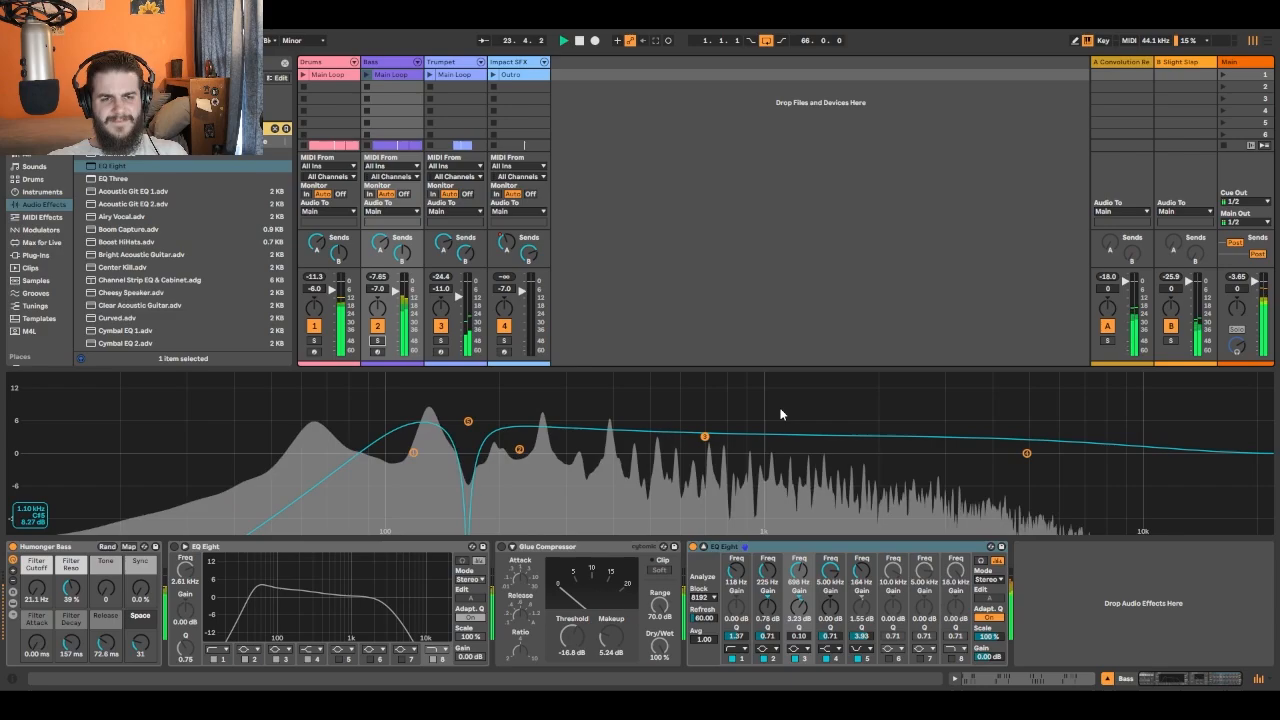
left_click(578, 42)
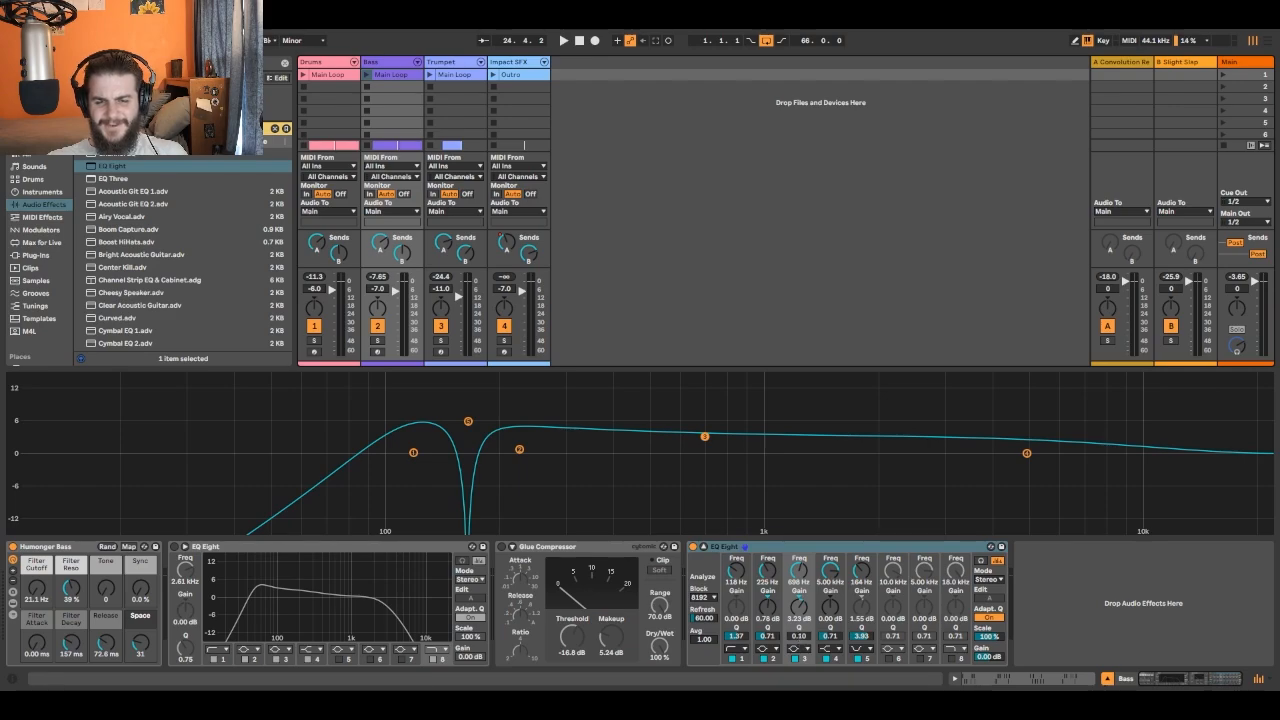
- Narrow band 3 of the Bass EQ to Q 7.37 and check it by playing the mix from the start
left_click_drag(799, 636, 799, 566)
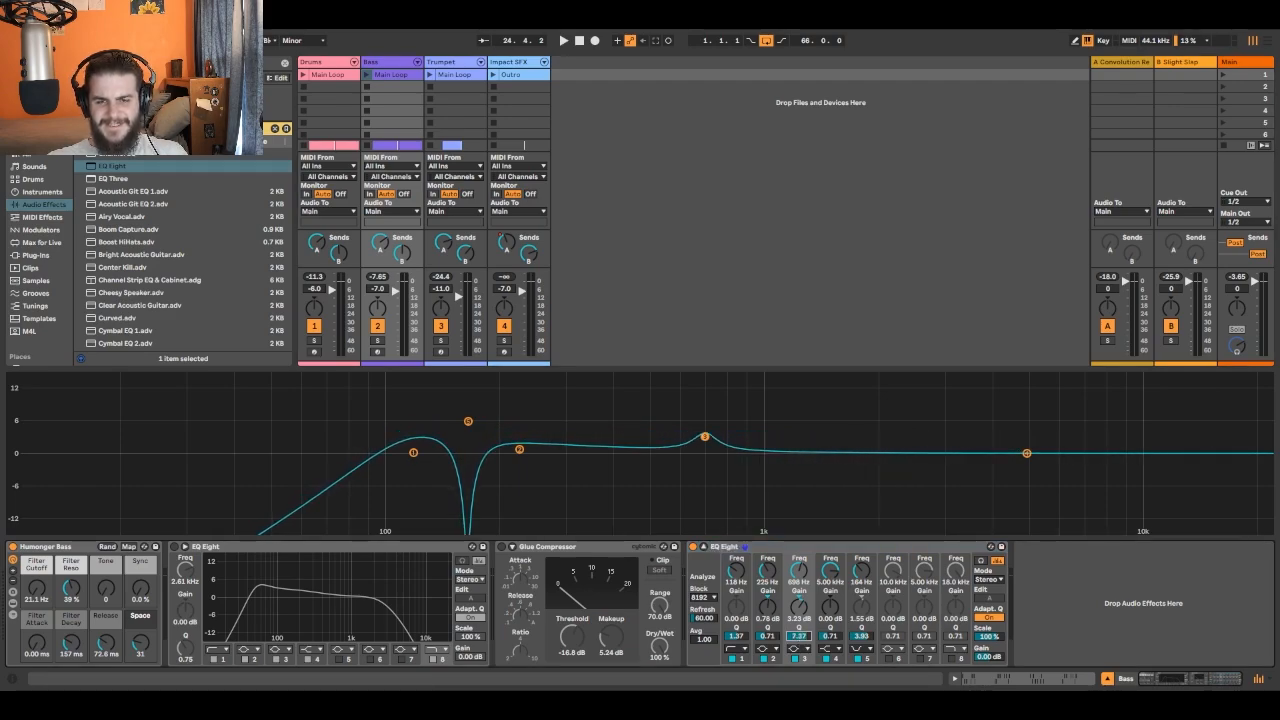
left_click(580, 40)
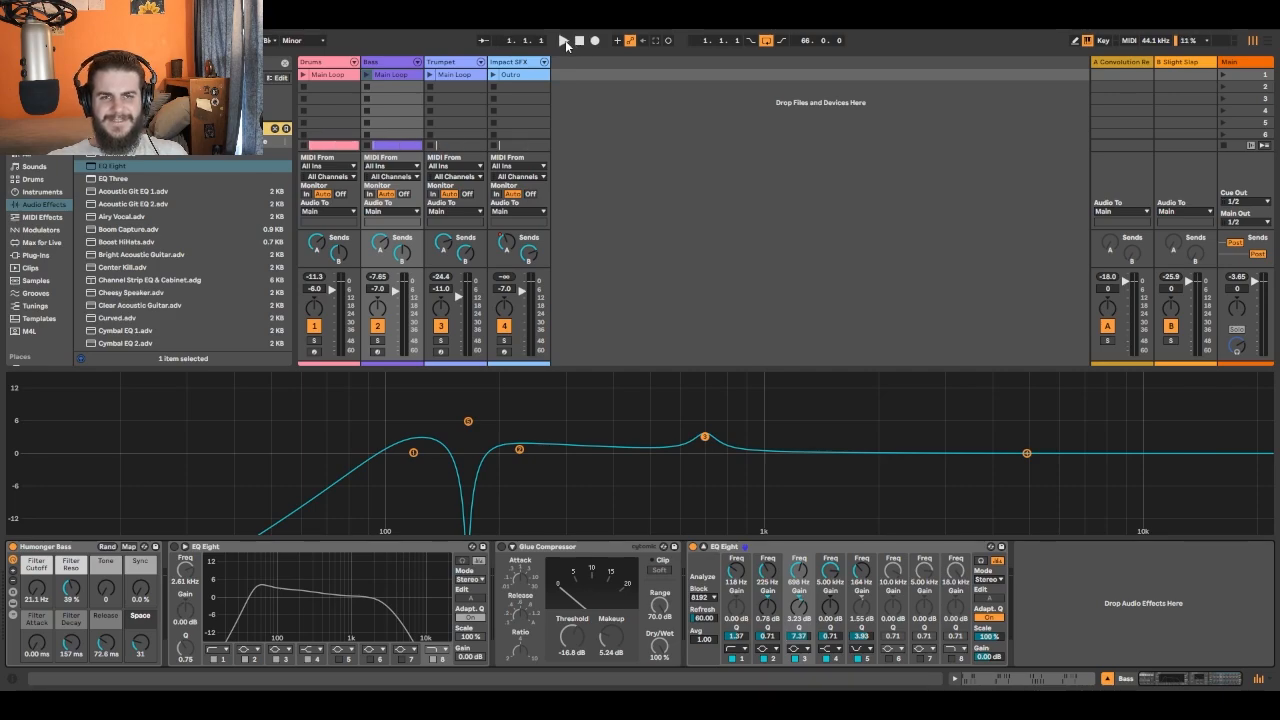
left_click(565, 40)
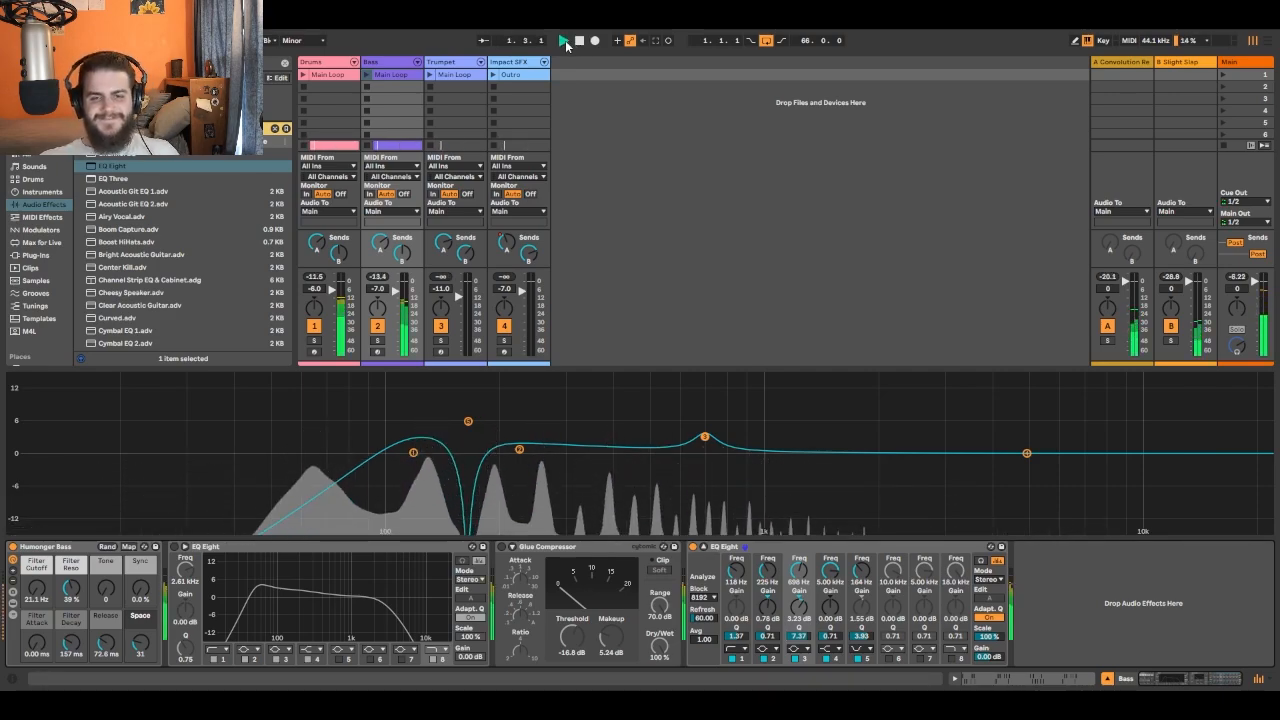
left_click(579, 40)
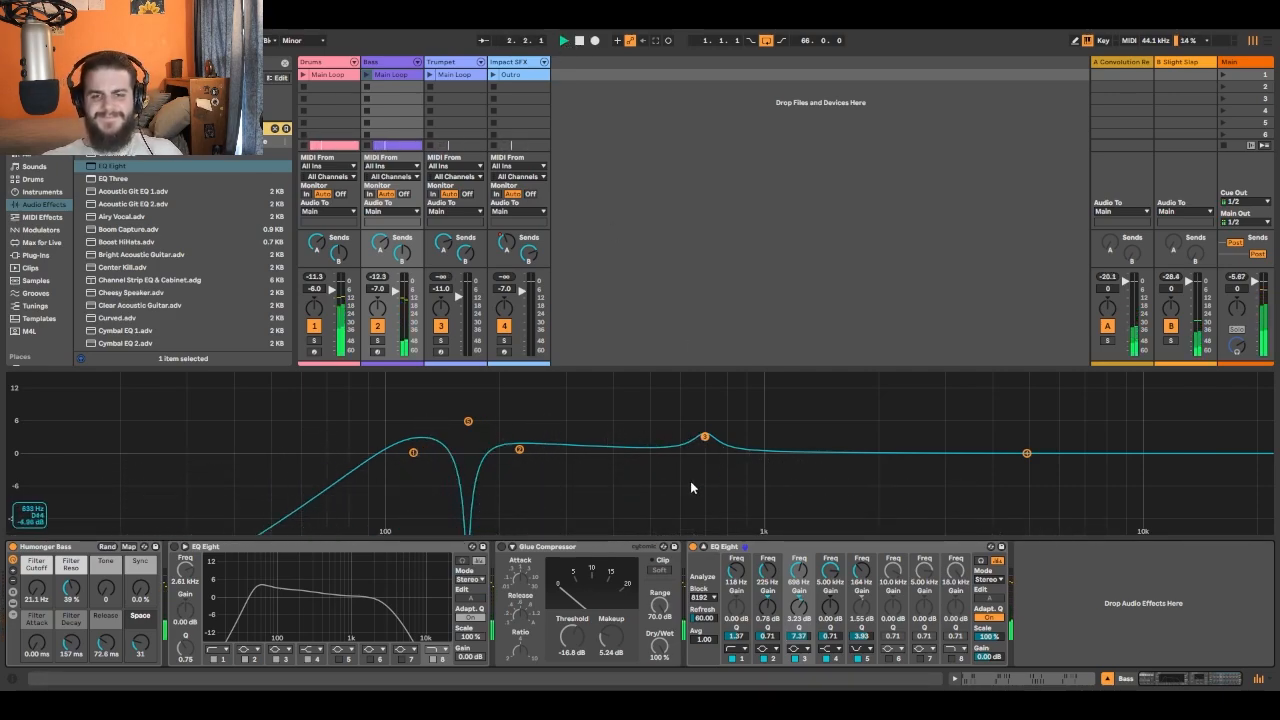
key("space")
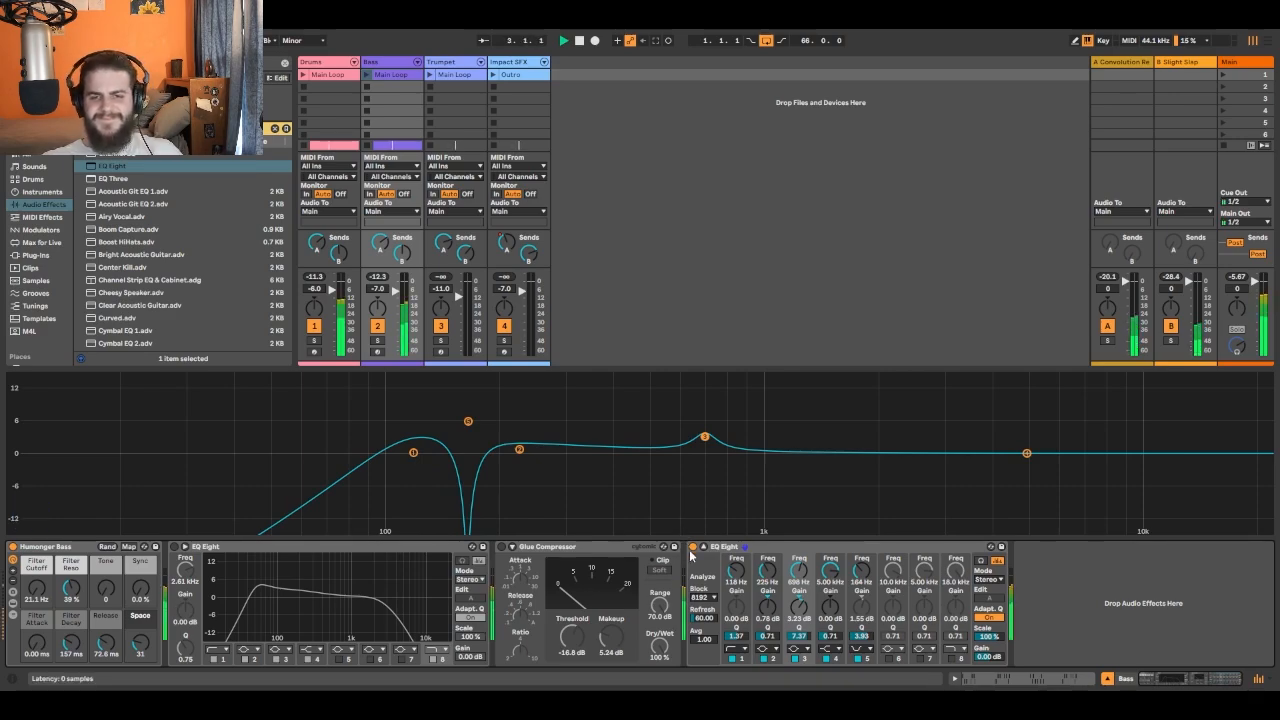
left_click(579, 42)
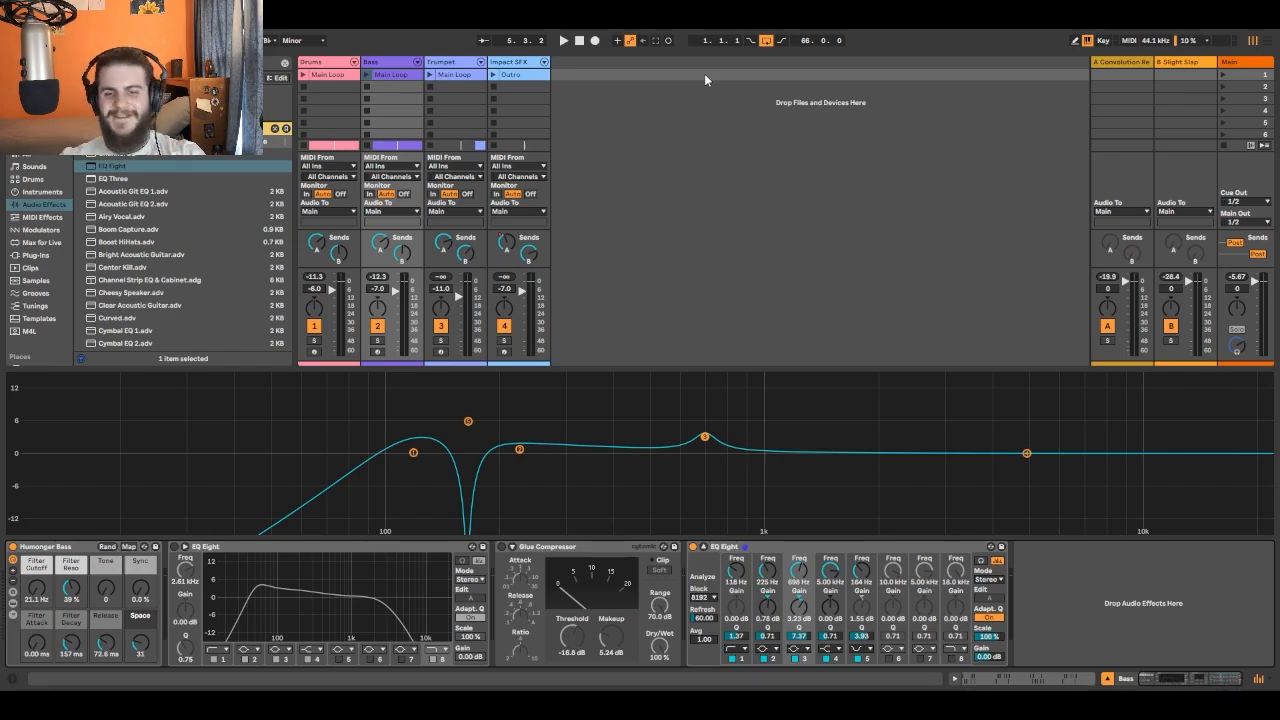
- Add a new EQ Eight to the end of the Trumpet track's device chain, after the Glue Compressor
left_click(465, 63)
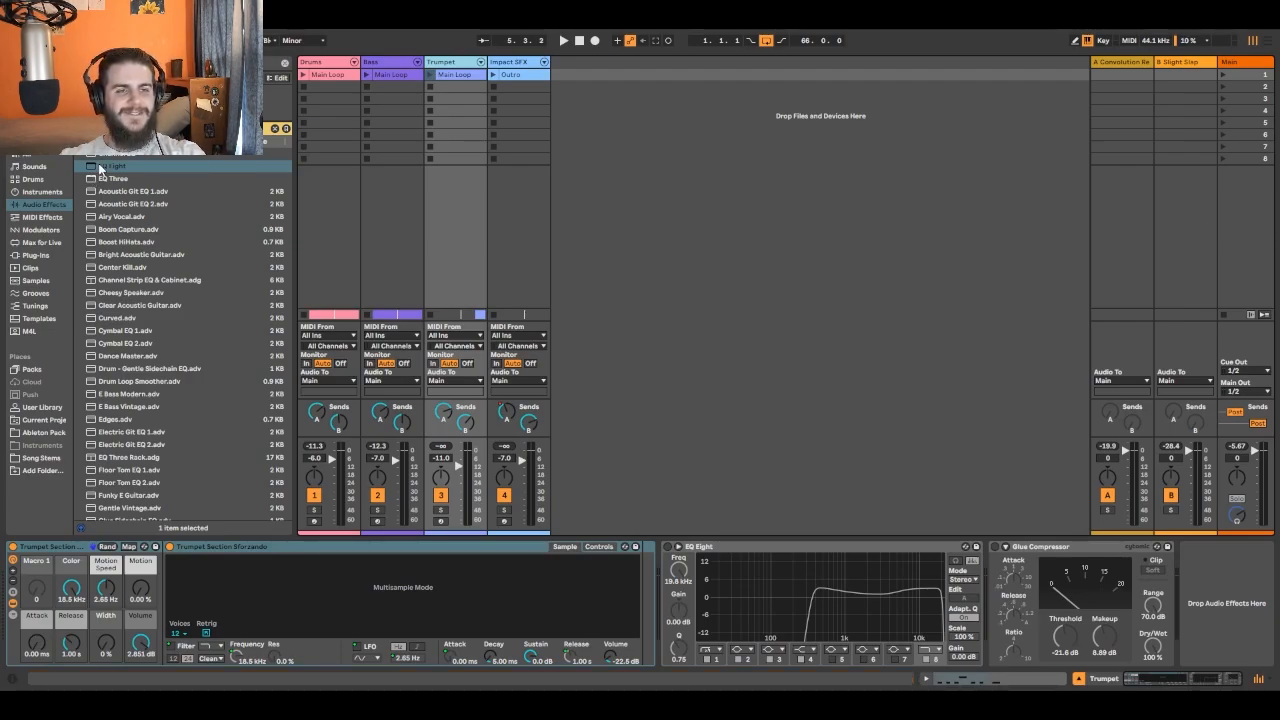
left_click_drag(101, 168, 1225, 610)
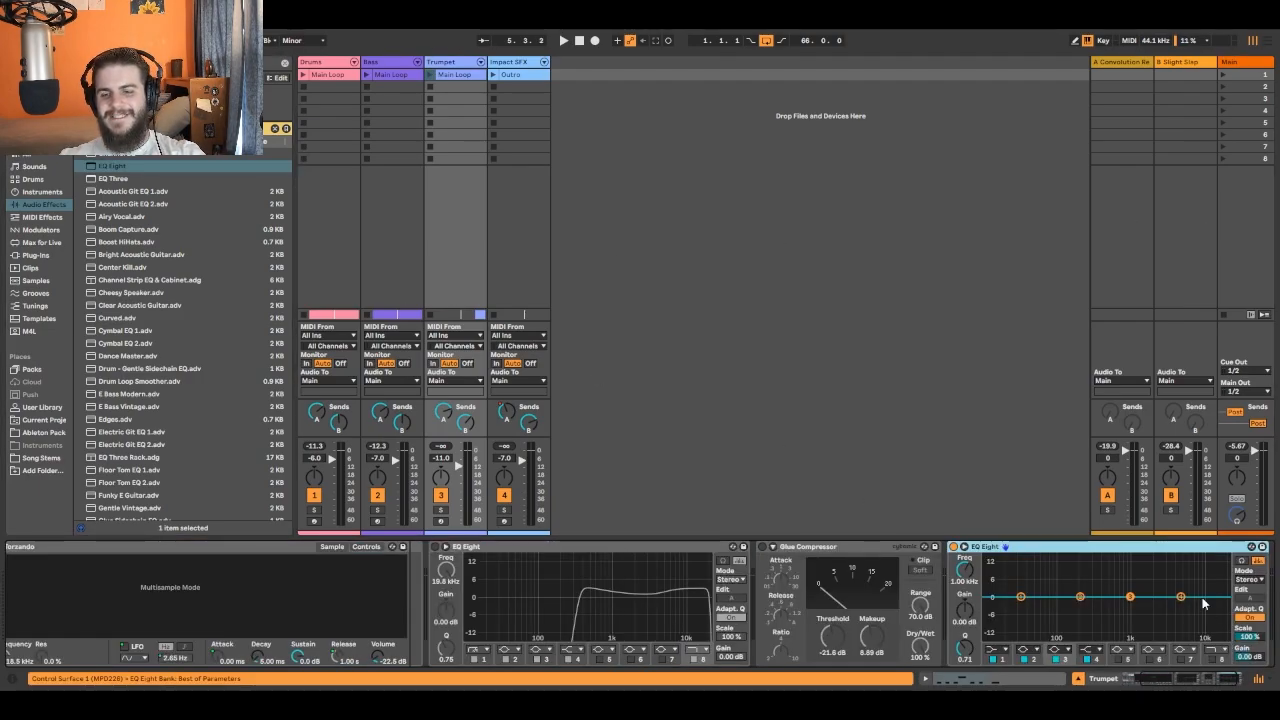
- Show the Arrangement View and set a two-bar loop starting at bar 7 around the first Trumpet clip
left_click(1271, 42)
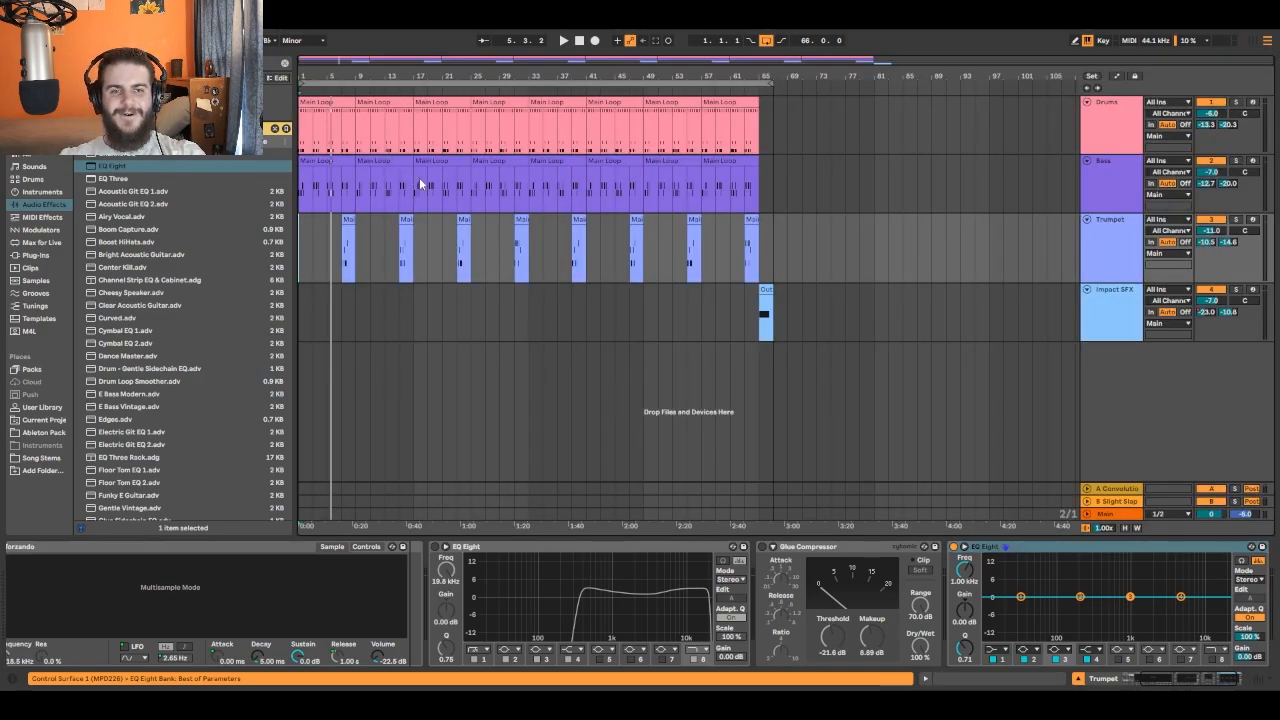
left_click(300, 83)
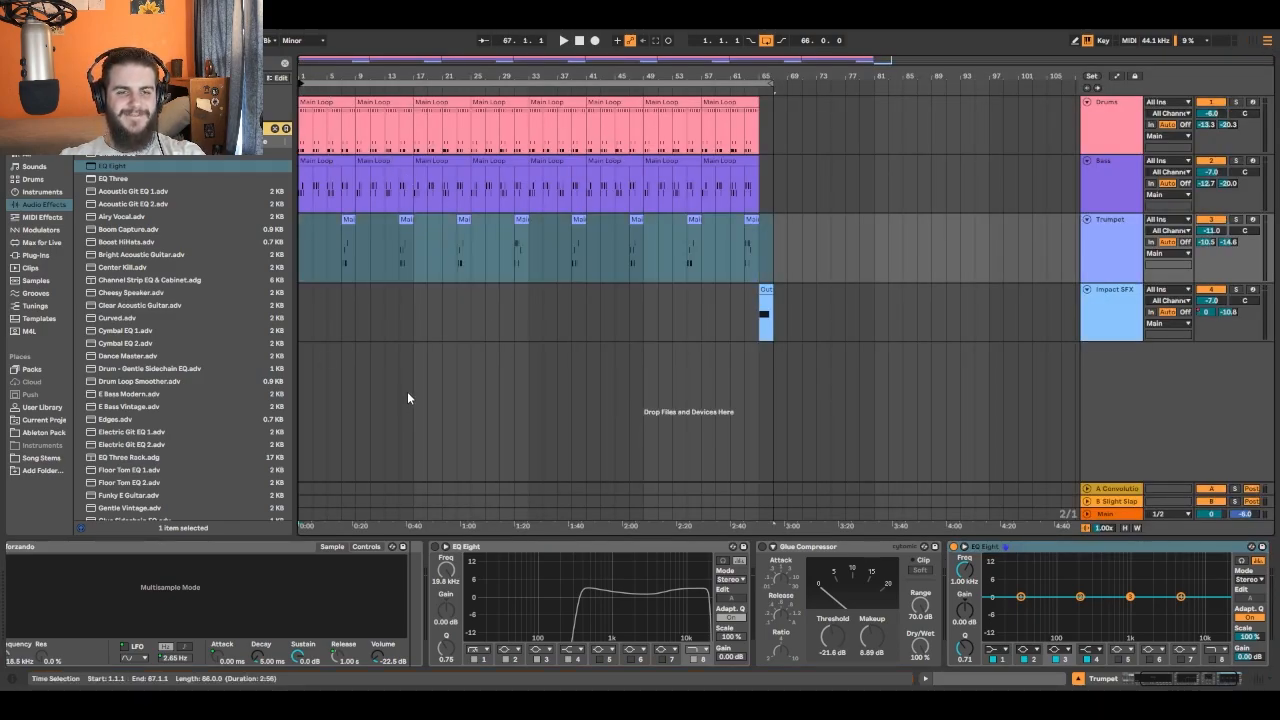
left_click(413, 312)
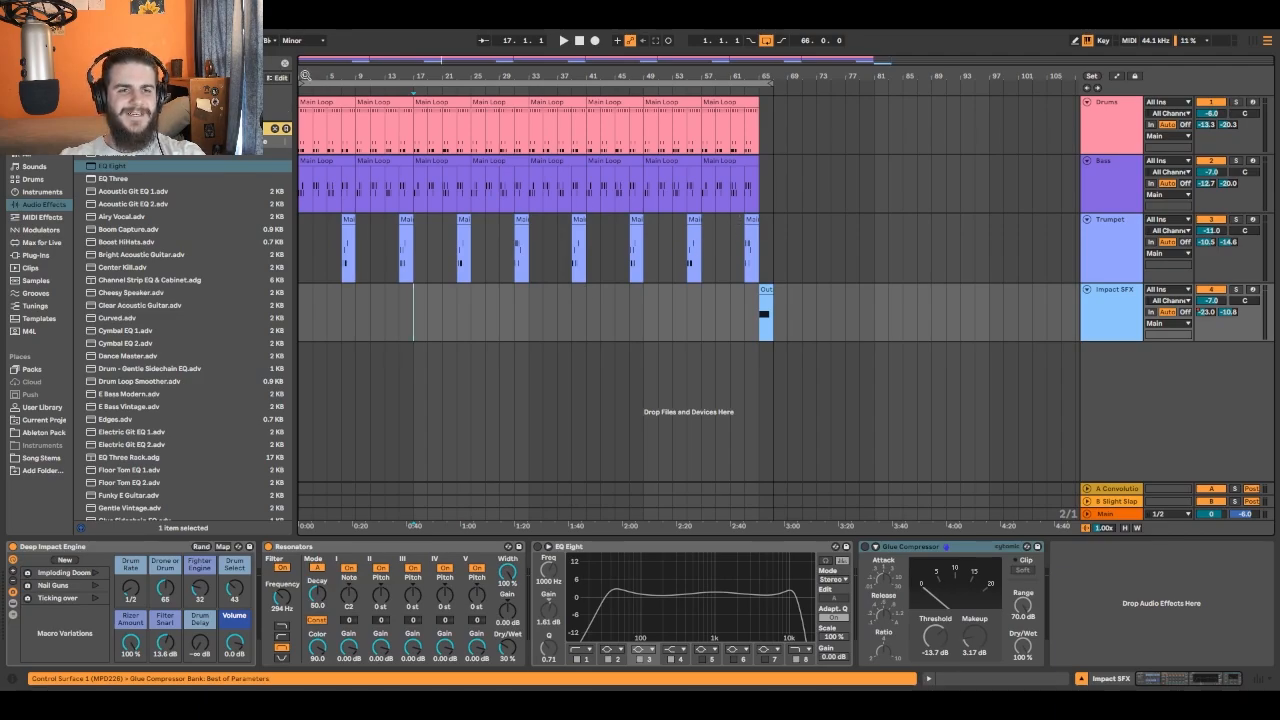
left_click(300, 84)
left_click_drag(300, 84, 342, 84)
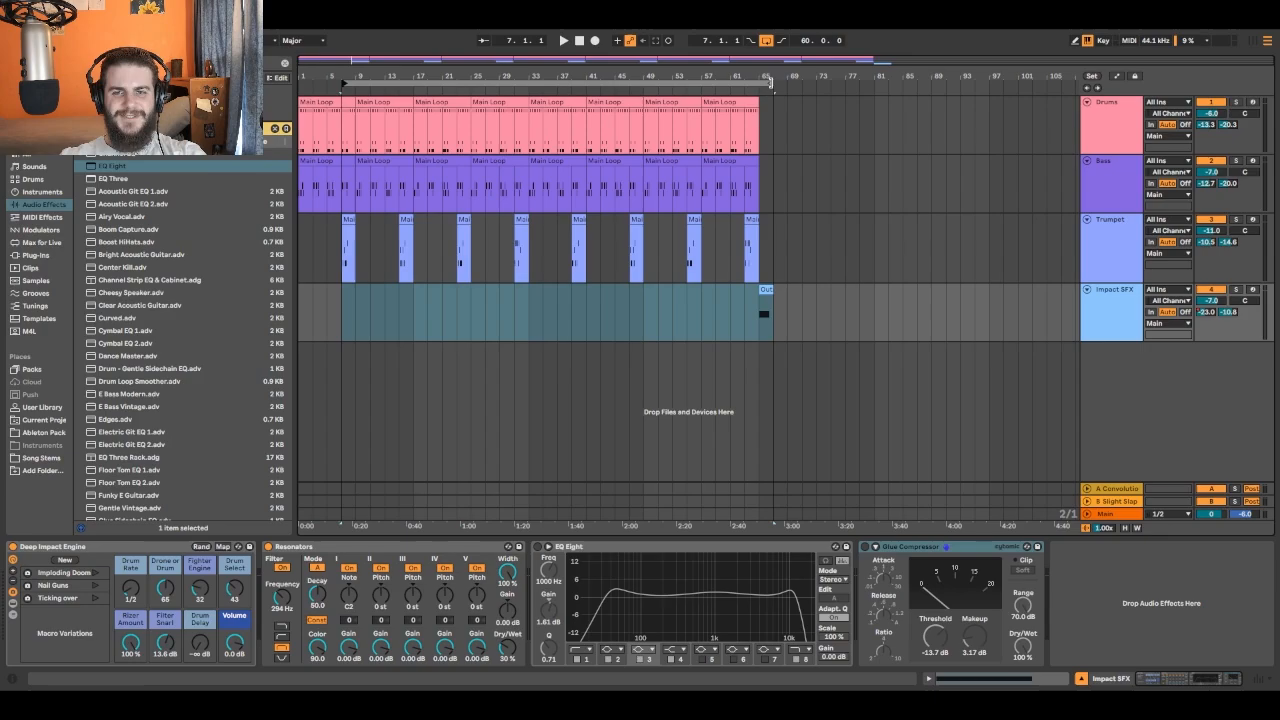
left_click_drag(776, 86, 358, 86)
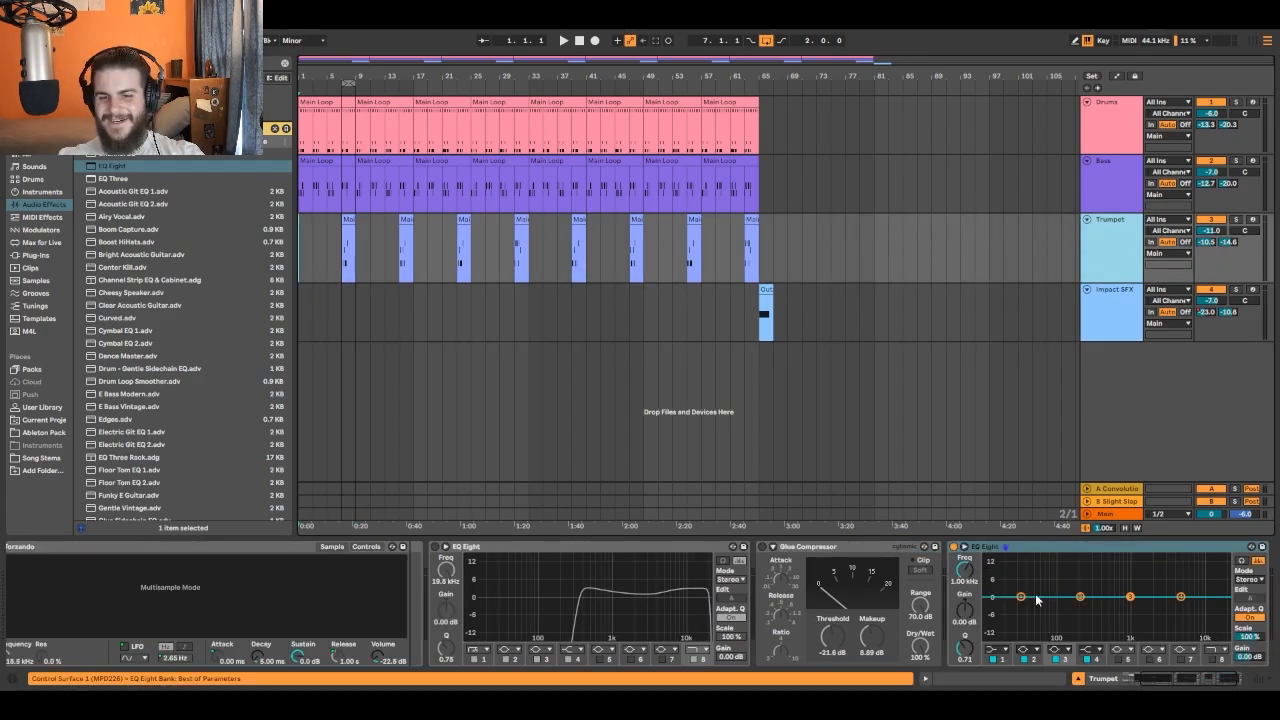
- Expand the display of the Trumpet's new EQ Eight and play the looped Trumpet section to view its spectrum
left_click_drag(1199, 681, 1225, 673)
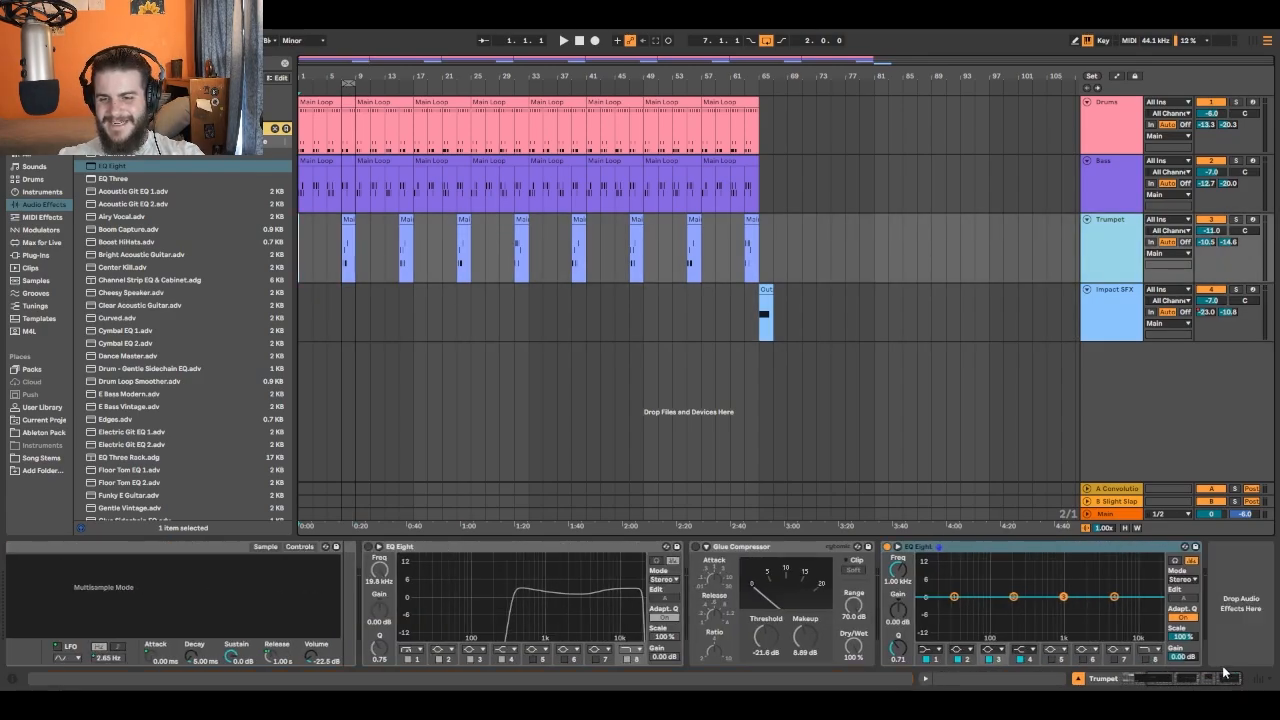
left_click(898, 548)
key("space")
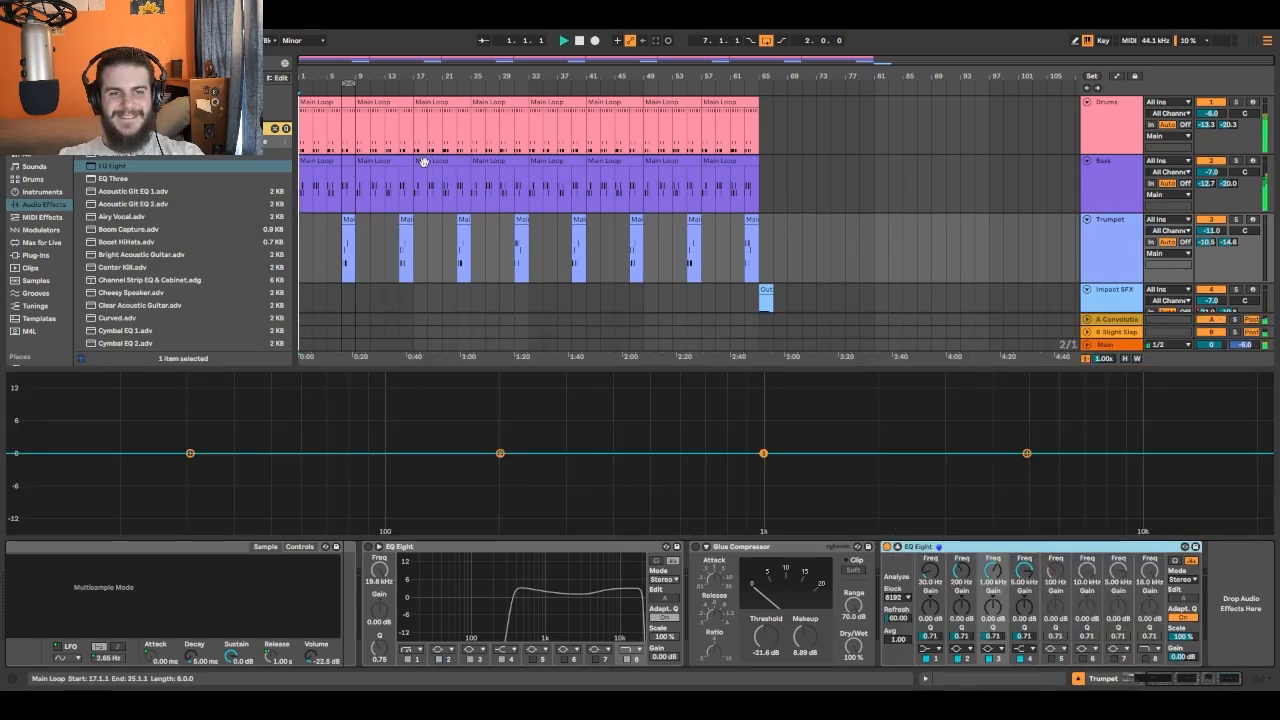
left_click(342, 94)
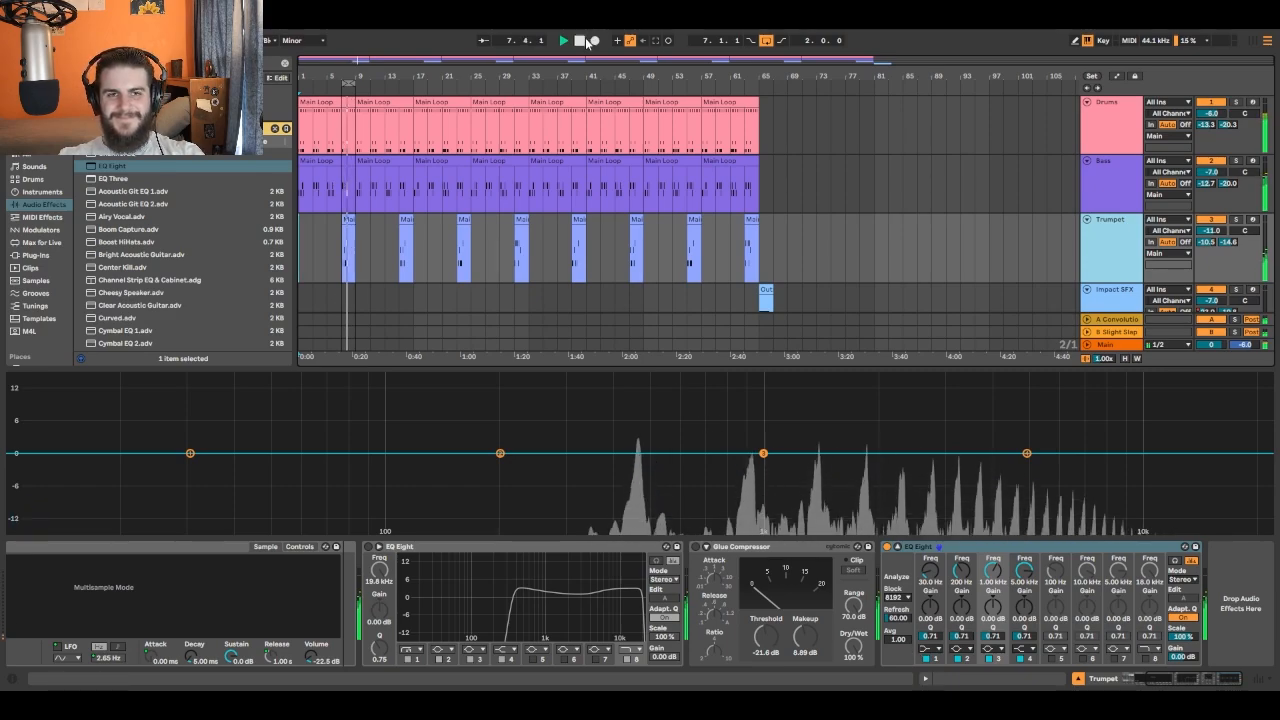
key("space")
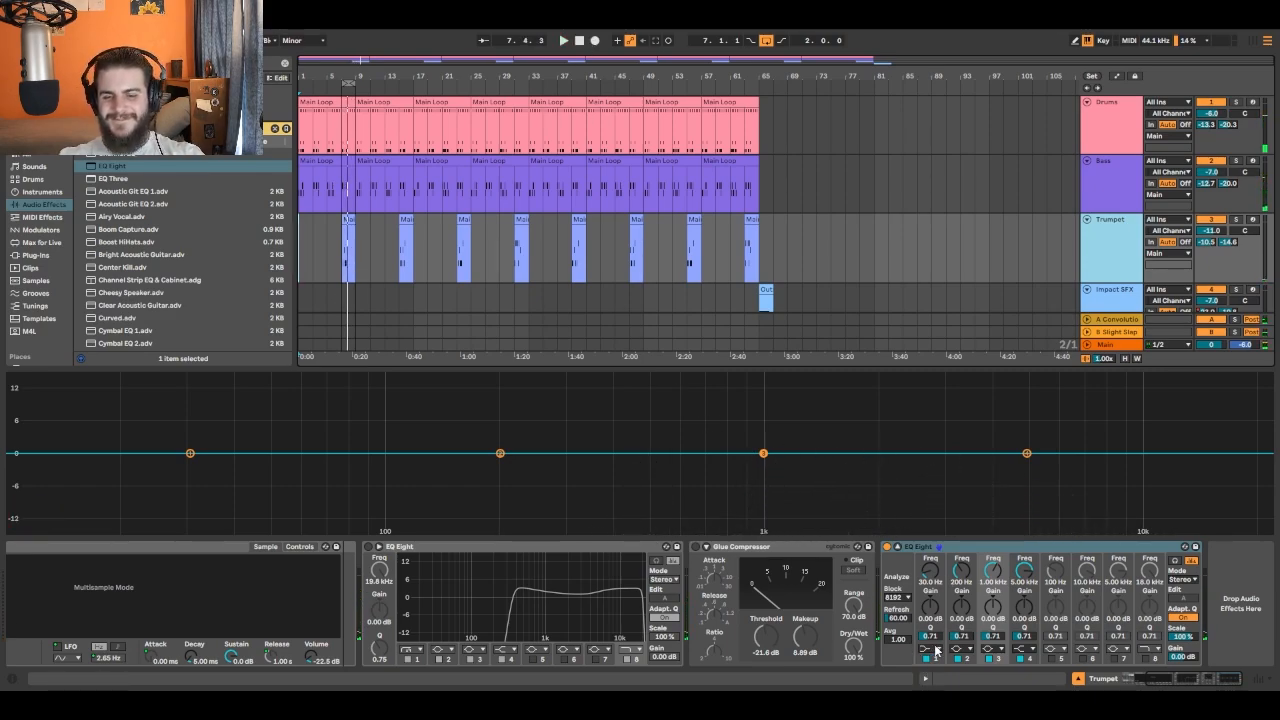
- Make band 1 of the Trumpet EQ a low cut and sweep it during playback to about 451 Hz with Q 1.37
left_click(933, 650)
left_click(932, 588)
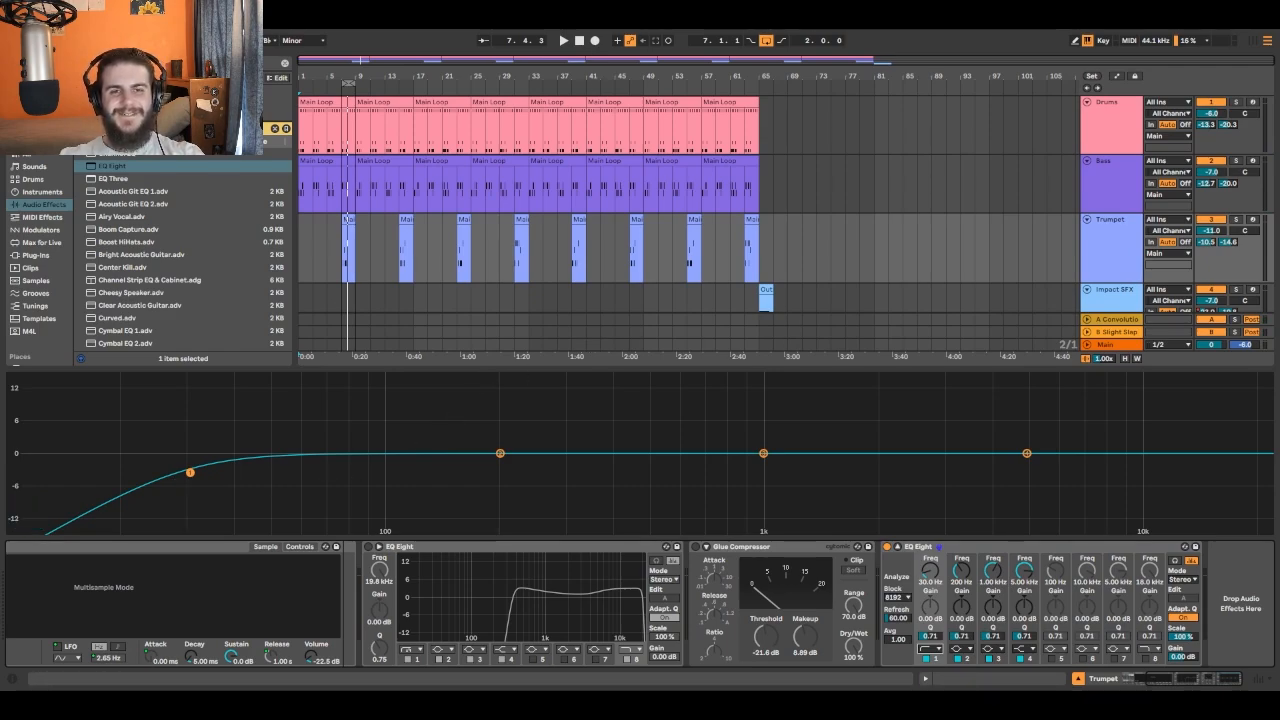
left_click(565, 41)
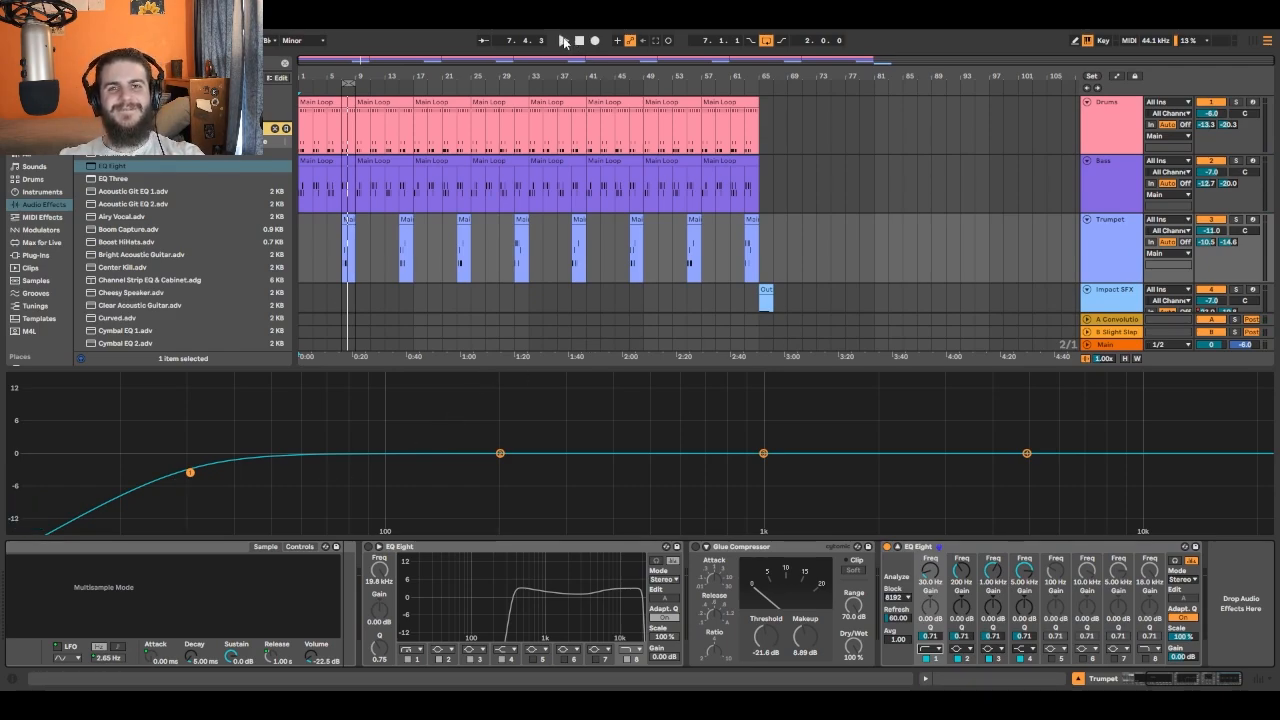
mouse_move(183, 488)
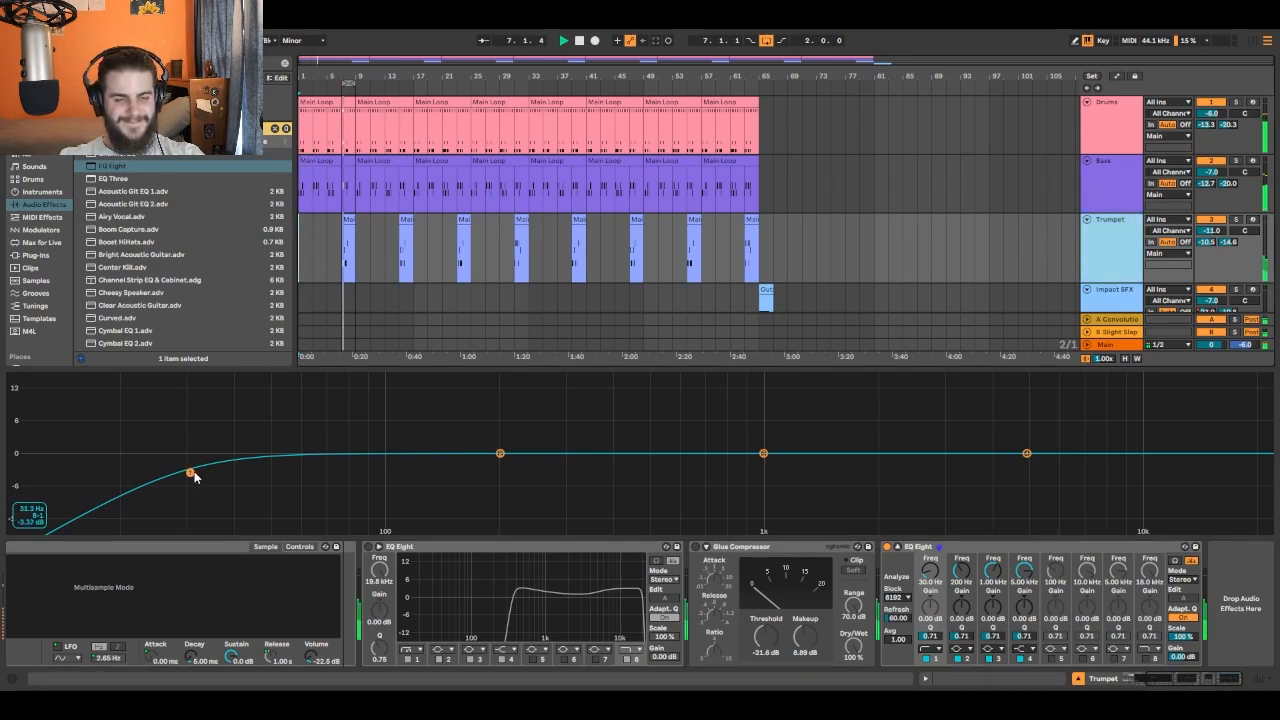
left_click_drag(192, 473, 633, 453)
left_click(579, 40)
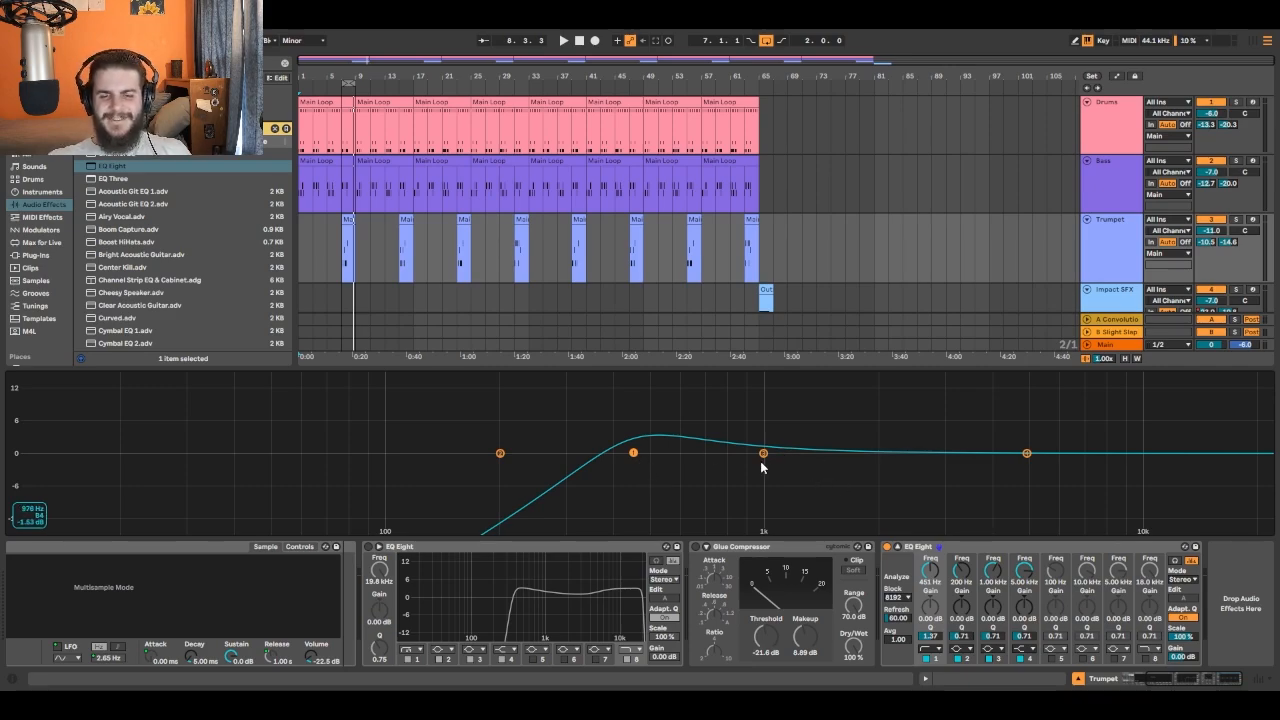
- Play the Trumpet loop and boost band 3 of the Trumpet's last EQ Eight by 15 dB at about 1.04 kHz
left_click(562, 41)
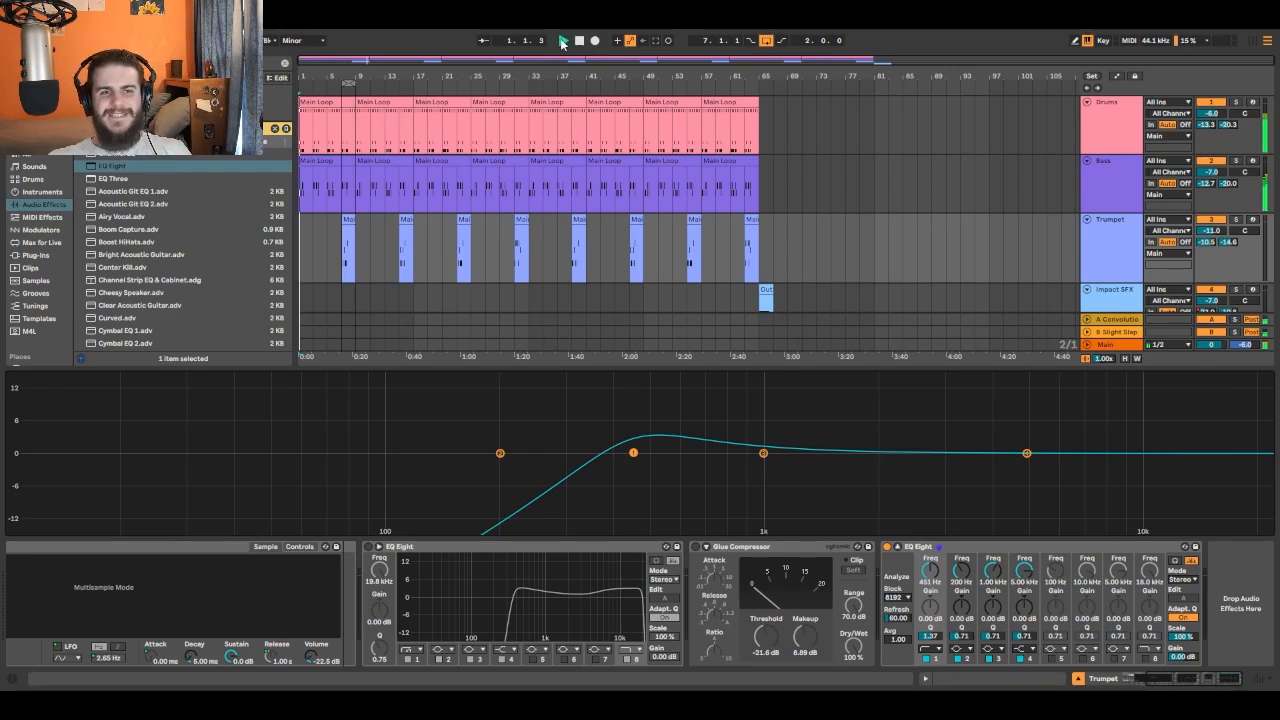
left_click(345, 195)
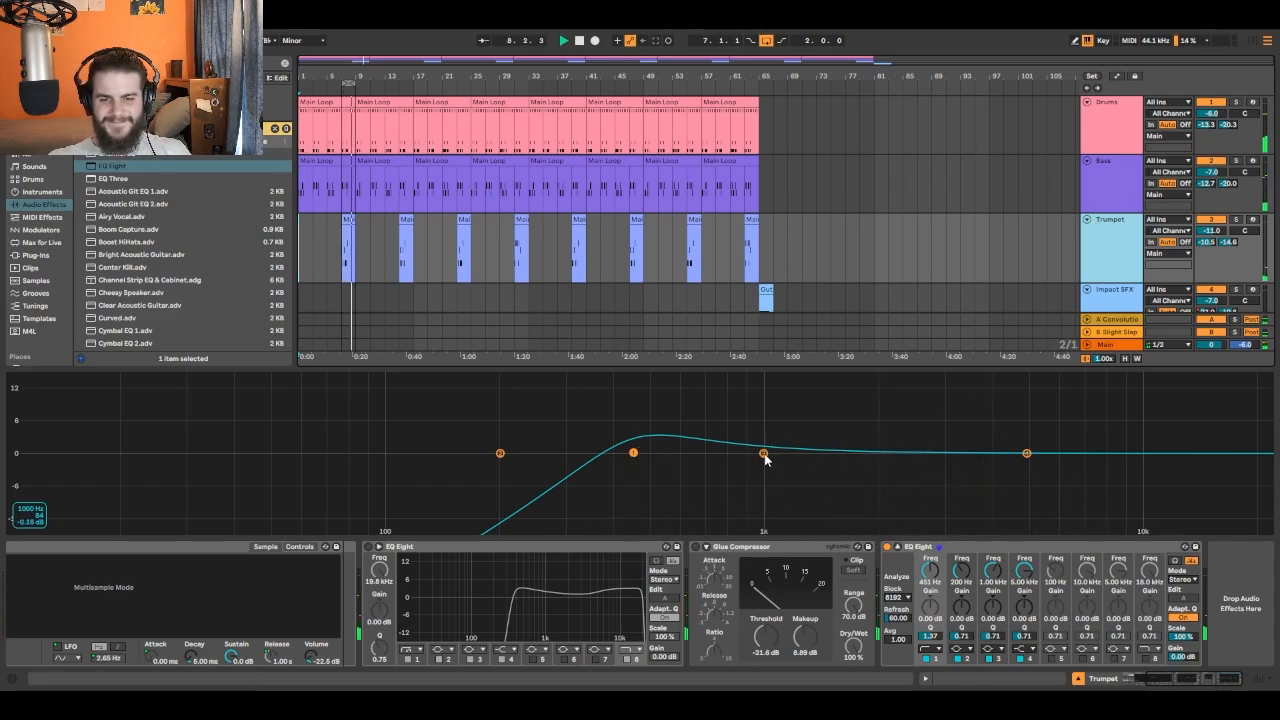
left_click_drag(764, 453, 770, 376)
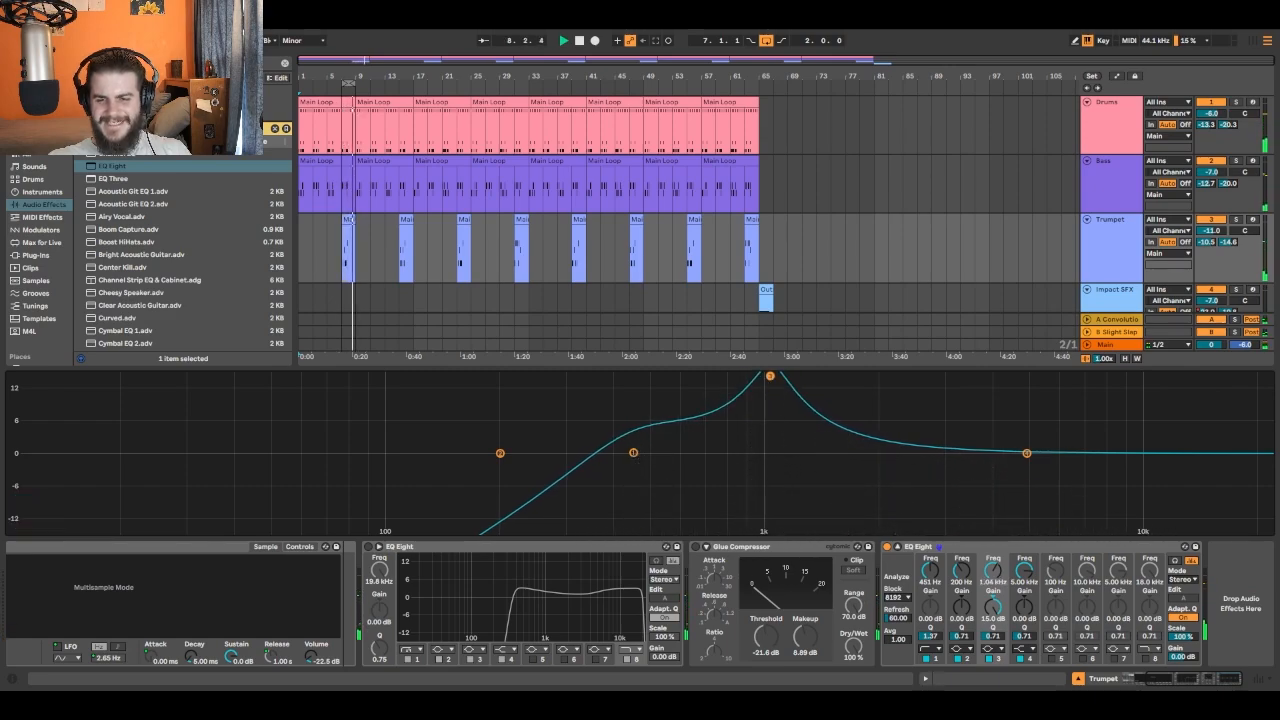
left_click(970, 650)
left_click(965, 607)
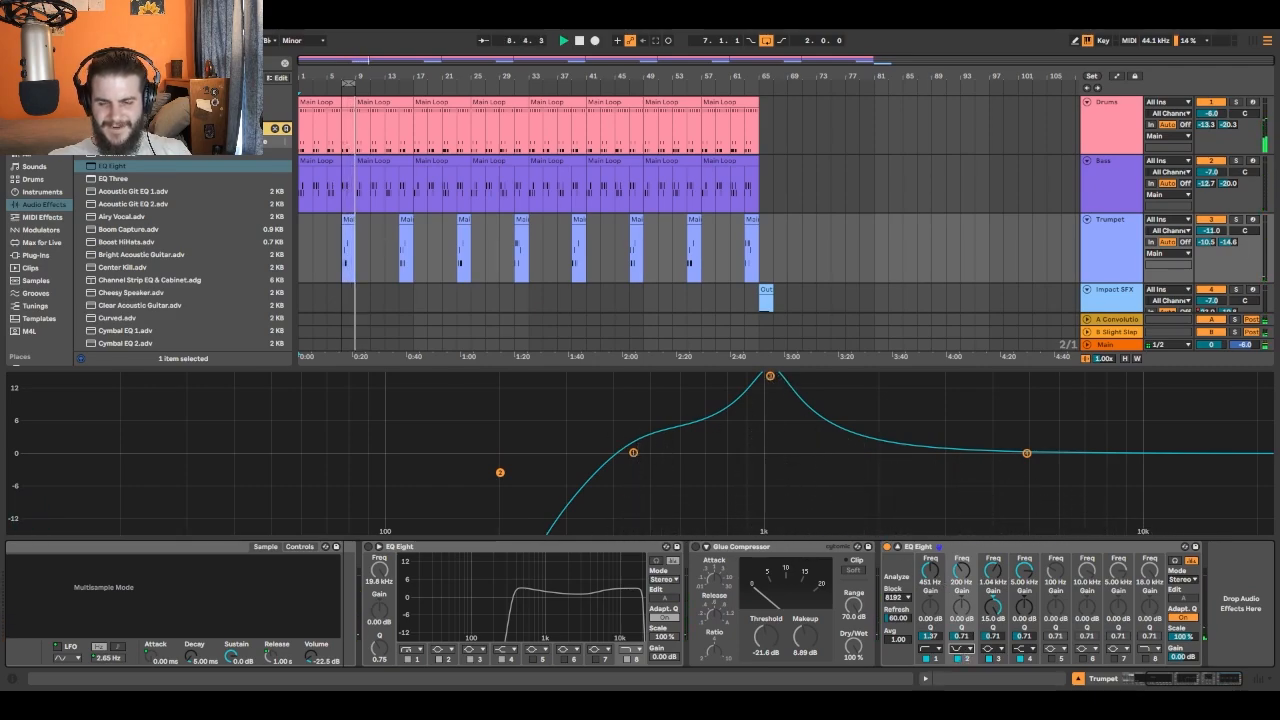
left_click(961, 606)
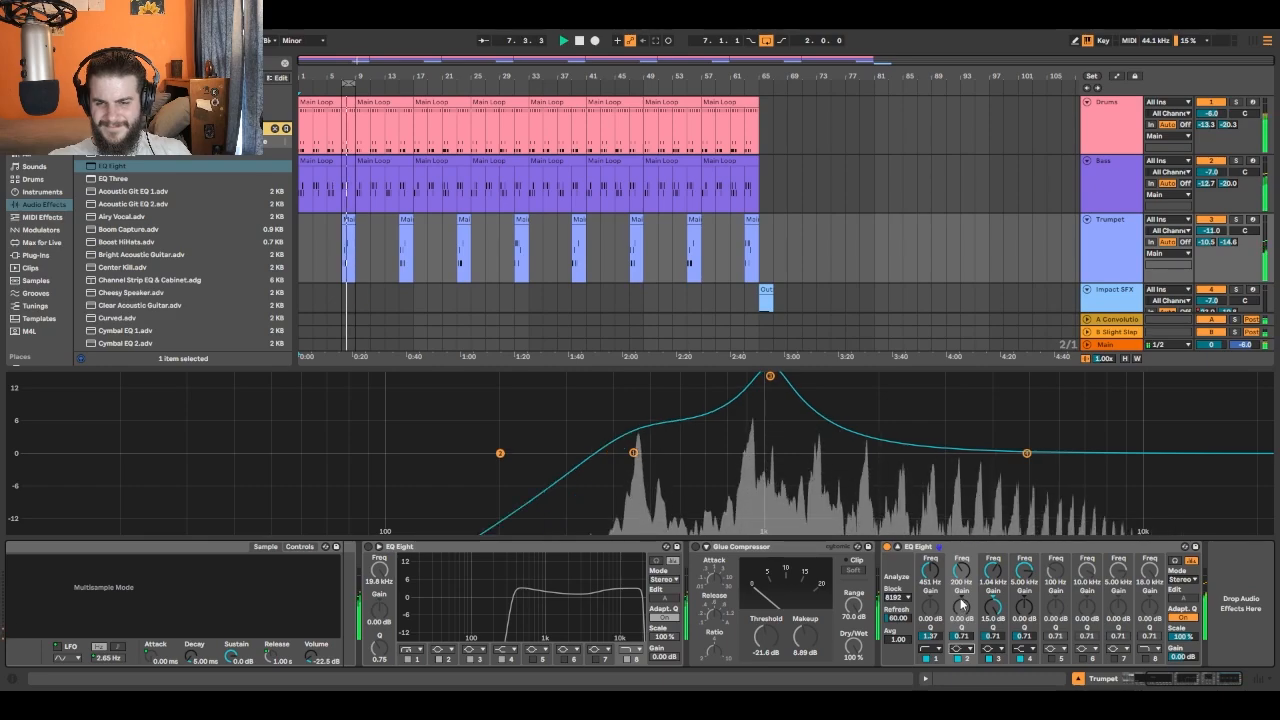
- Change band 3 of the Trumpet EQ to a notch at about 1.02 kHz and narrow it to a Q of about 9.79
left_click(994, 648)
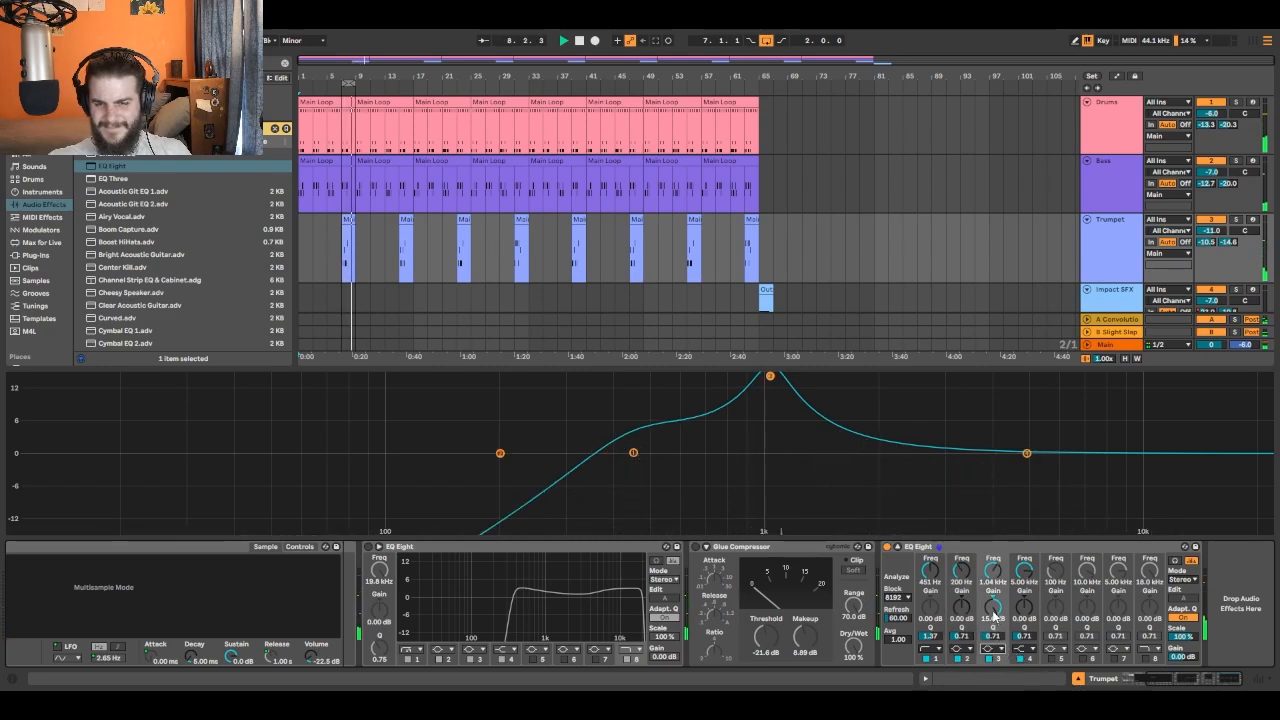
left_click(994, 616)
left_click_drag(773, 478, 766, 433)
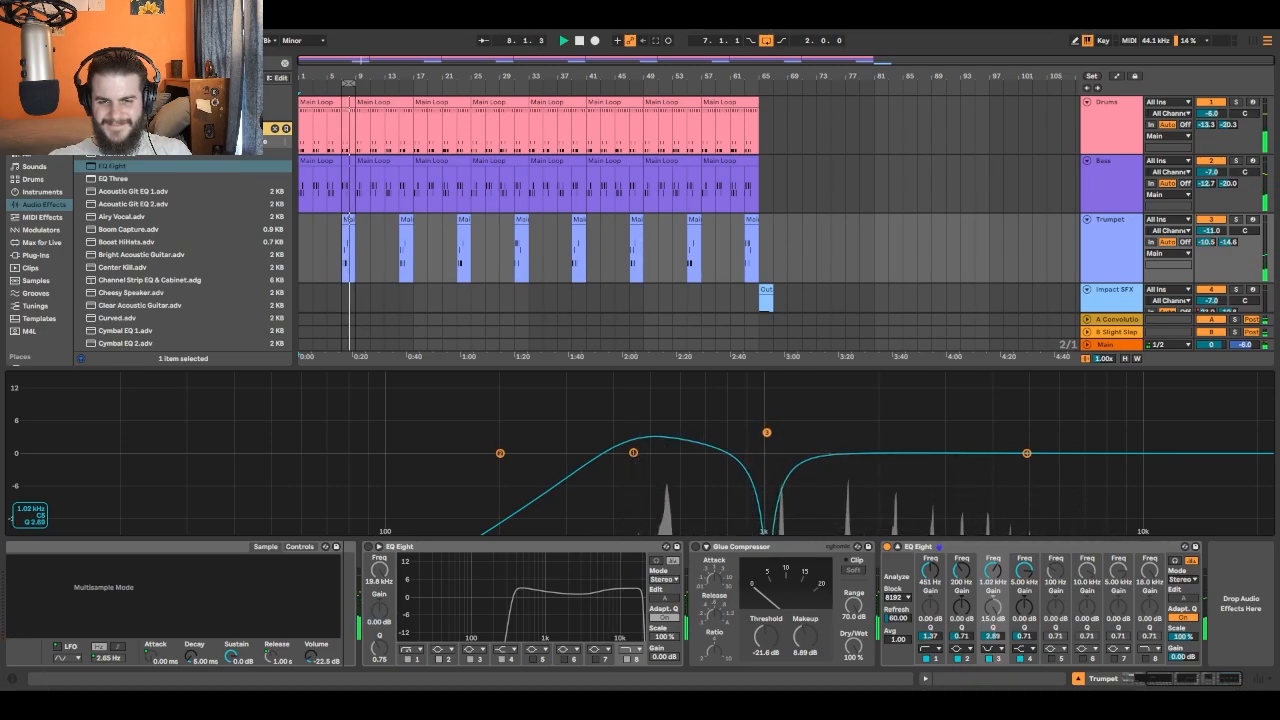
left_click_drag(997, 638, 997, 592)
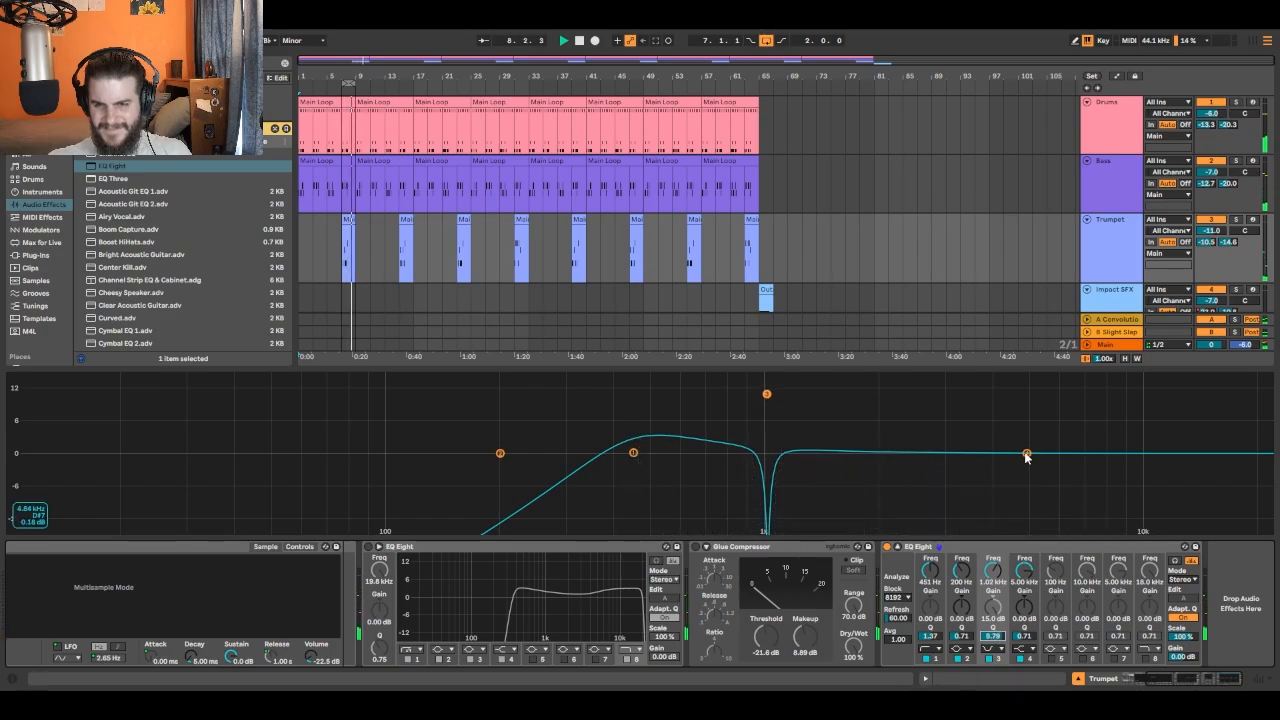
- Raise the Trumpet EQ's band 4 shelf about 6.85 dB at 3.85 kHz, add a band 8 high cut at 10.0 kHz, and stop playback
left_click_drag(1026, 453, 984, 418)
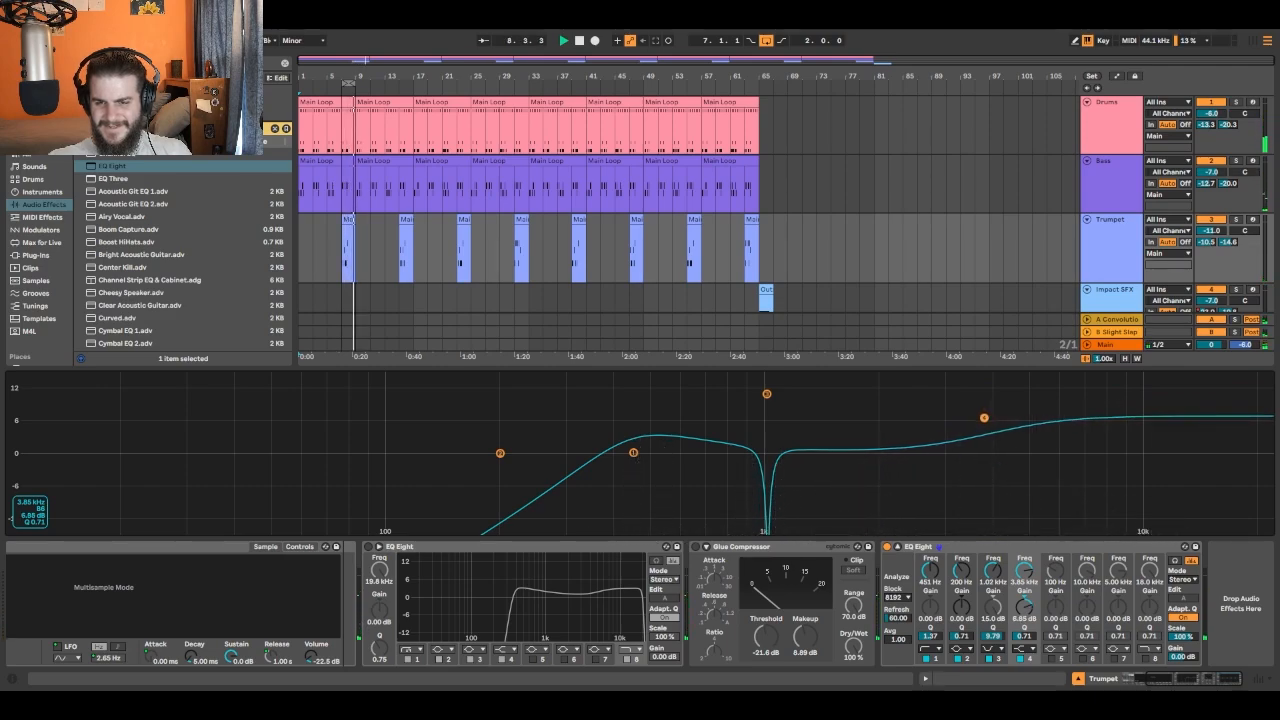
left_click(1152, 658)
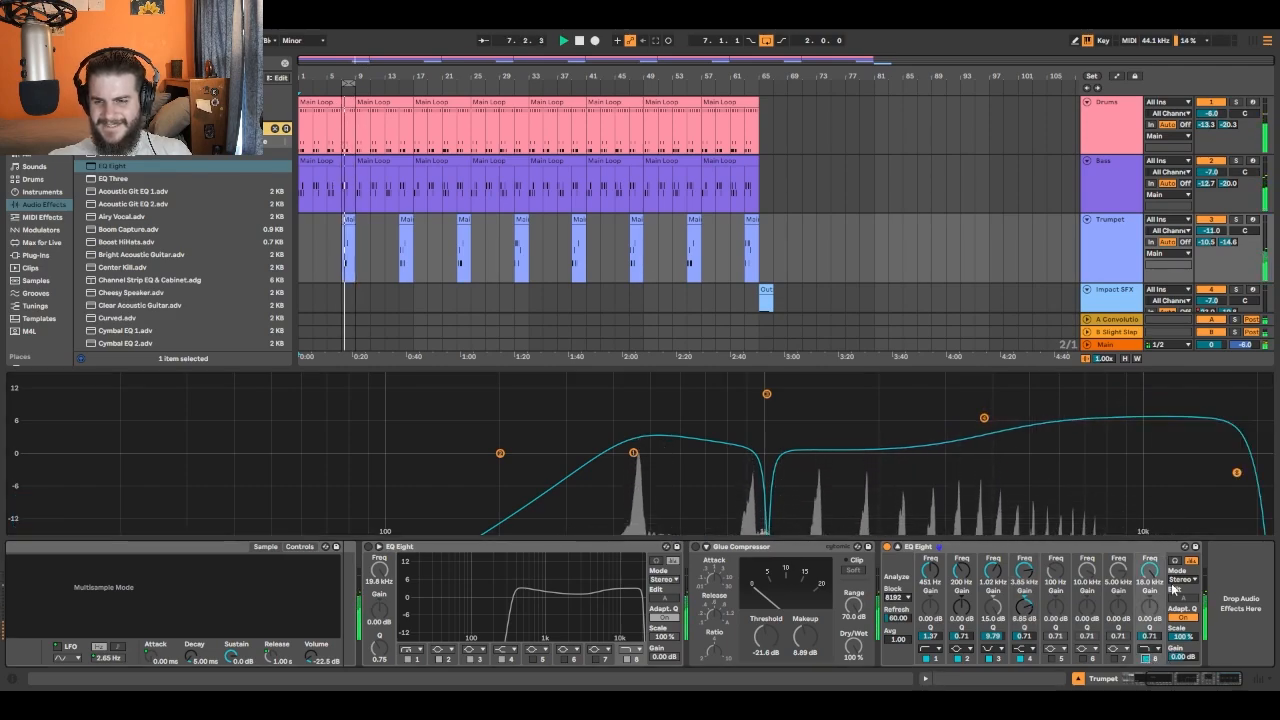
left_click_drag(1237, 472, 1141, 469)
left_click(578, 40)
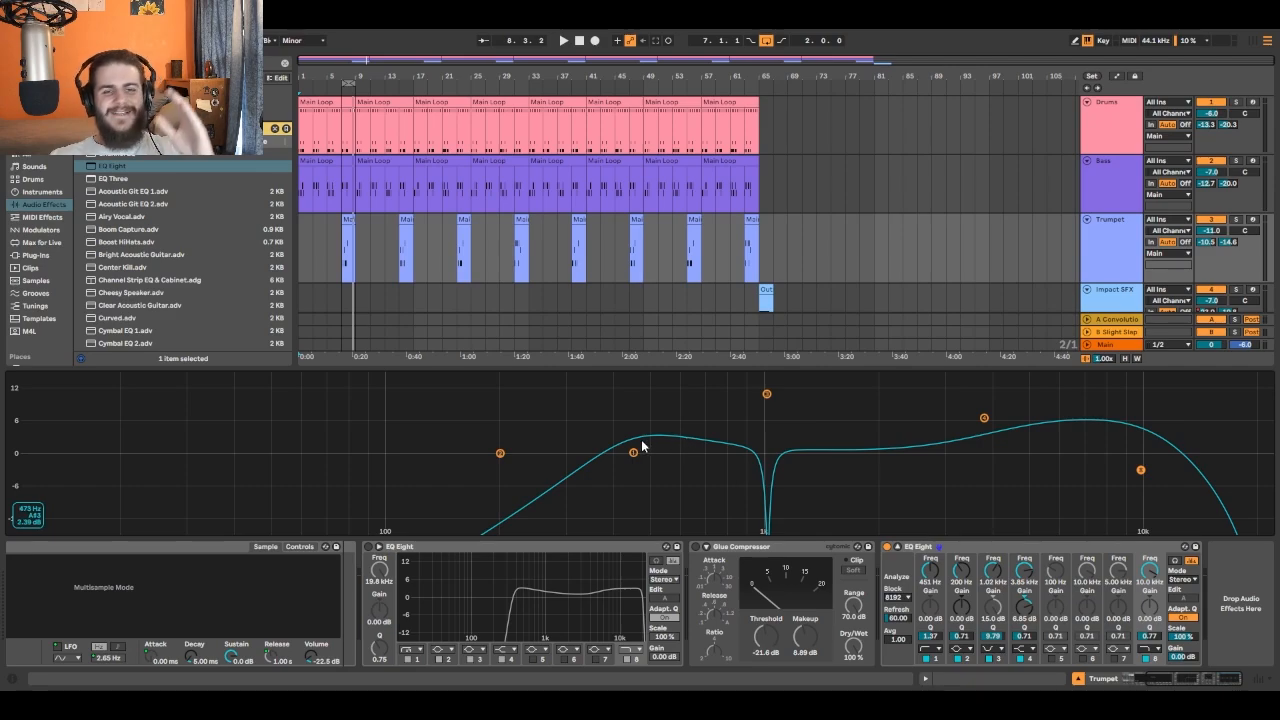
left_click(580, 41)
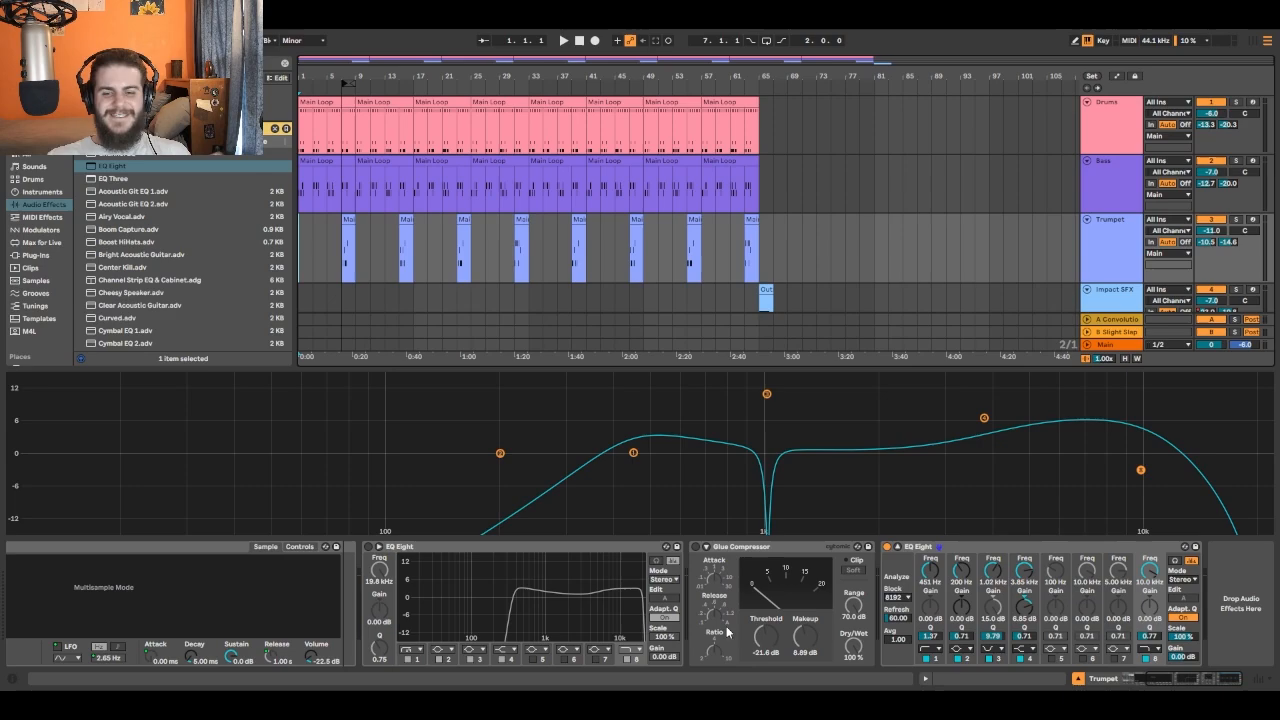
- Play the arrangement from the start and collapse the expanded EQ Eight displays of the Trumpet and Bass tracks
left_click(898, 547)
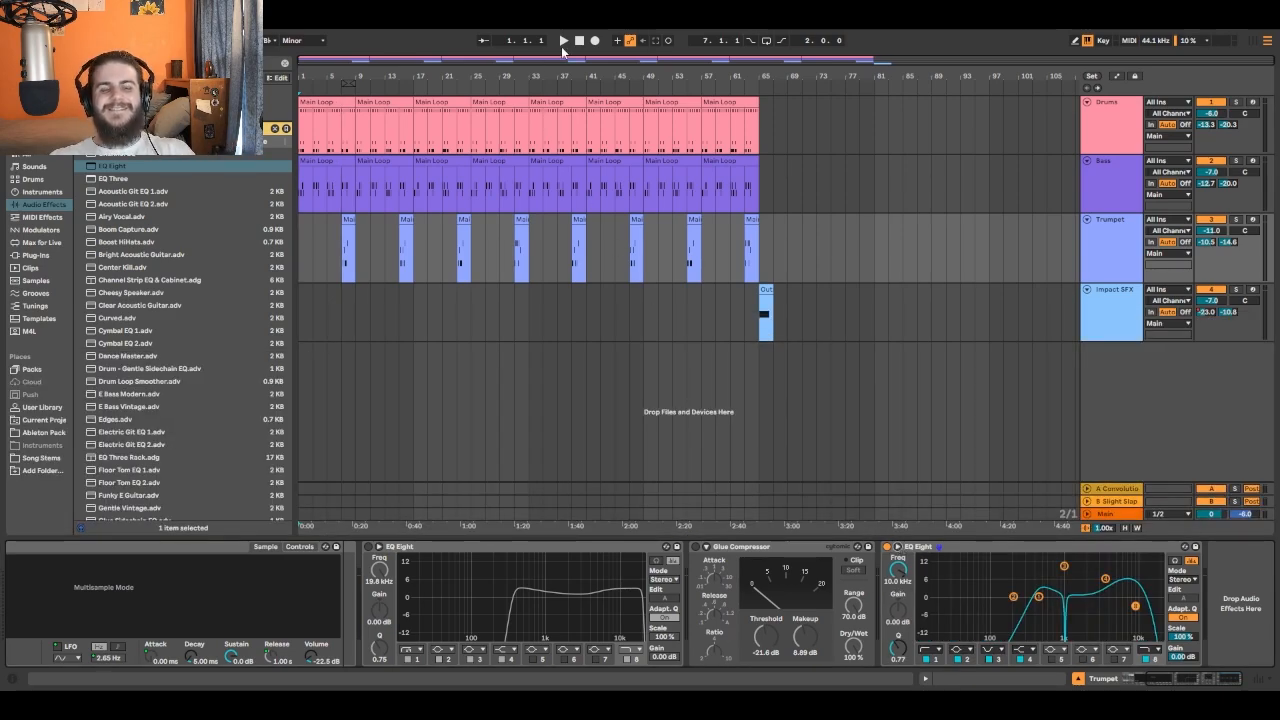
left_click(562, 42)
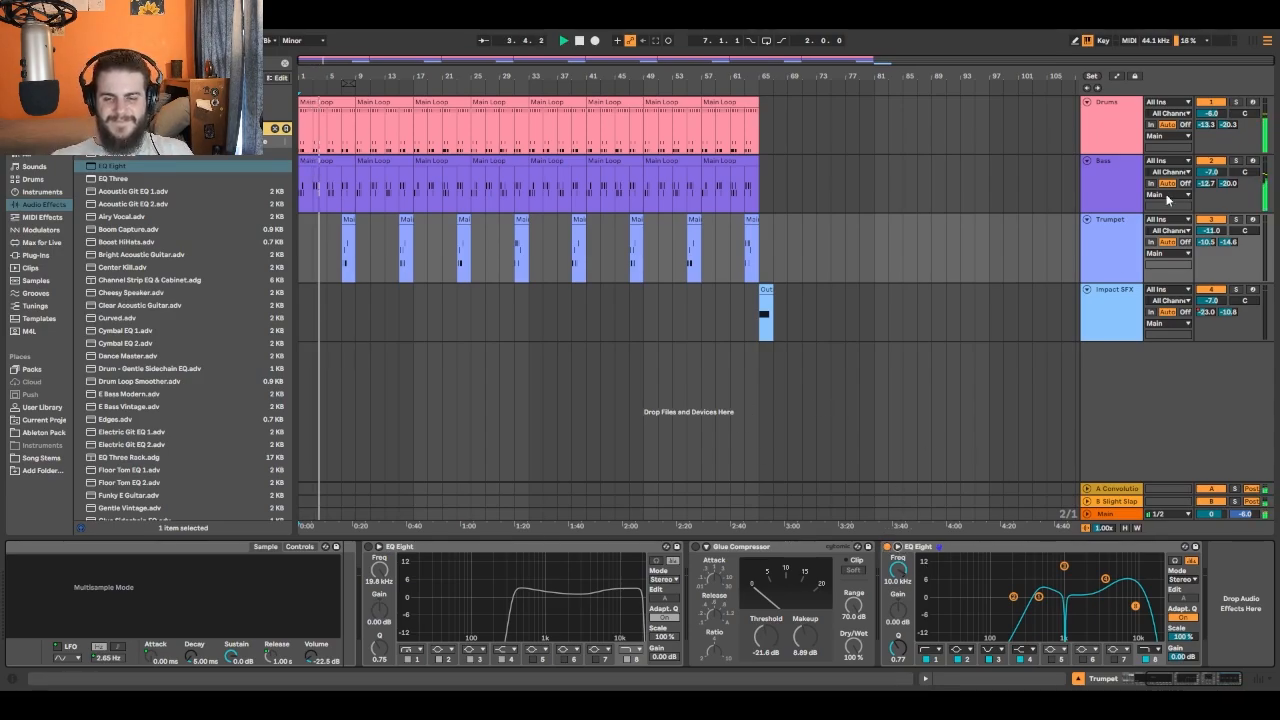
left_click(1121, 170)
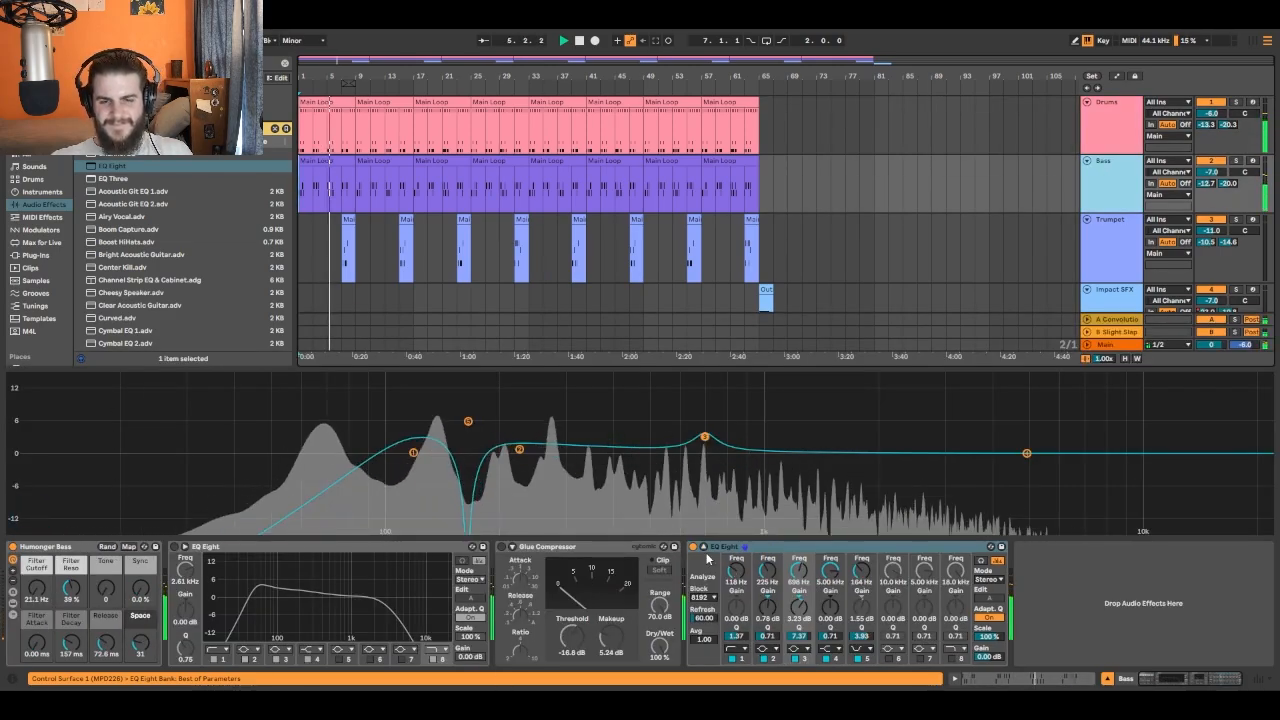
left_click(703, 546)
left_click(703, 546)
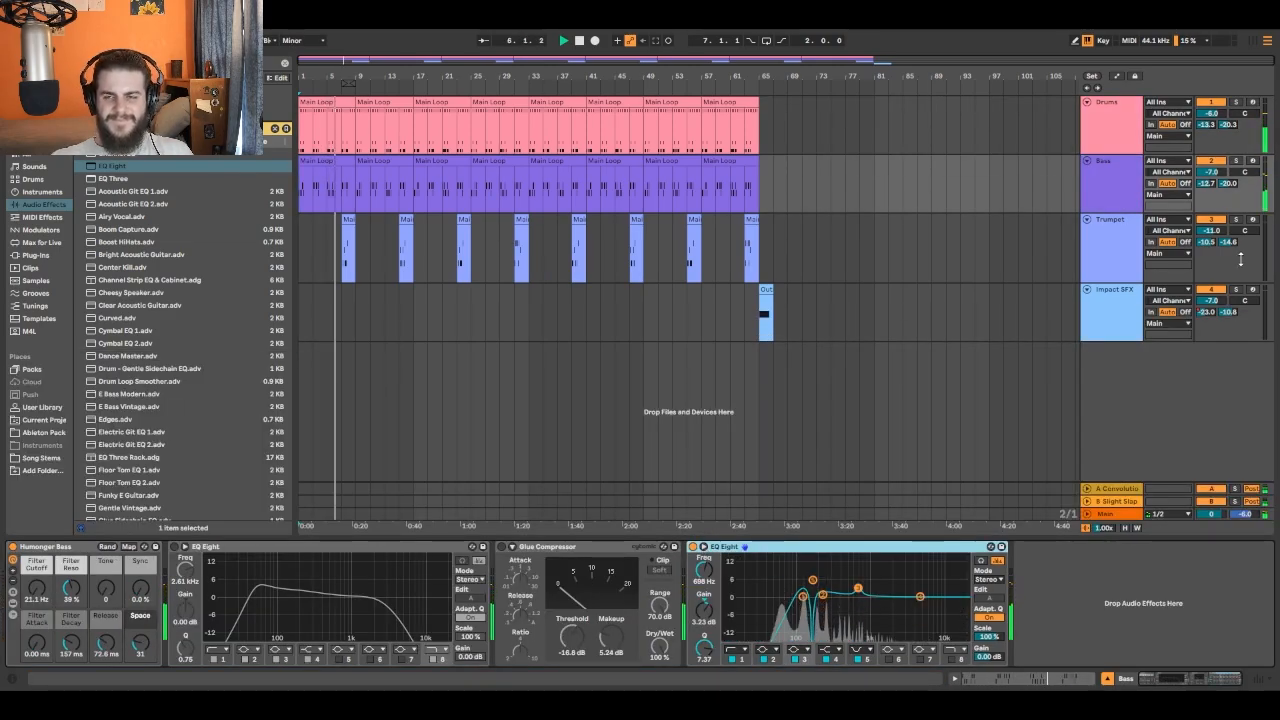
- Compare the mix with and without the Bass and Trumpet tracks' last EQ Eights by bypassing and re-enabling them during playback
left_click(1119, 241)
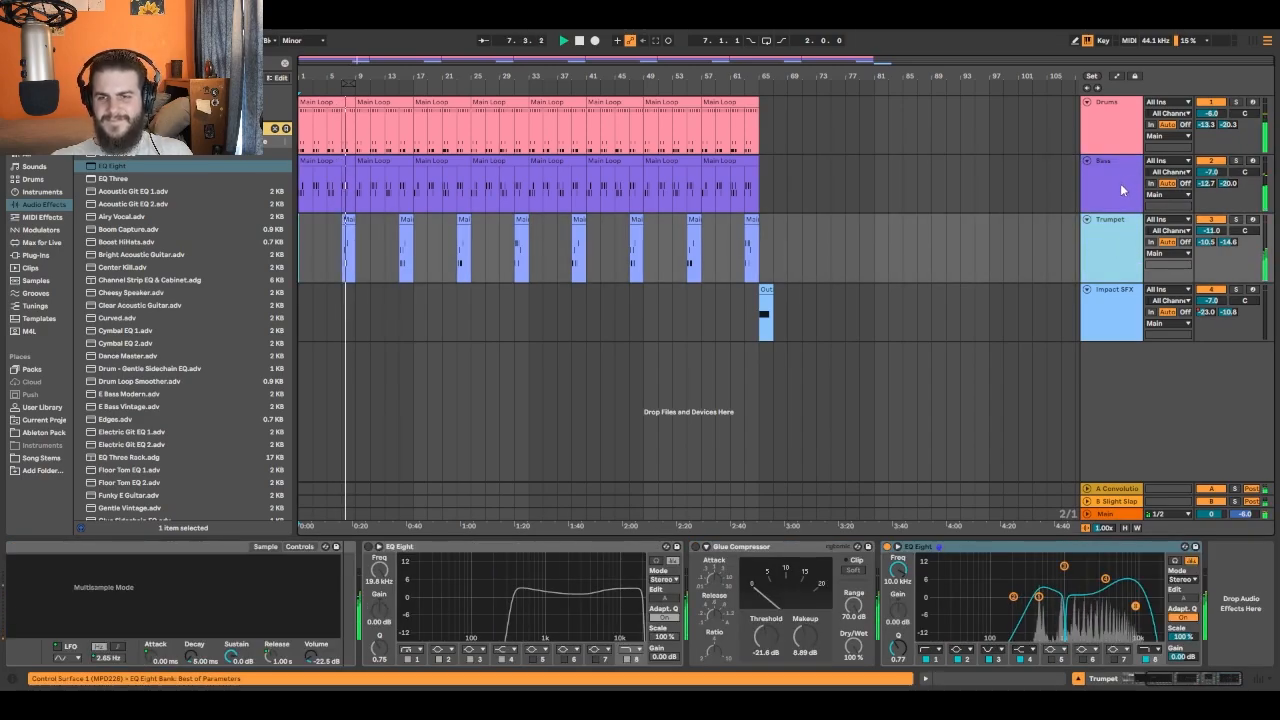
left_click(1105, 135)
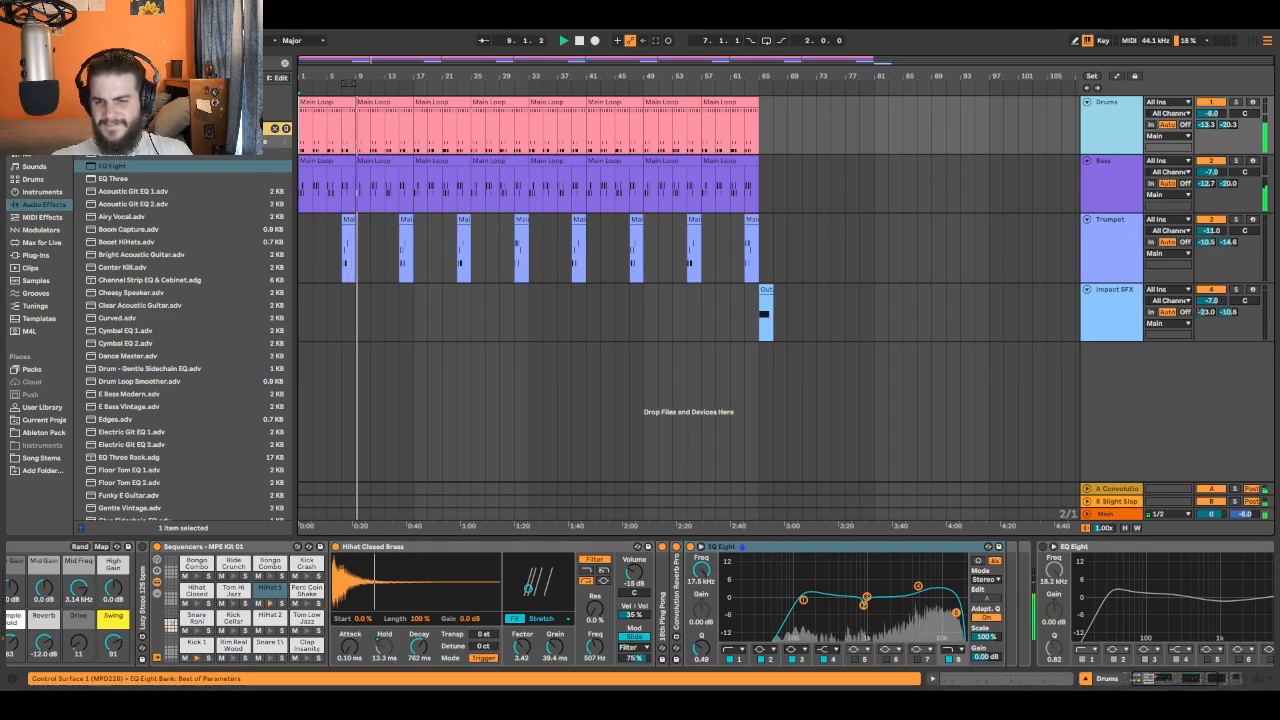
left_click(1147, 683)
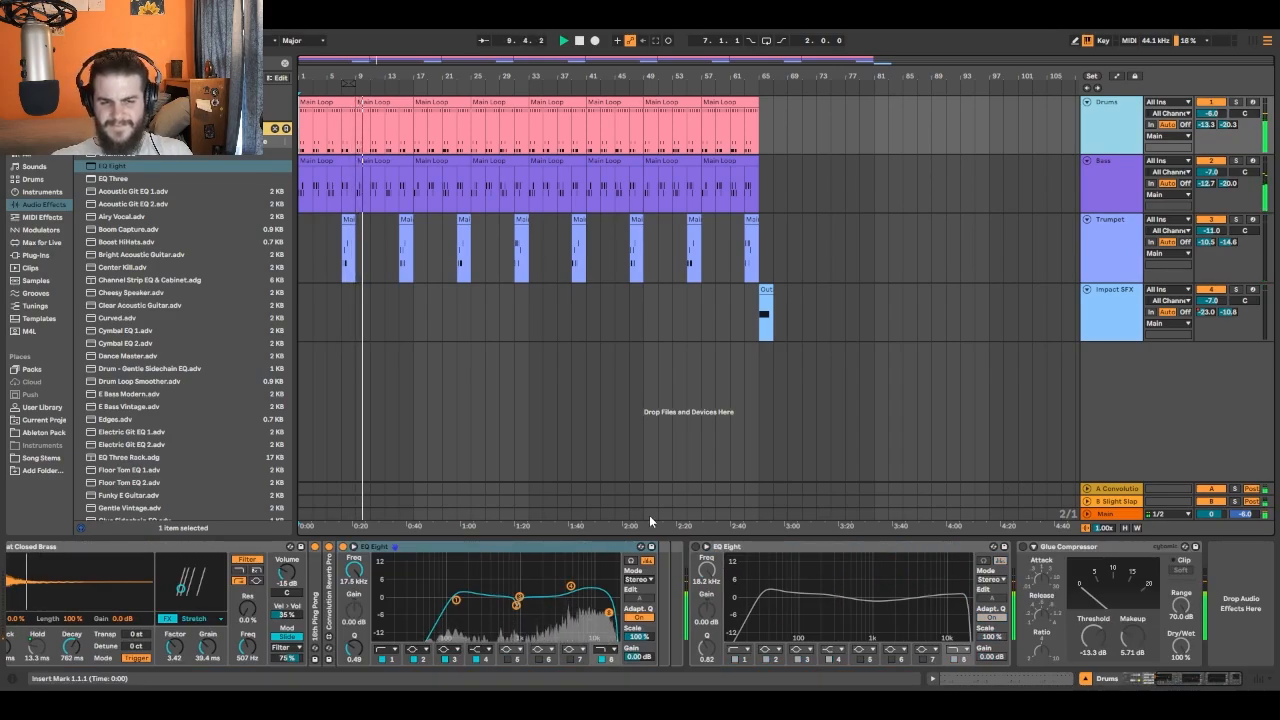
left_click(1109, 199)
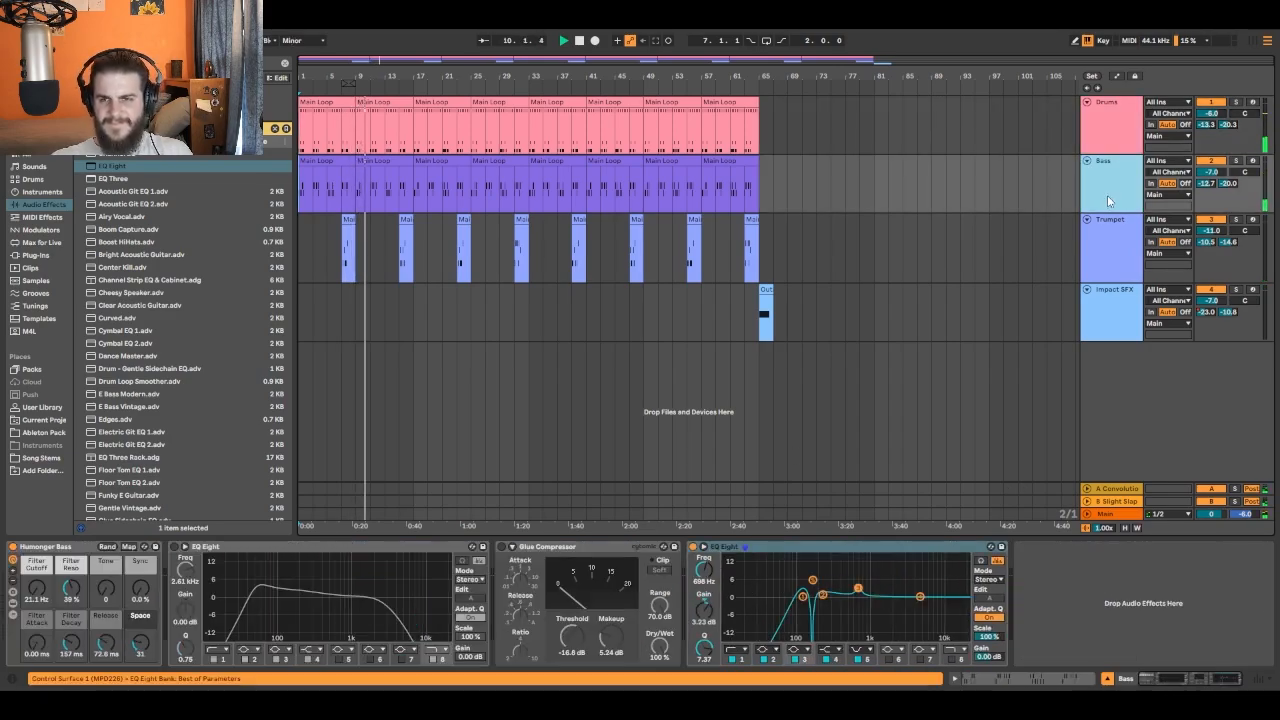
left_click(694, 548)
left_click(1094, 248)
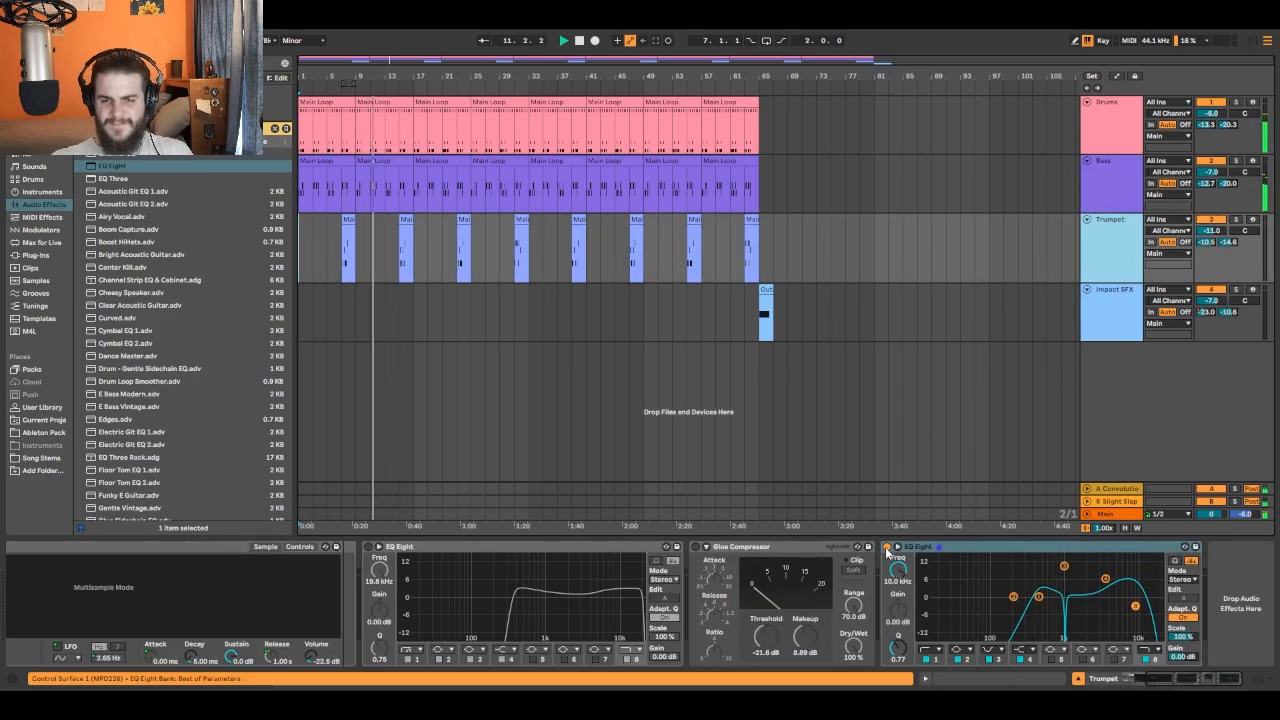
left_click(886, 549)
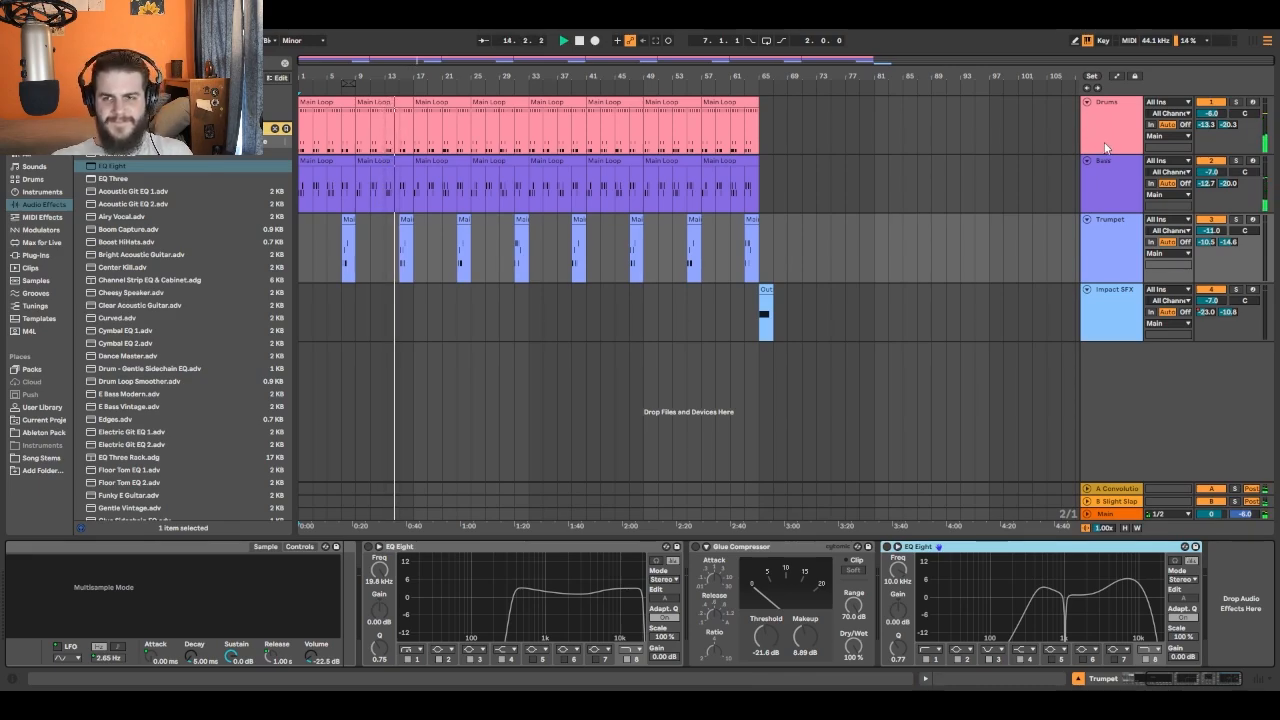
left_click(886, 547)
left_click(1119, 199)
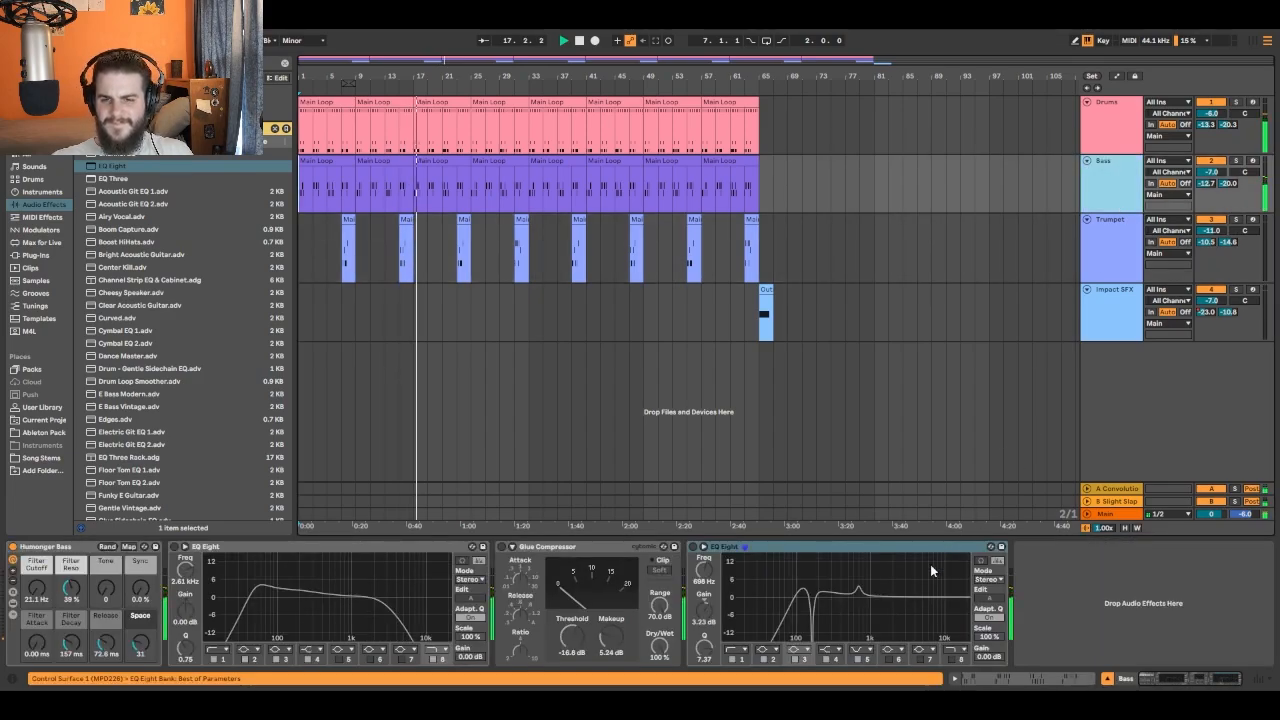
left_click(693, 547)
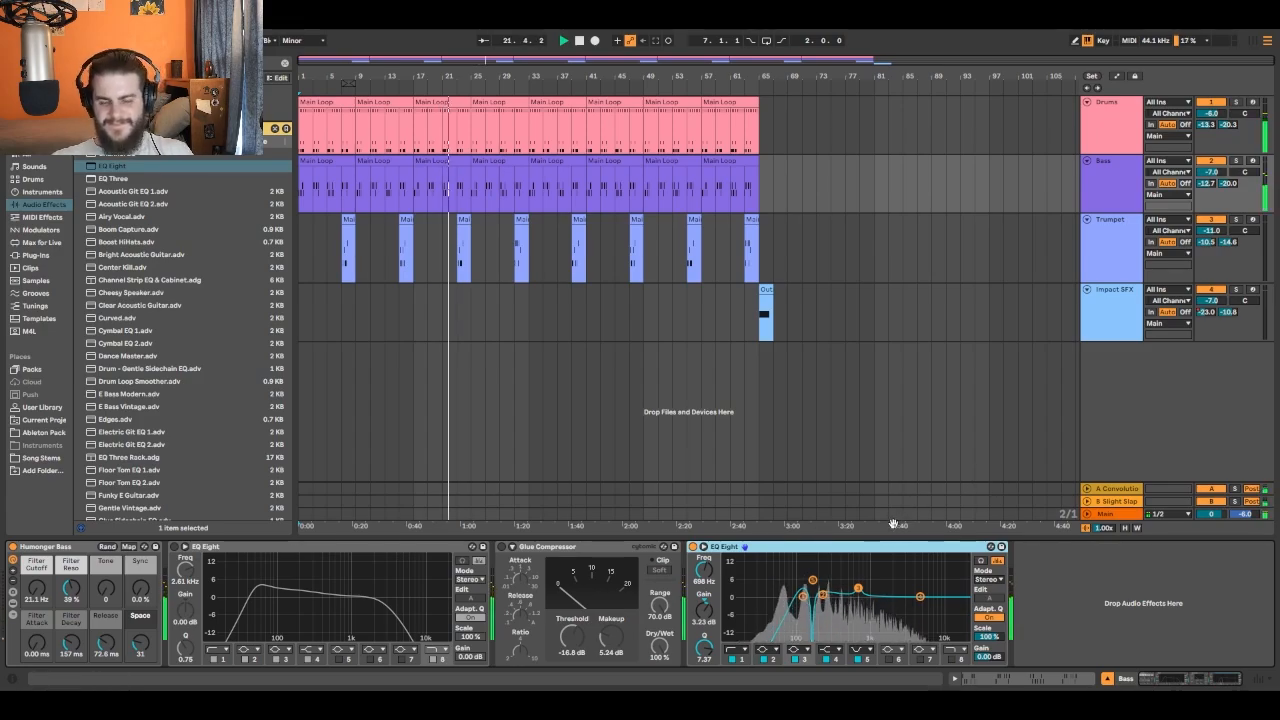
left_click(1107, 134)
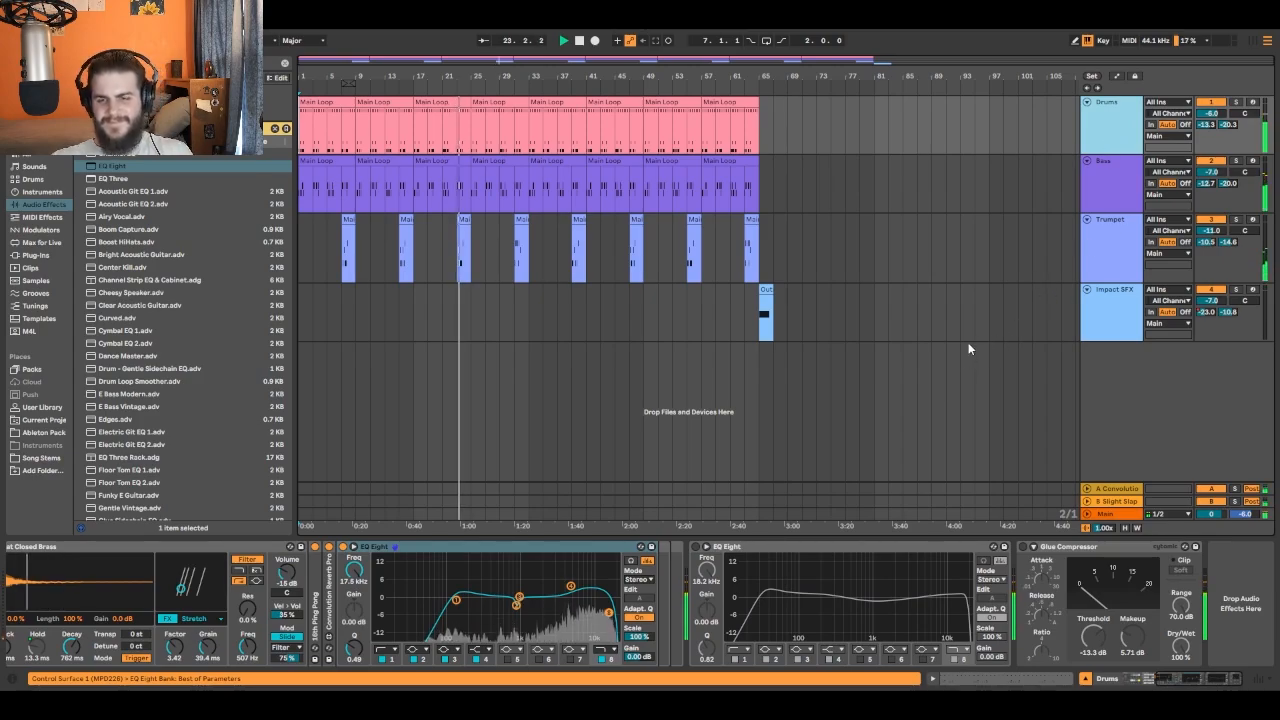
left_click(579, 40)
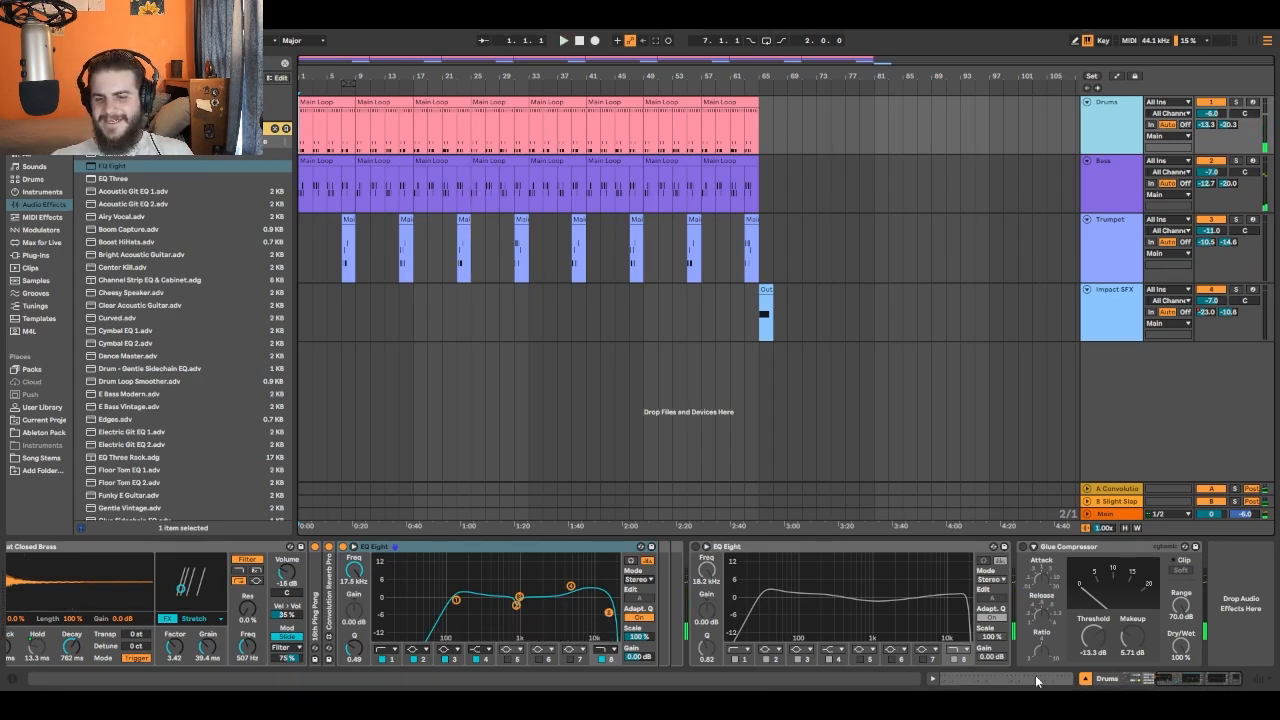
- Show the Session View and turn off the Upper Ceiling limiter on the Main track
left_click(1084, 678)
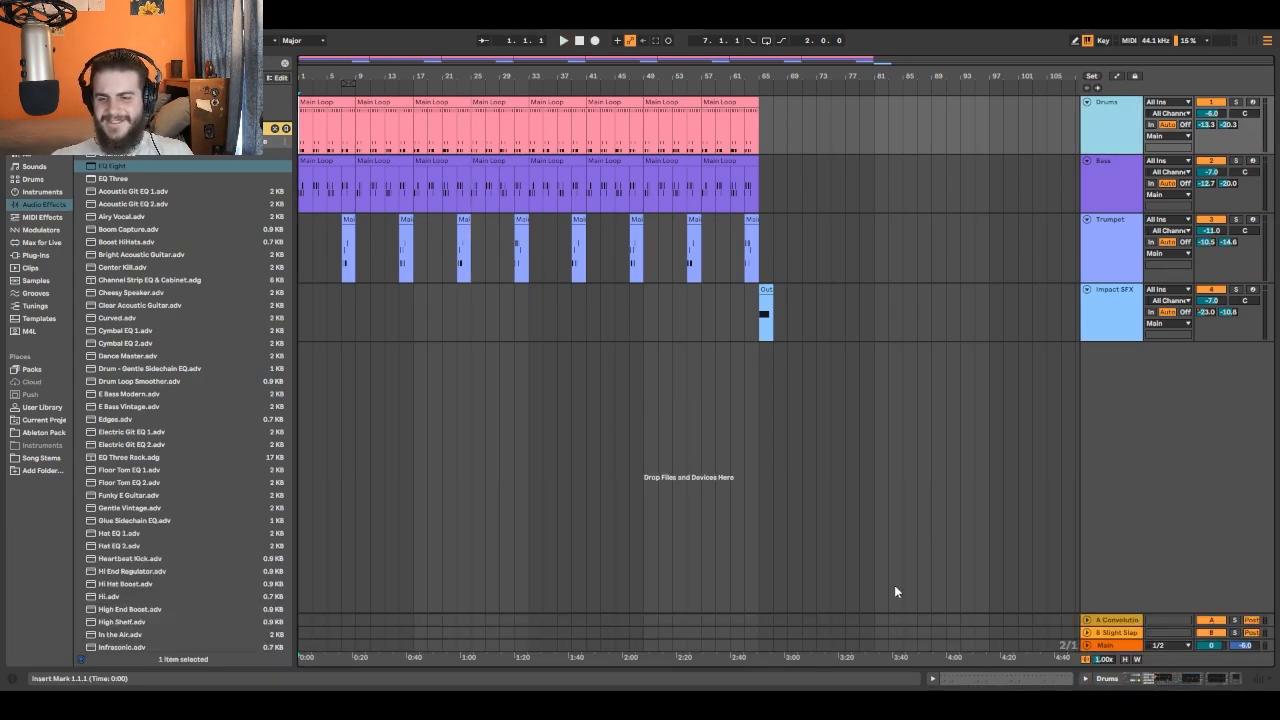
left_click(1251, 42)
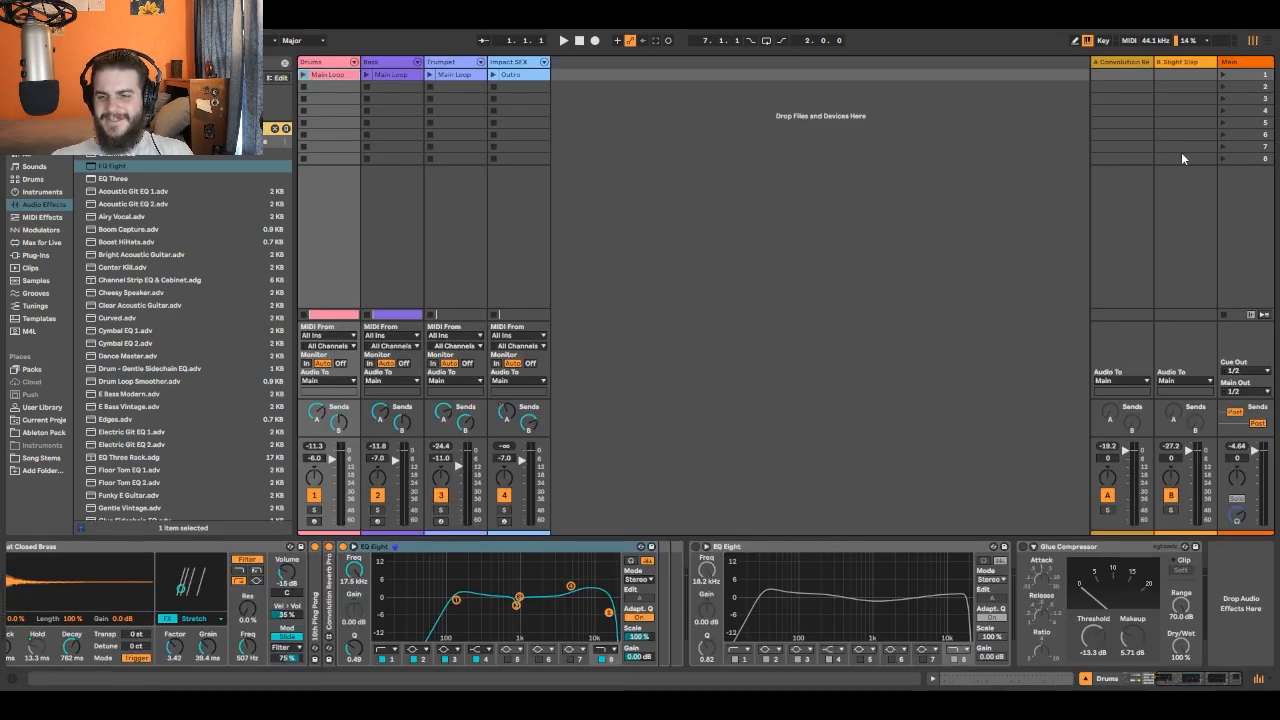
left_click(1253, 62)
left_click(268, 548)
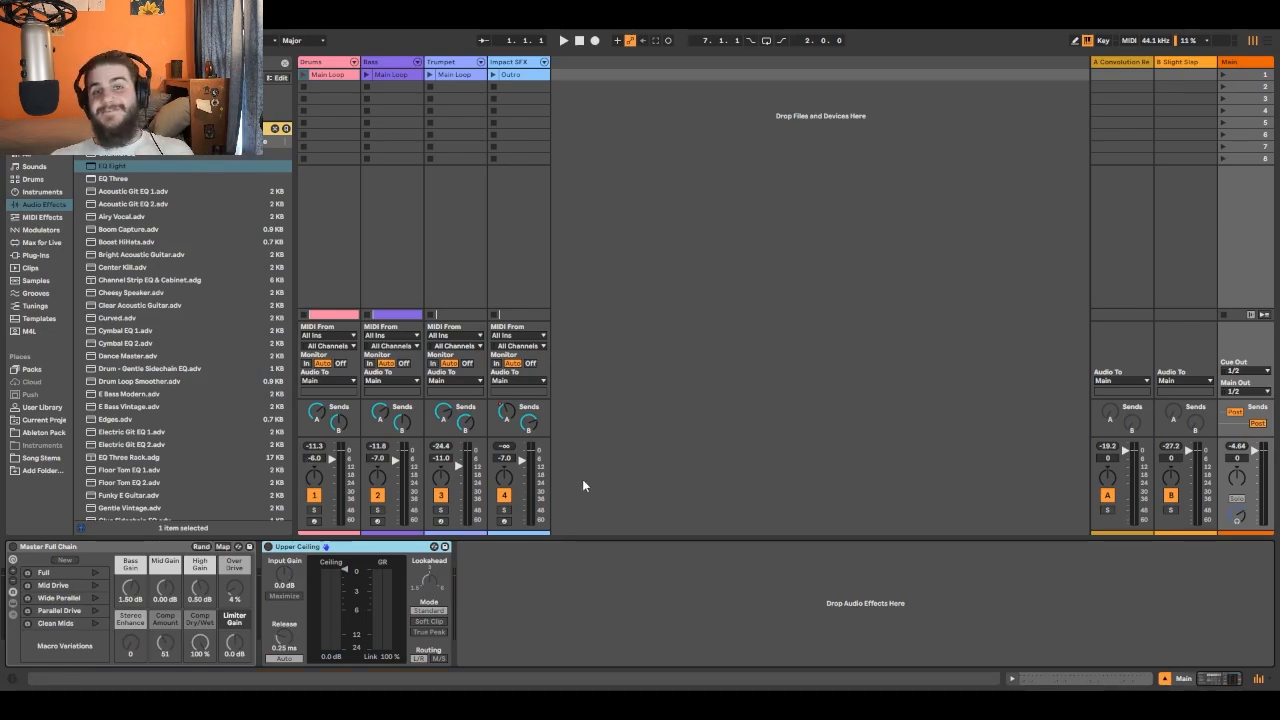
- Turn on the Glue Compressors of the Drums, Bass and Trumpet tracks, and check the Impact SFX and Main device chains
left_click(326, 61)
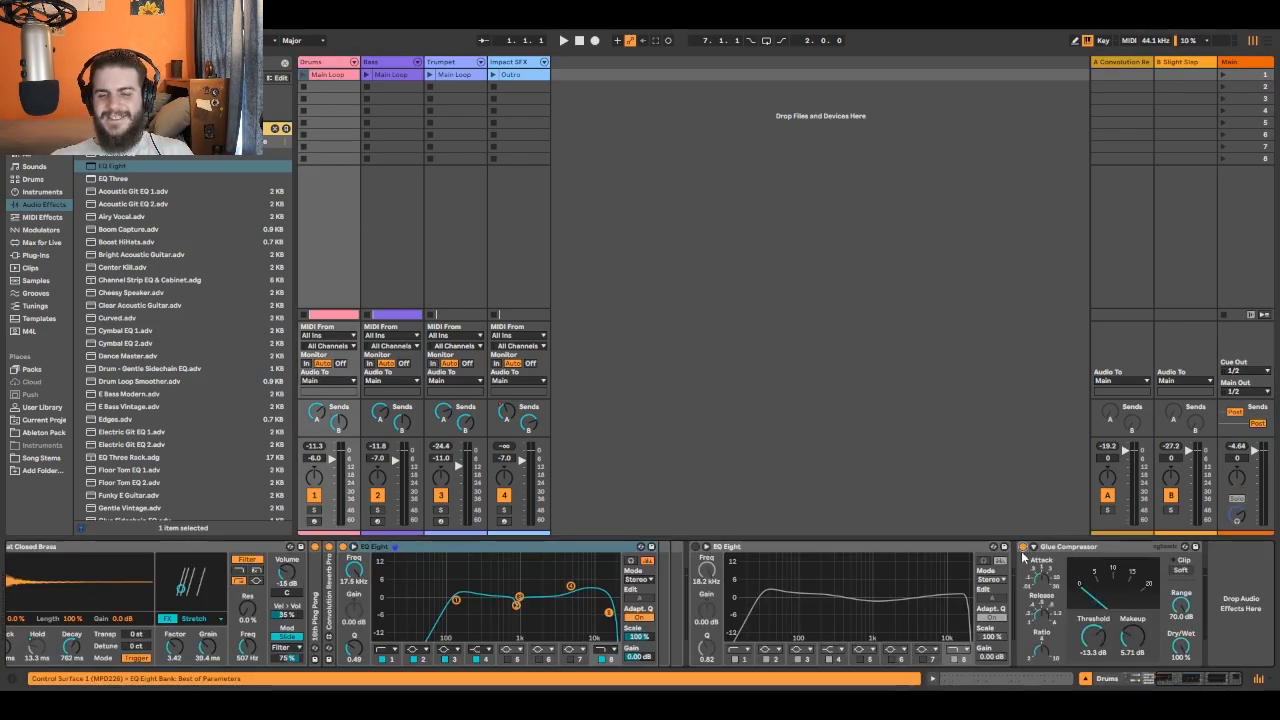
left_click(376, 74)
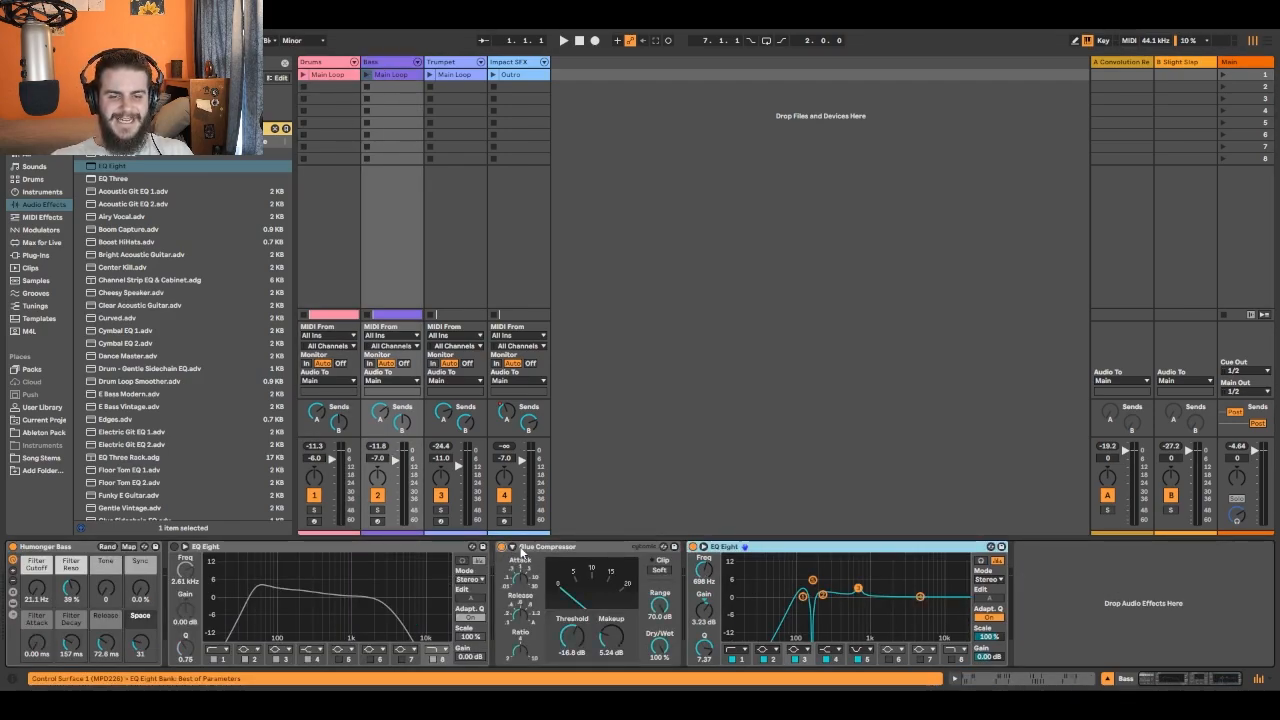
left_click(461, 61)
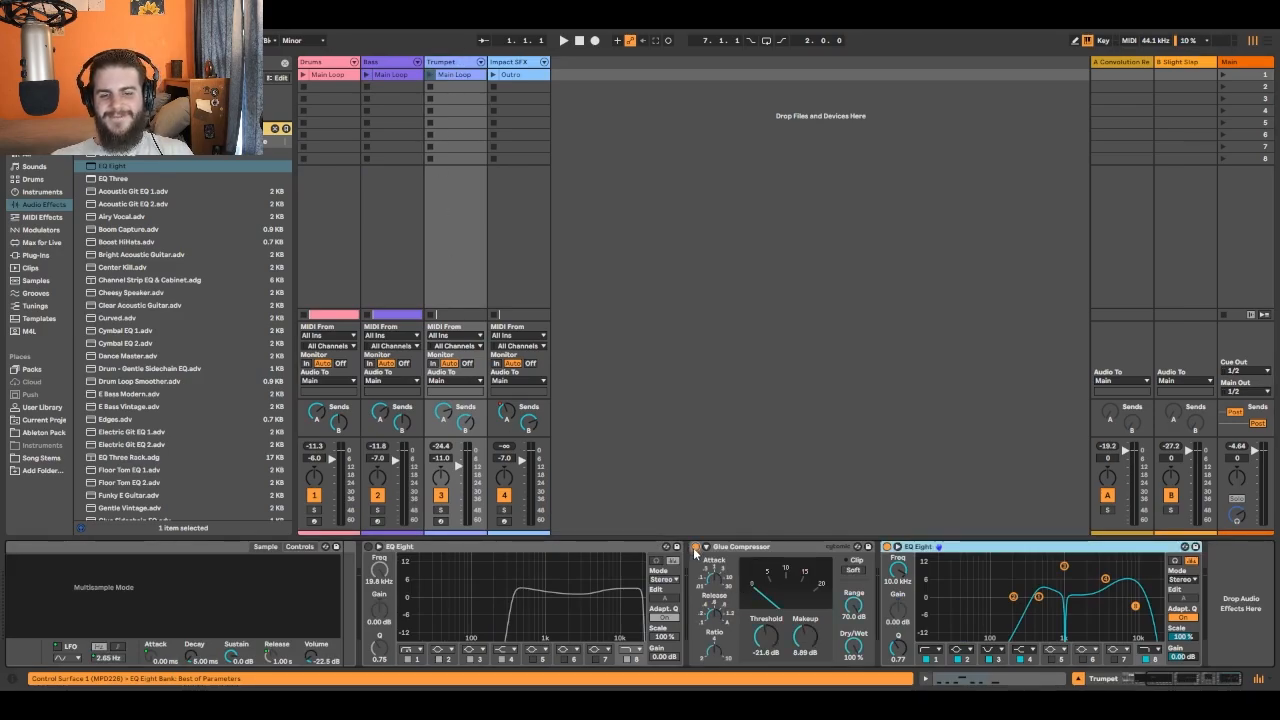
left_click(521, 73)
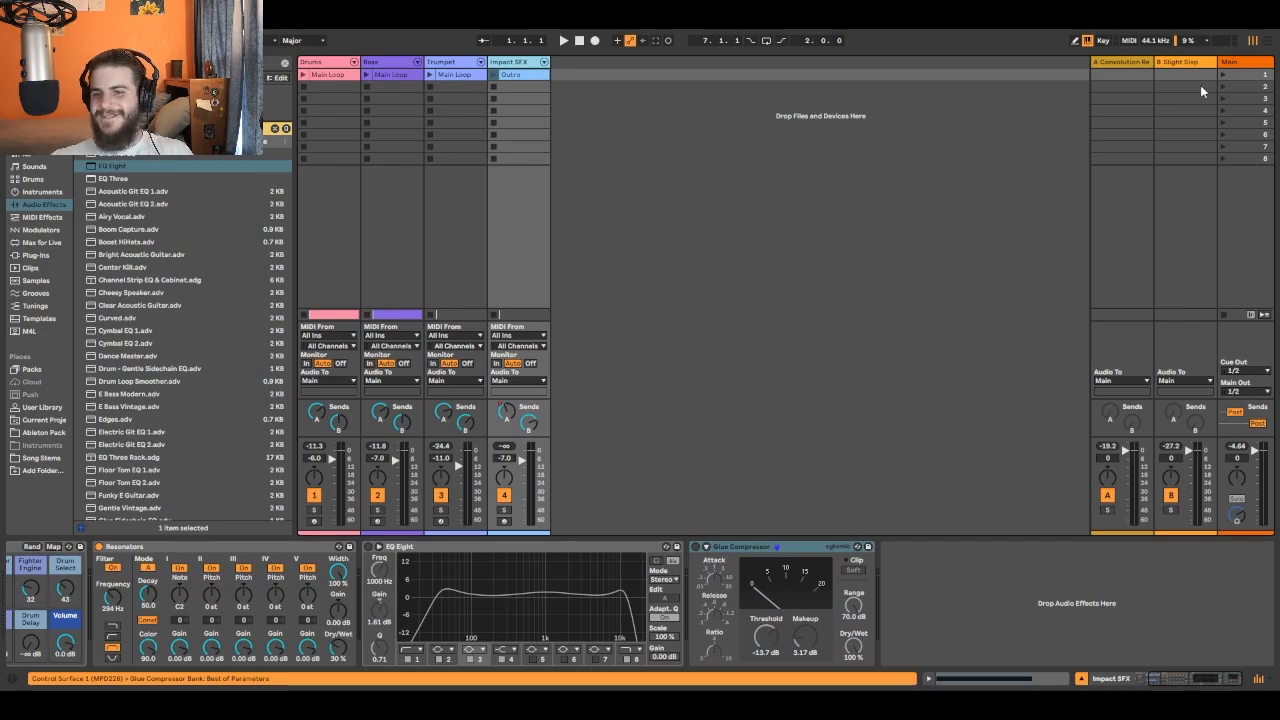
left_click(1240, 63)
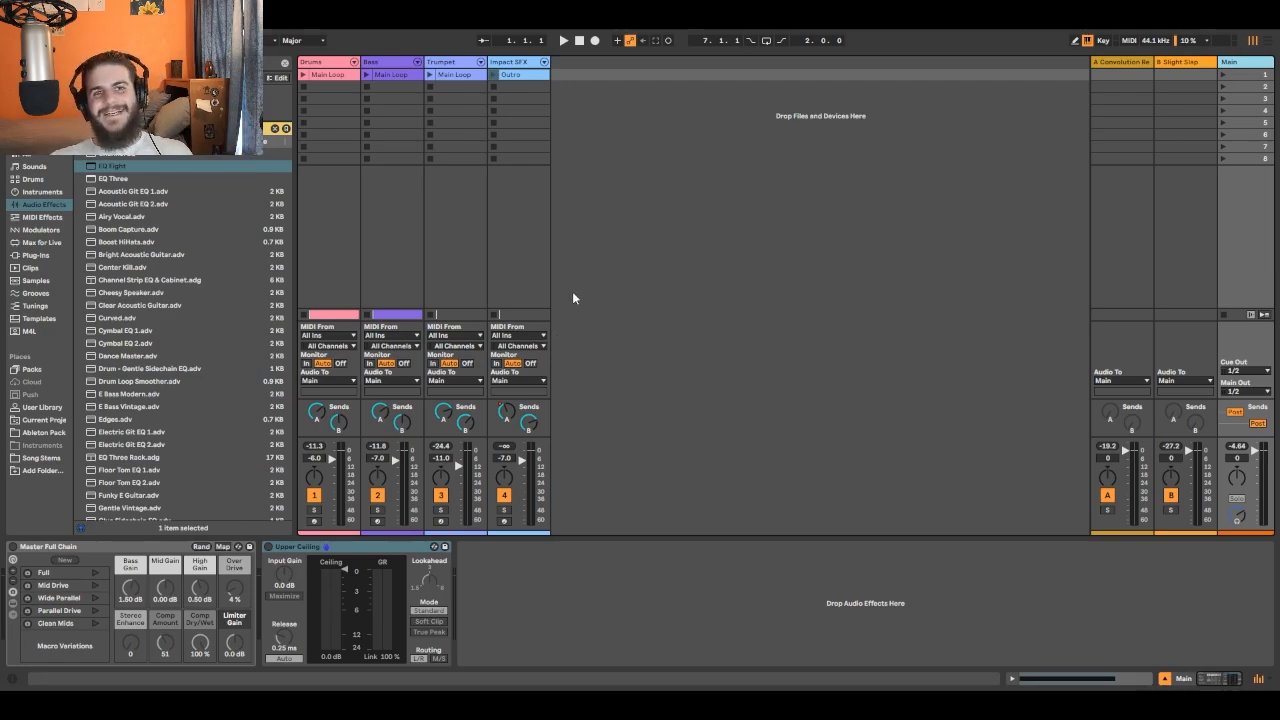
- Lower all four tracks together by 2 dB during playback, setting Drums to -8.0, Bass and Impact SFX to -9.0, and Trumpet to -13.0 dB
left_click(559, 45)
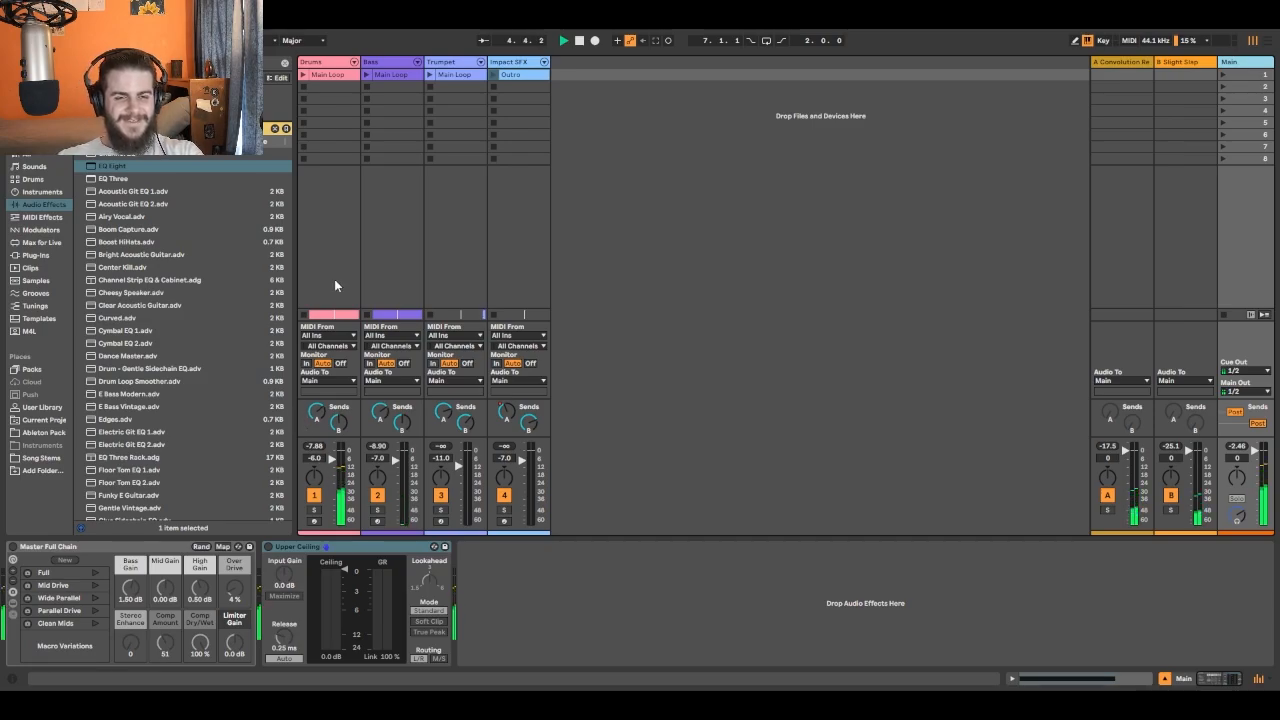
left_click(333, 66)
left_click(400, 74)
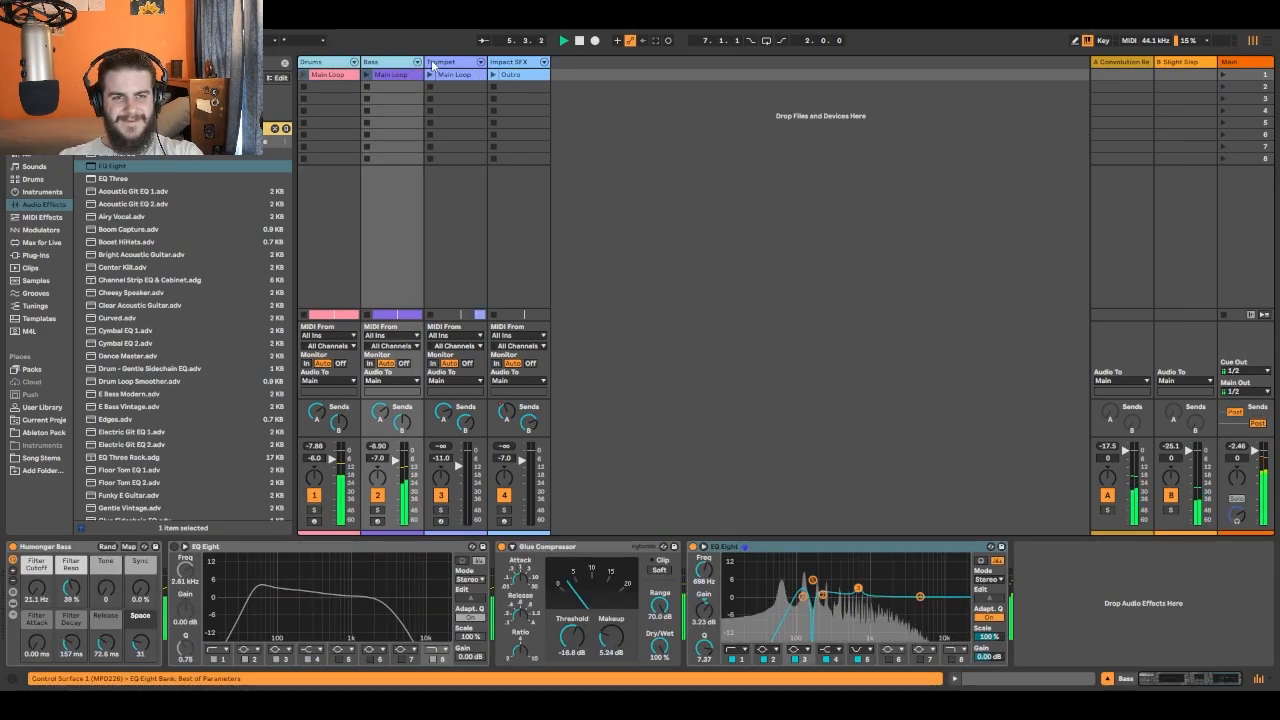
left_click(478, 80)
left_click(516, 75)
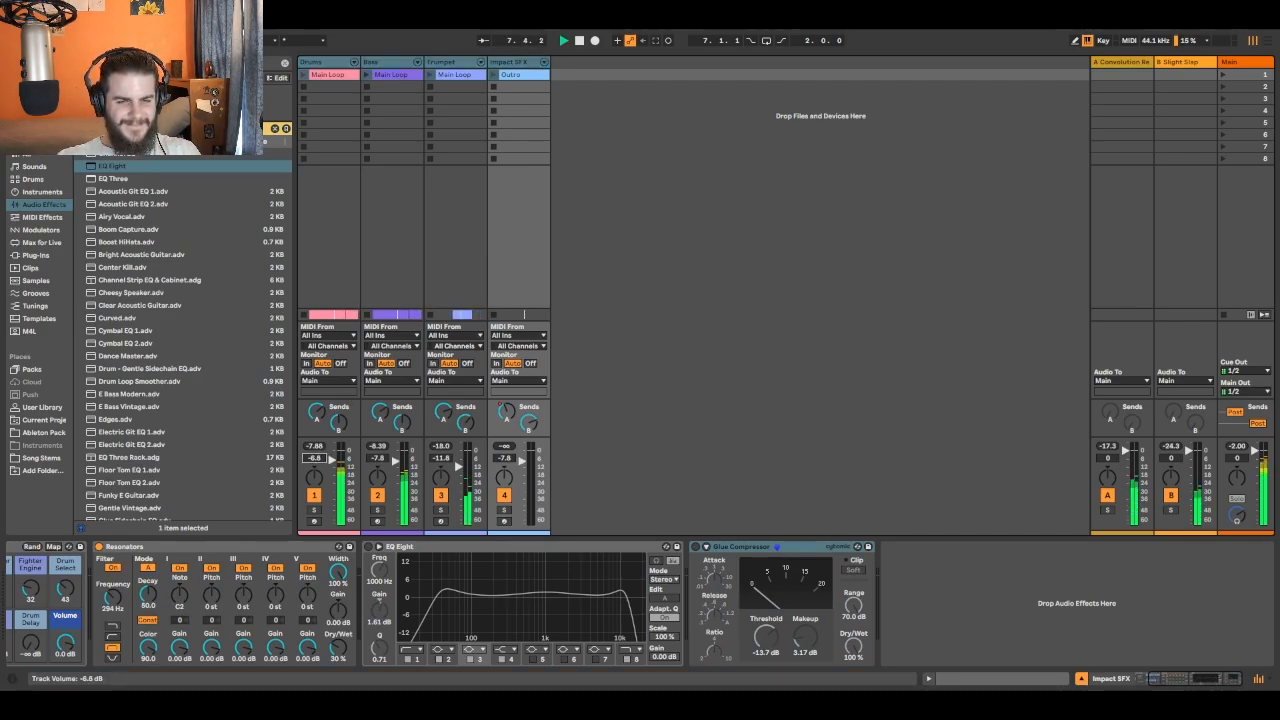
left_click_drag(332, 459, 314, 458)
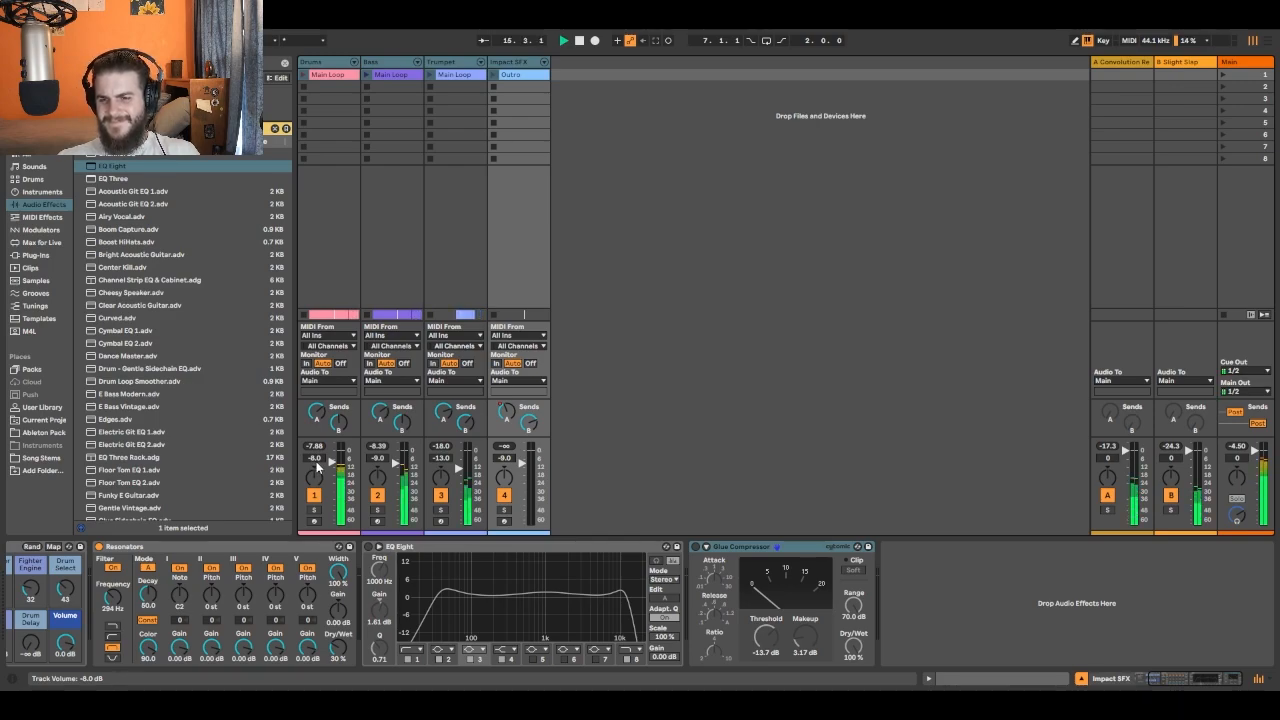
left_click(578, 42)
left_click(578, 41)
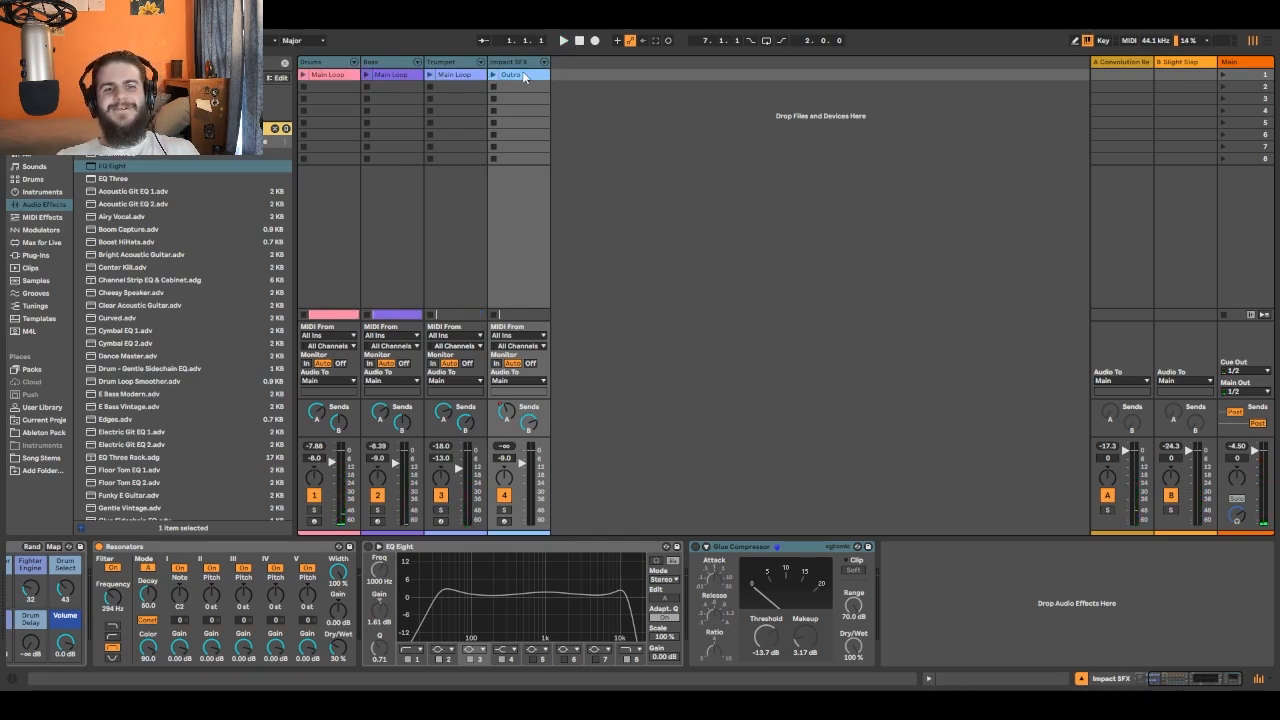
left_click(527, 75)
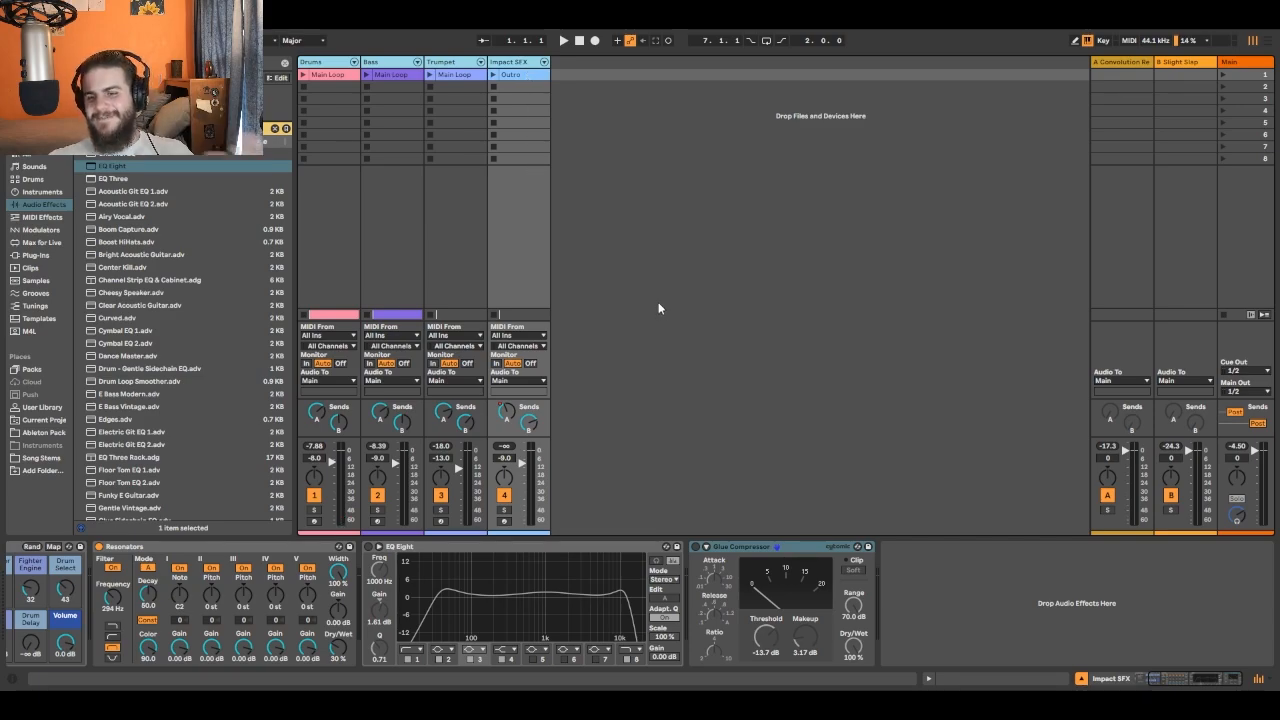